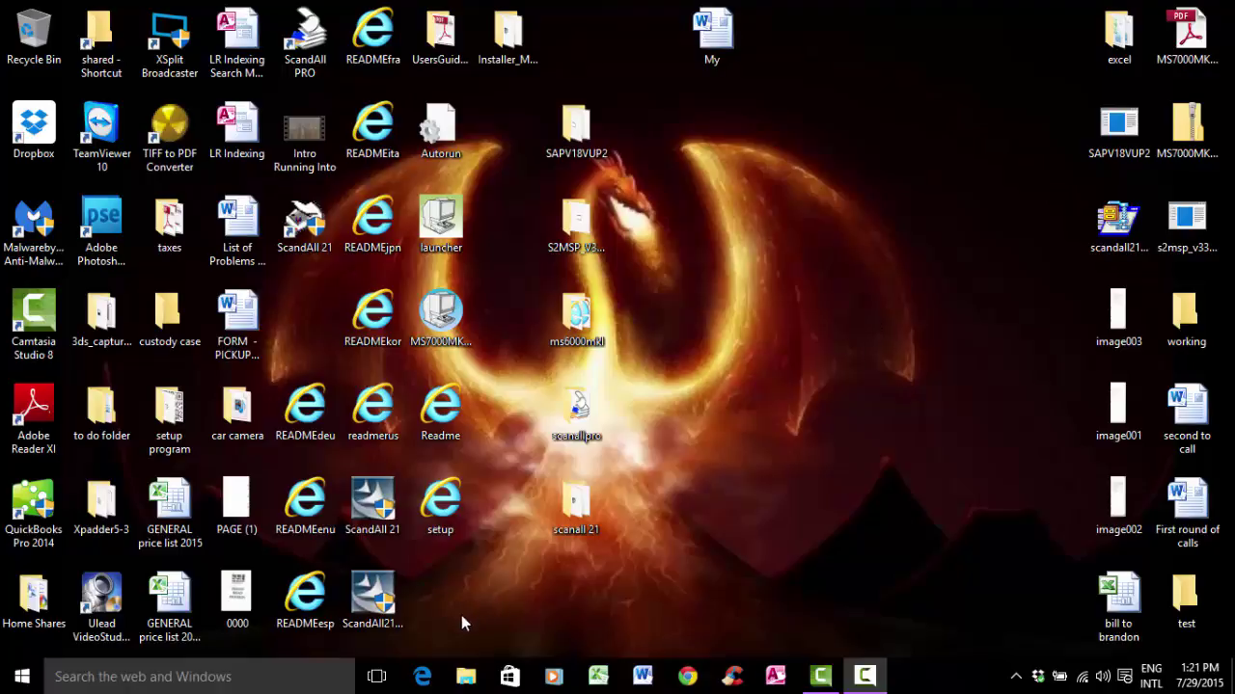
Examine the Start button's system shortcuts and the pinned and frequent File Explorer locations listed in the Start menu.
right_click(21, 681)
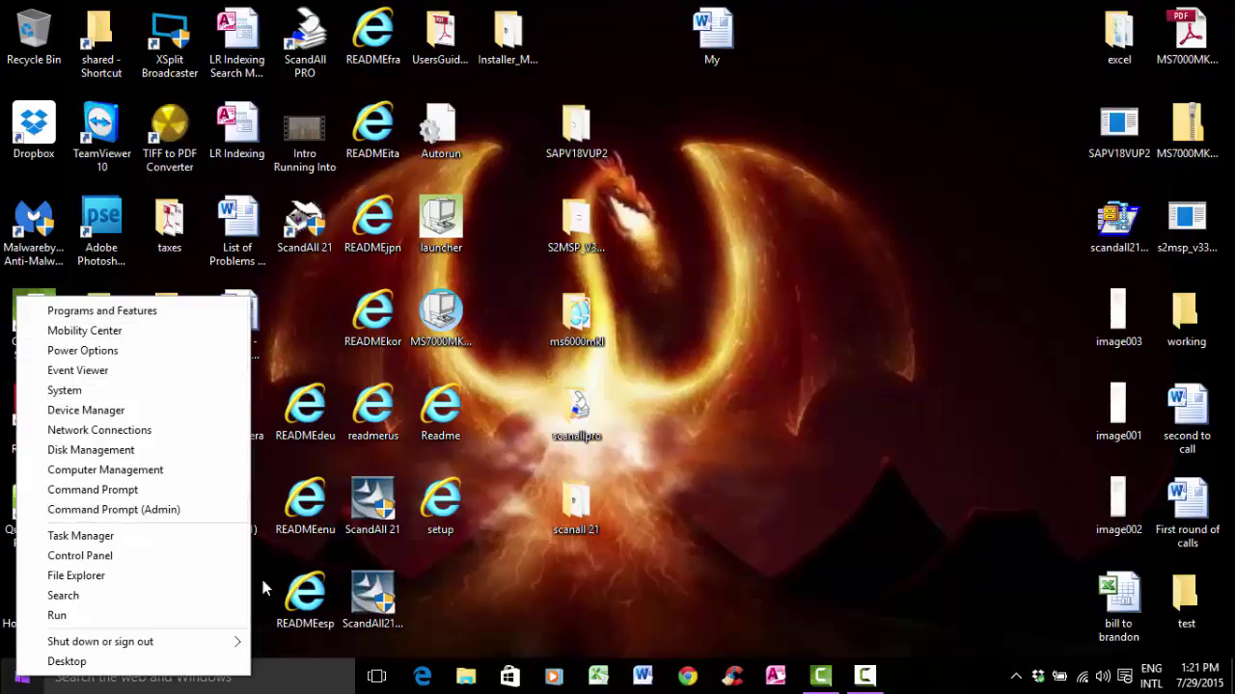
click(681, 579)
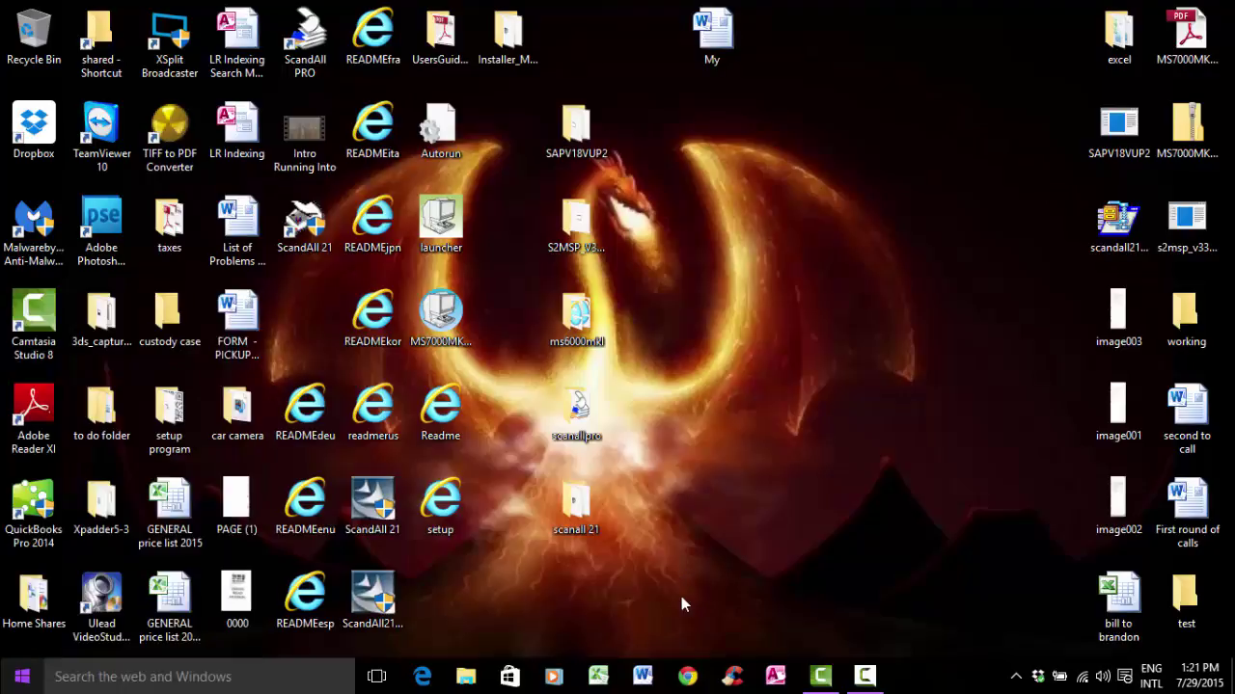
click(22, 675)
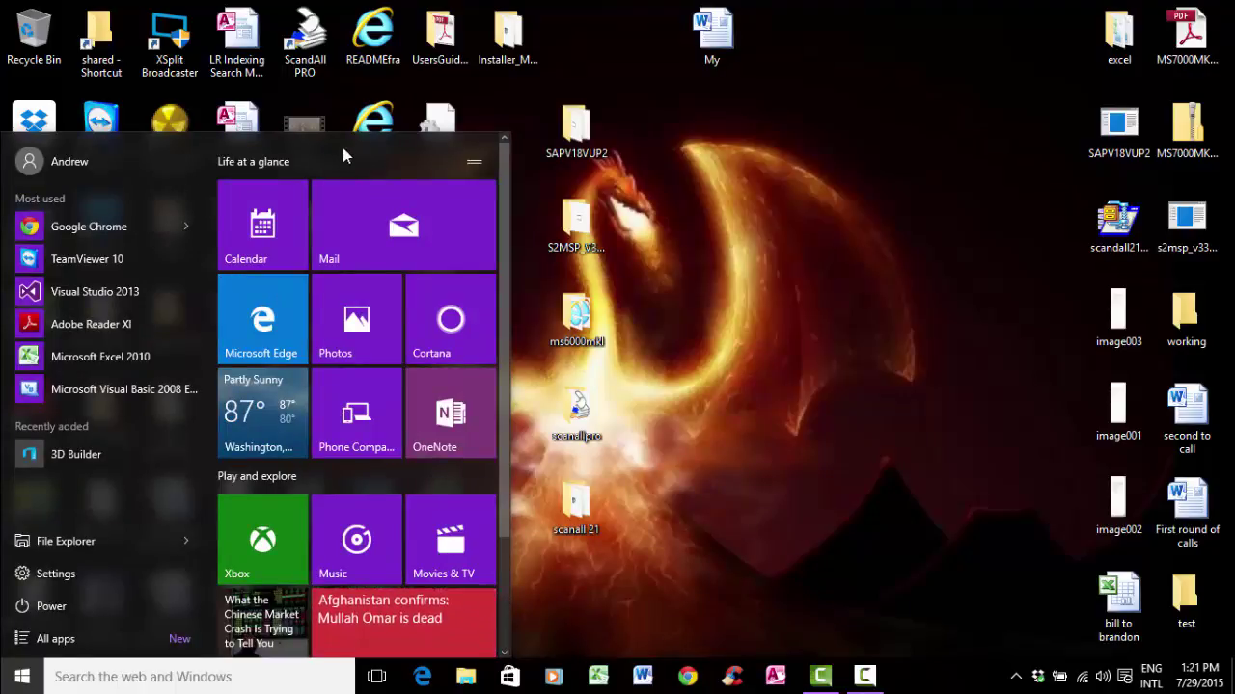
click(186, 541)
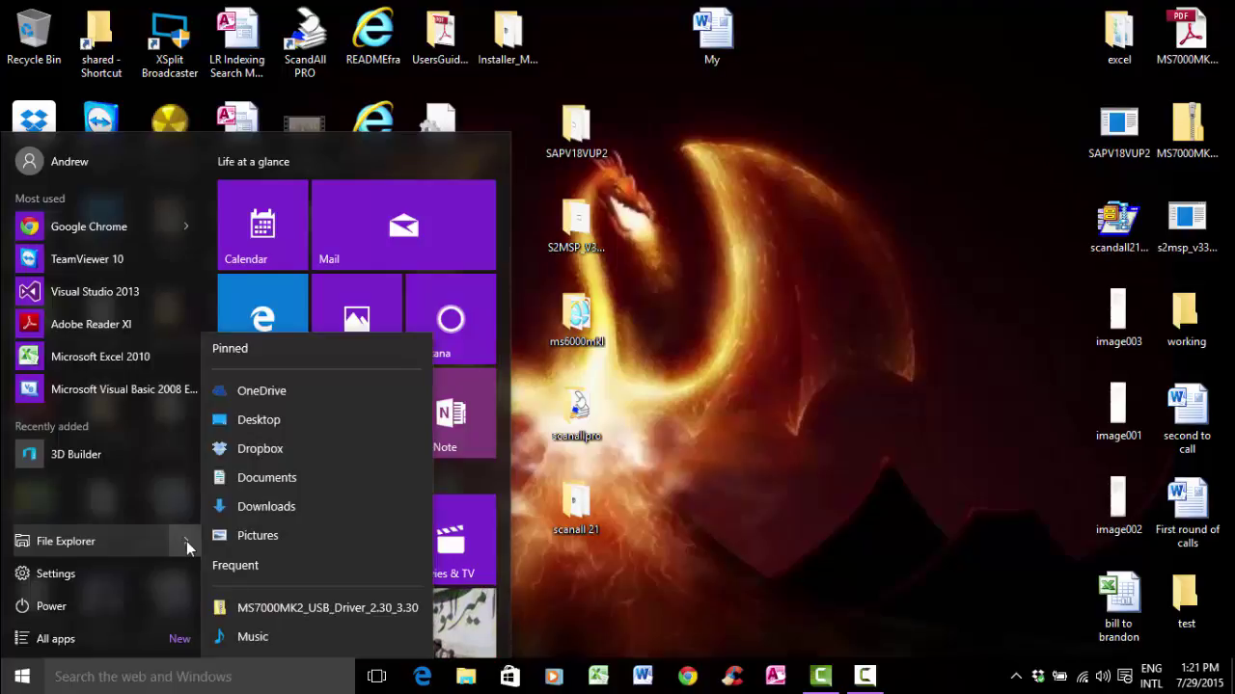
click(147, 504)
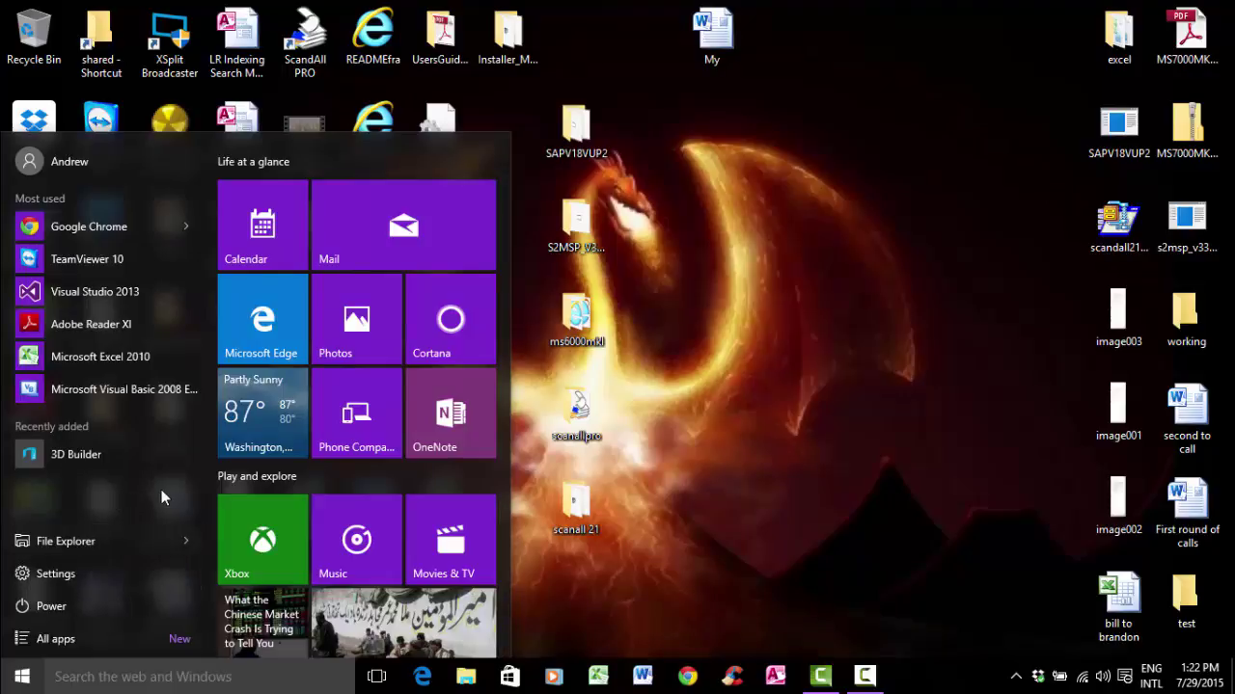
View the options of the Mail tile in the Start menu, and open and close the Mail app.
right_click(377, 235)
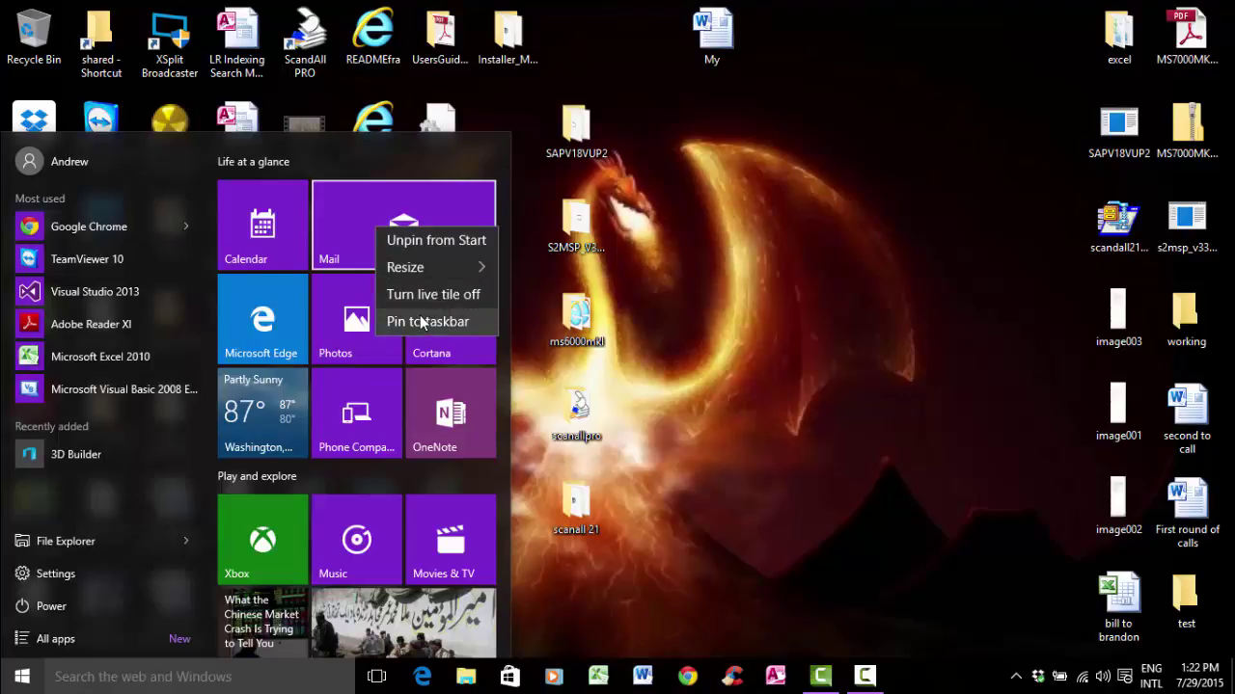
click(145, 493)
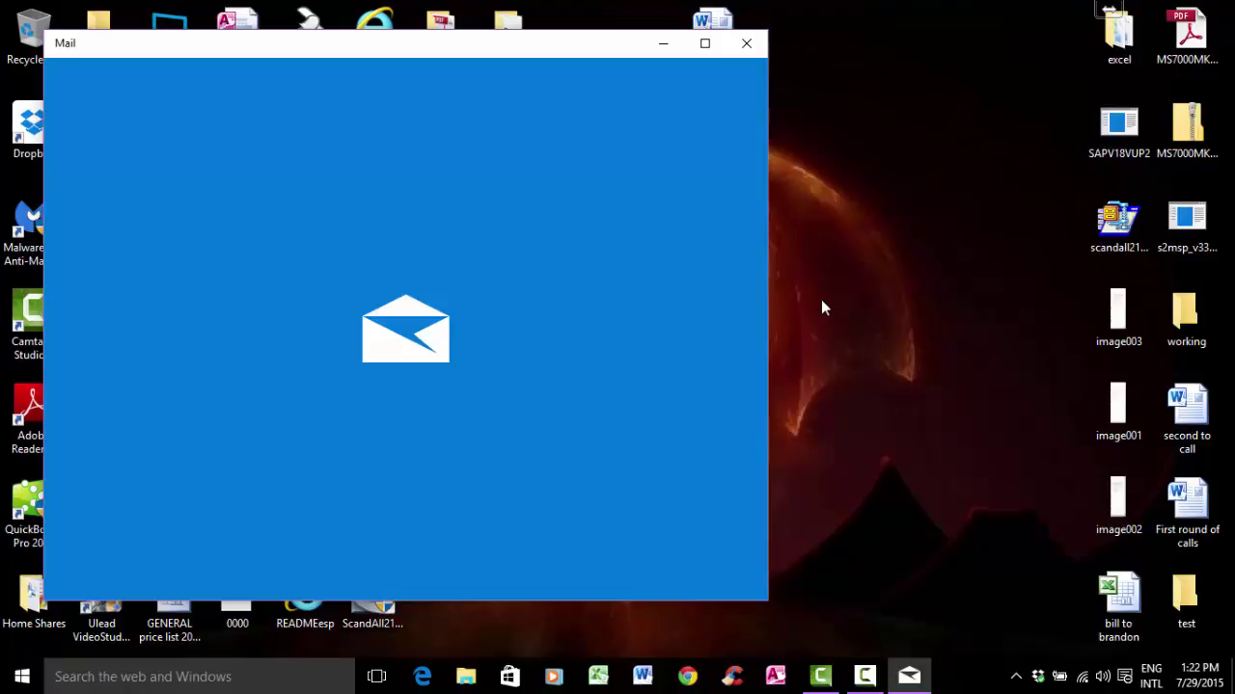
click(745, 45)
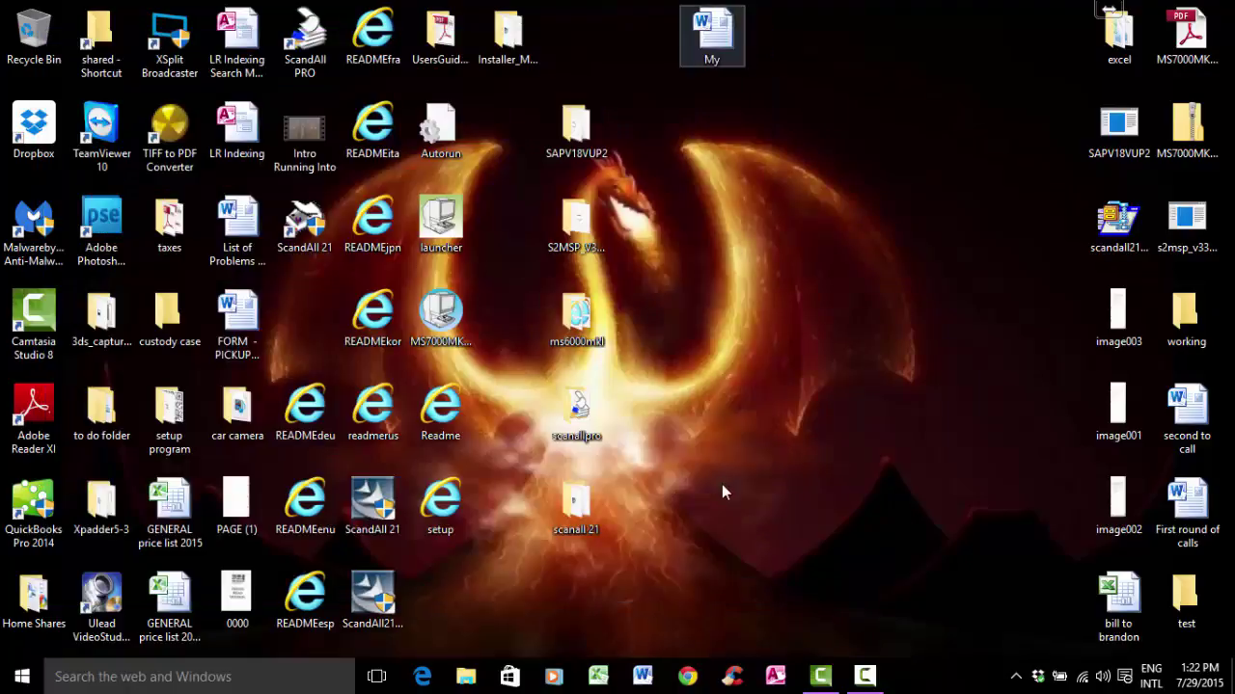
Look through the Start menu's tiles and the full alphabetical list of all apps down to Z.
click(21, 677)
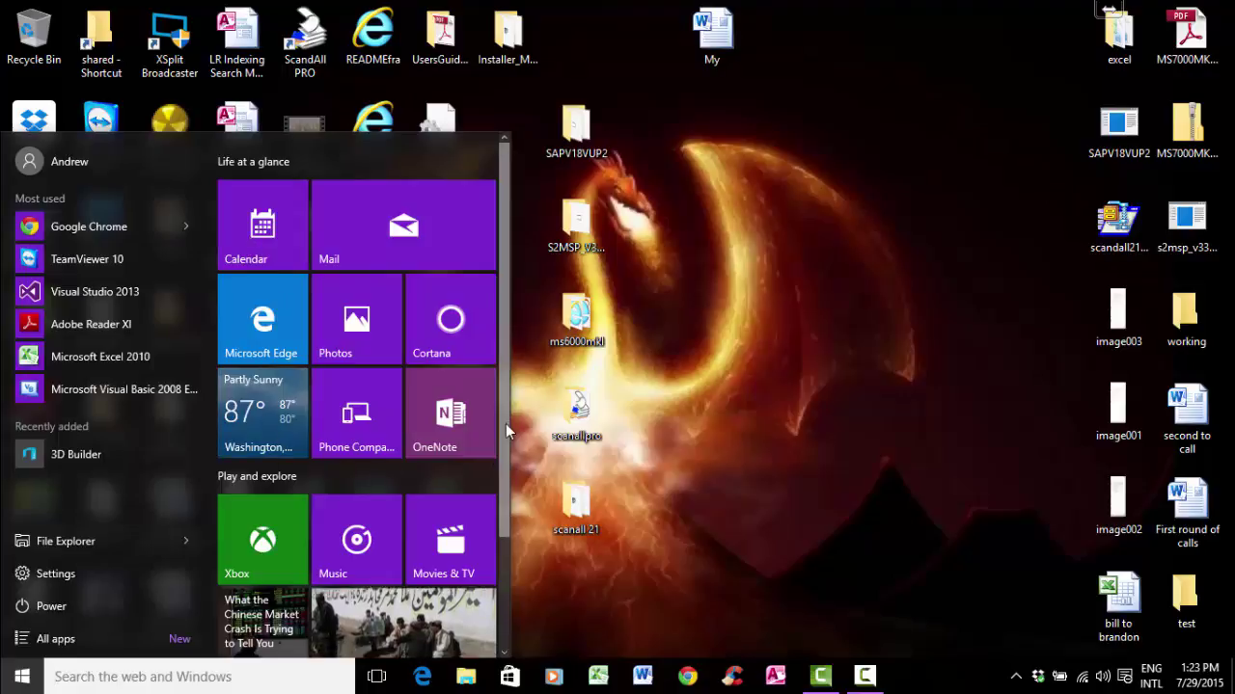
drag(509, 434, 517, 559)
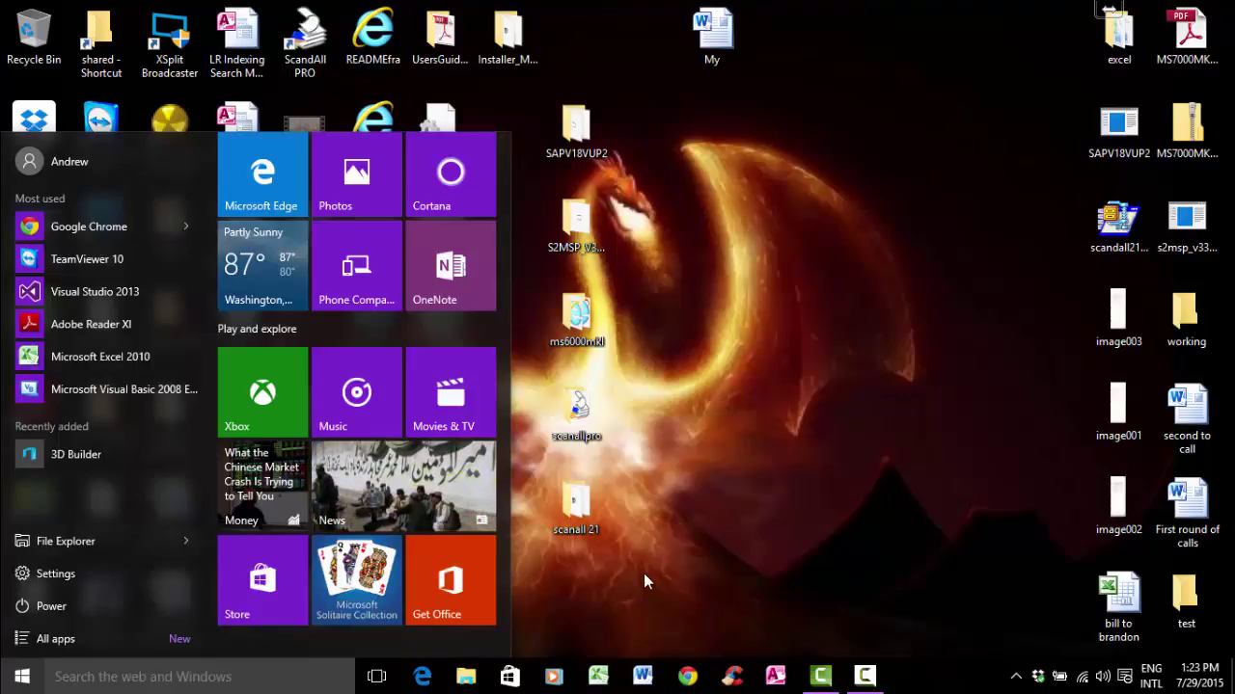
click(107, 645)
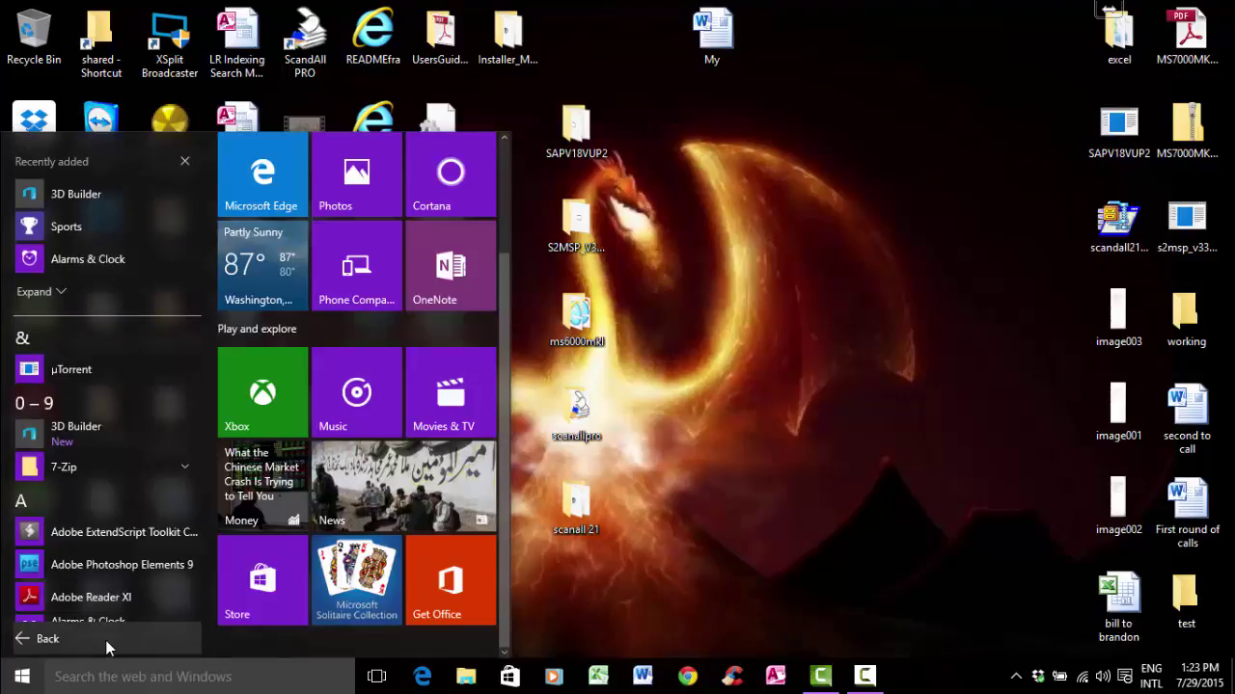
click(106, 647)
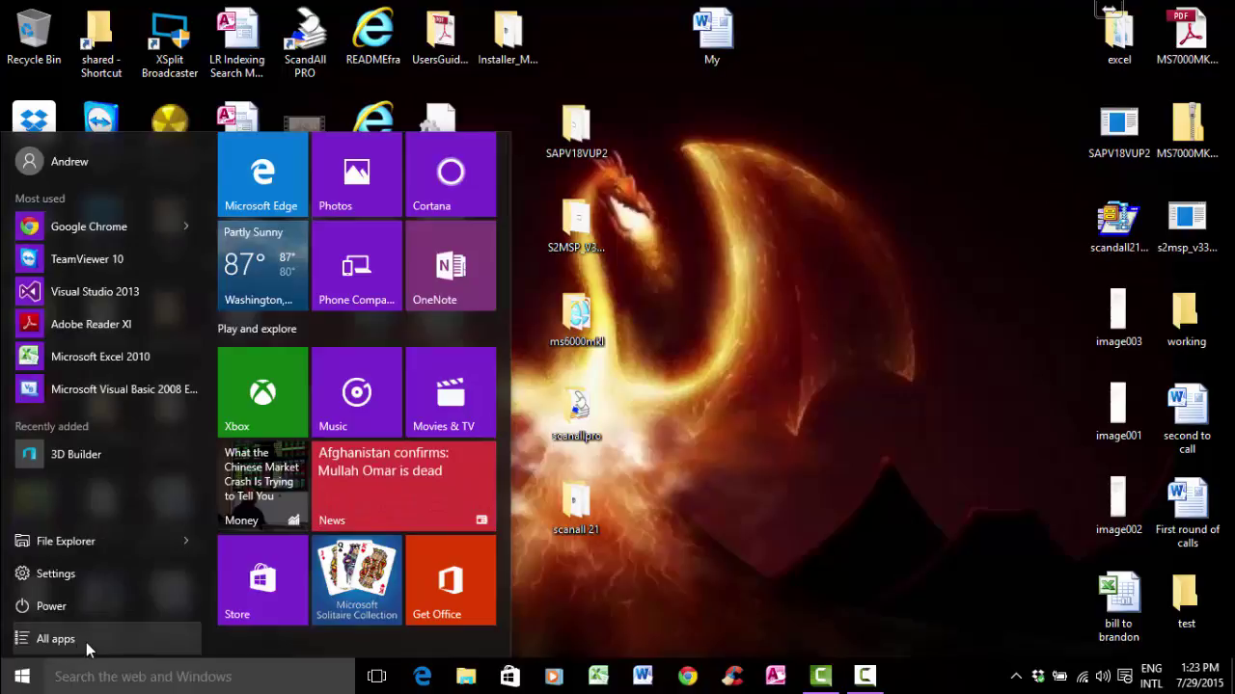
click(86, 642)
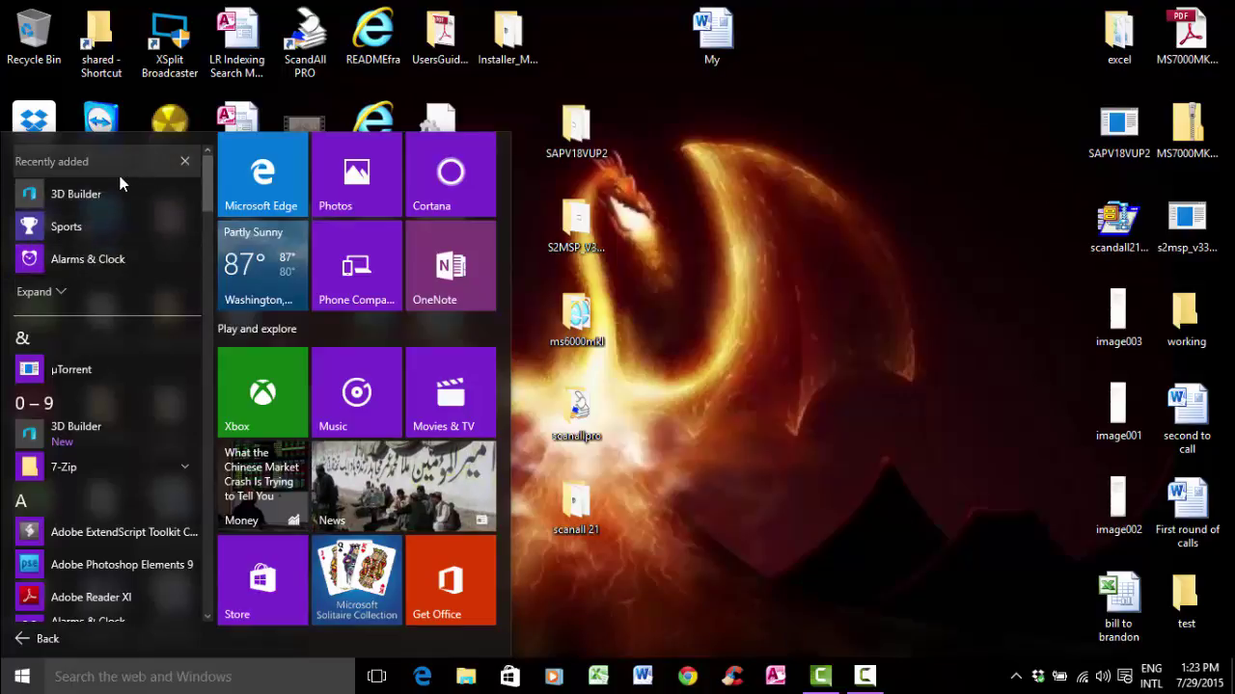
drag(206, 202, 206, 220)
scroll(206, 224, down, 3)
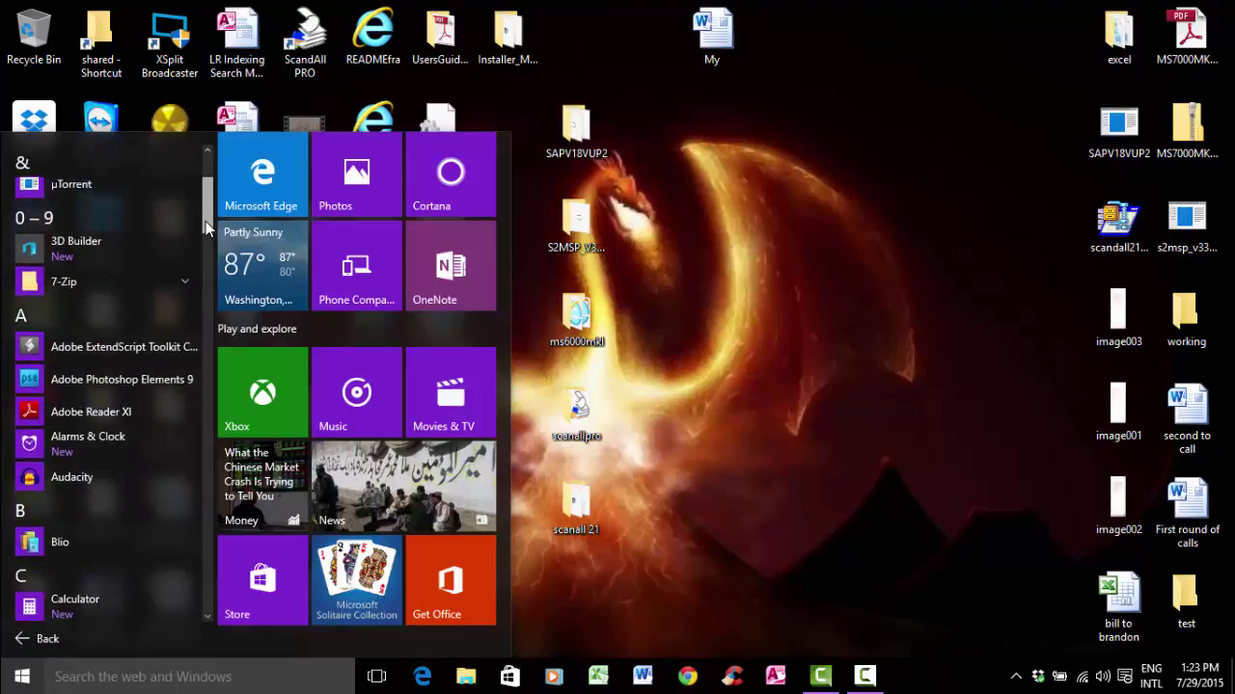
scroll(203, 237, down, 2)
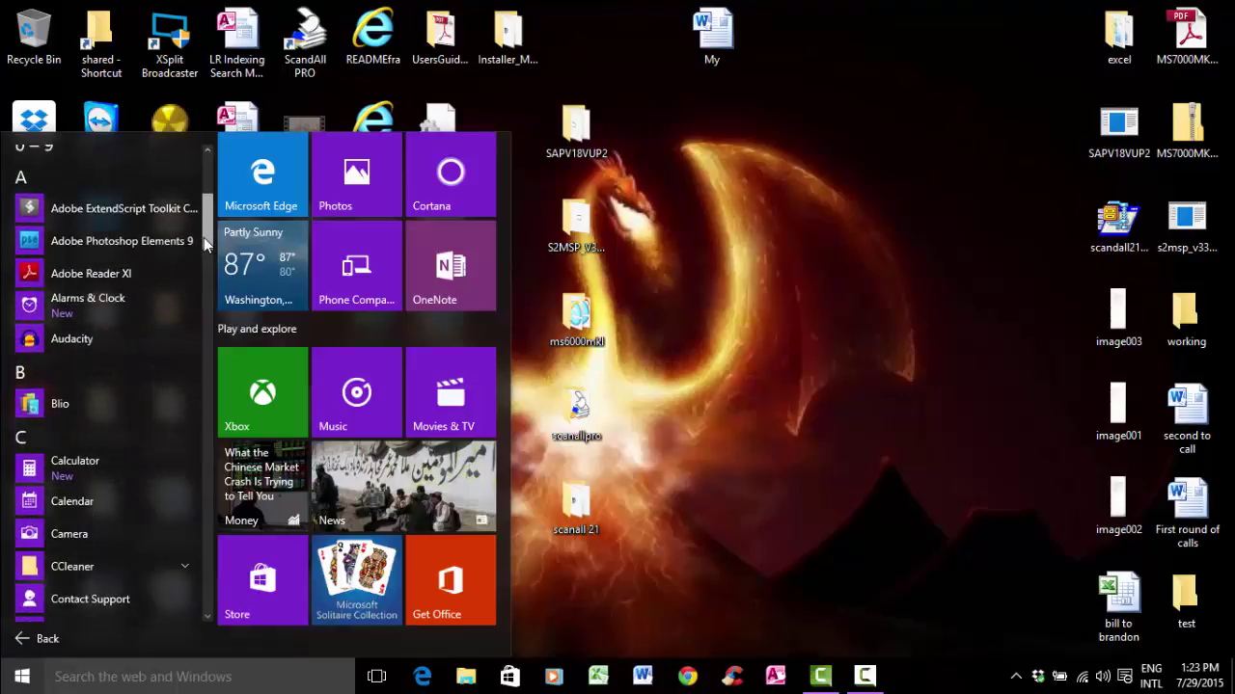
drag(204, 241, 201, 316)
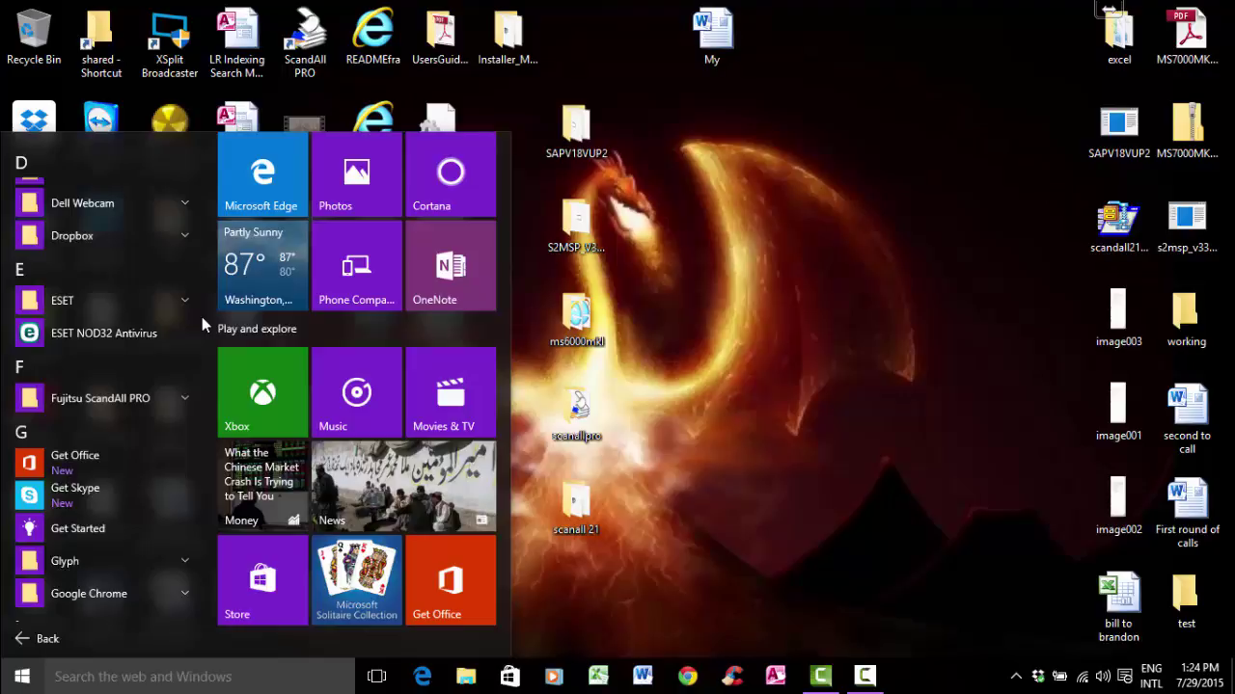
scroll(204, 323, down, 3)
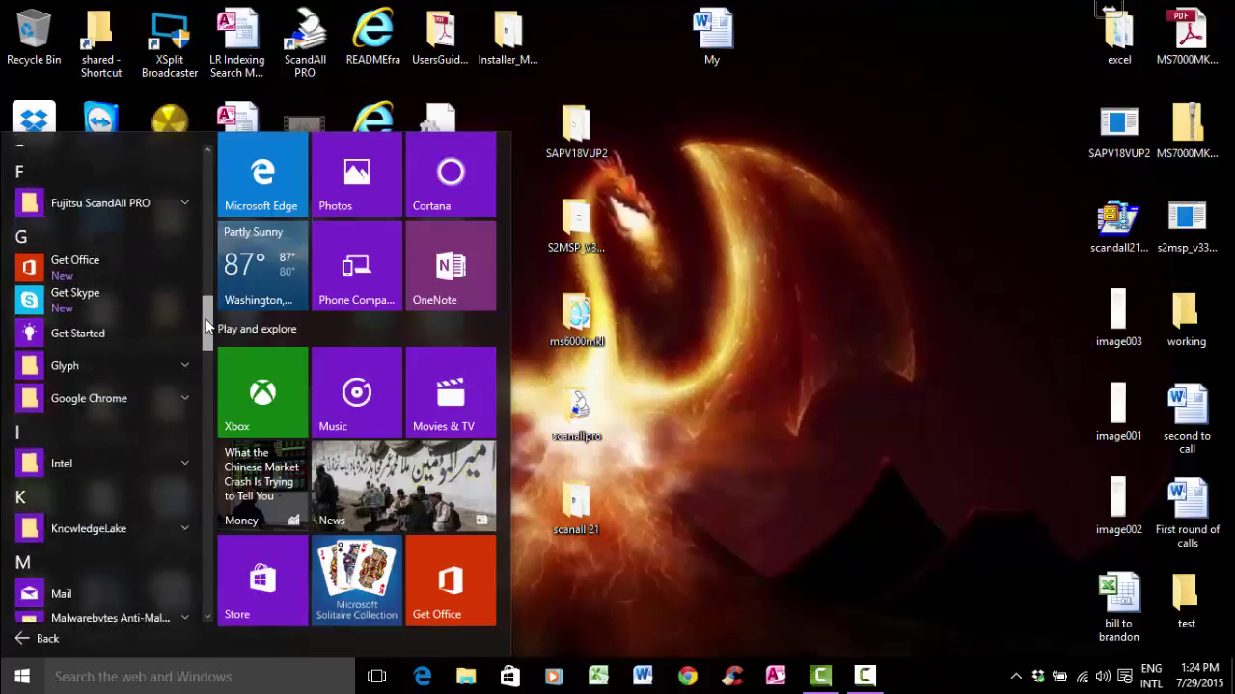
drag(205, 326, 196, 394)
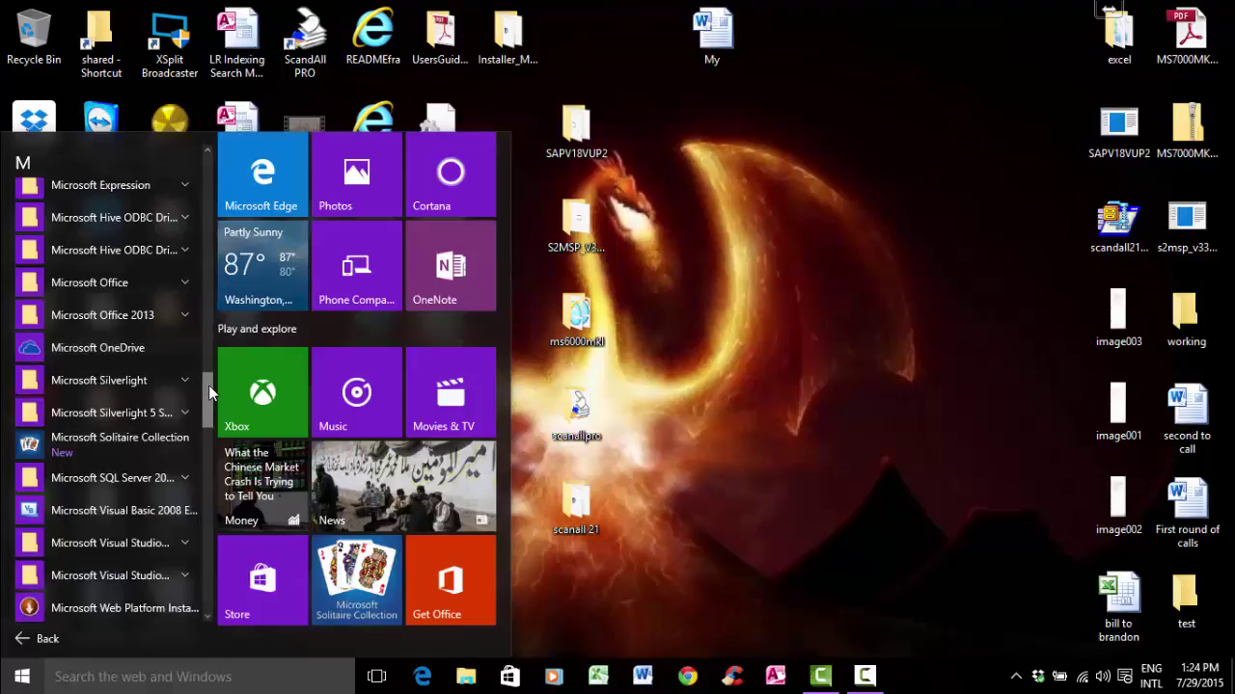
drag(209, 389, 201, 579)
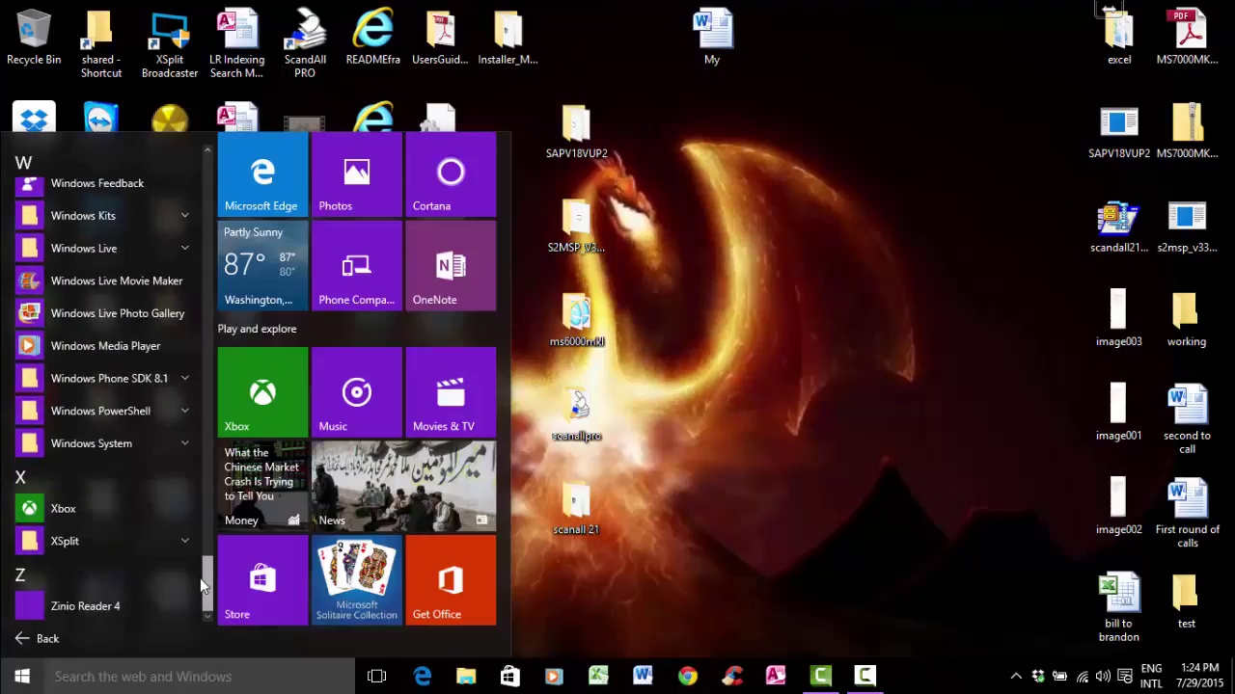
click(715, 522)
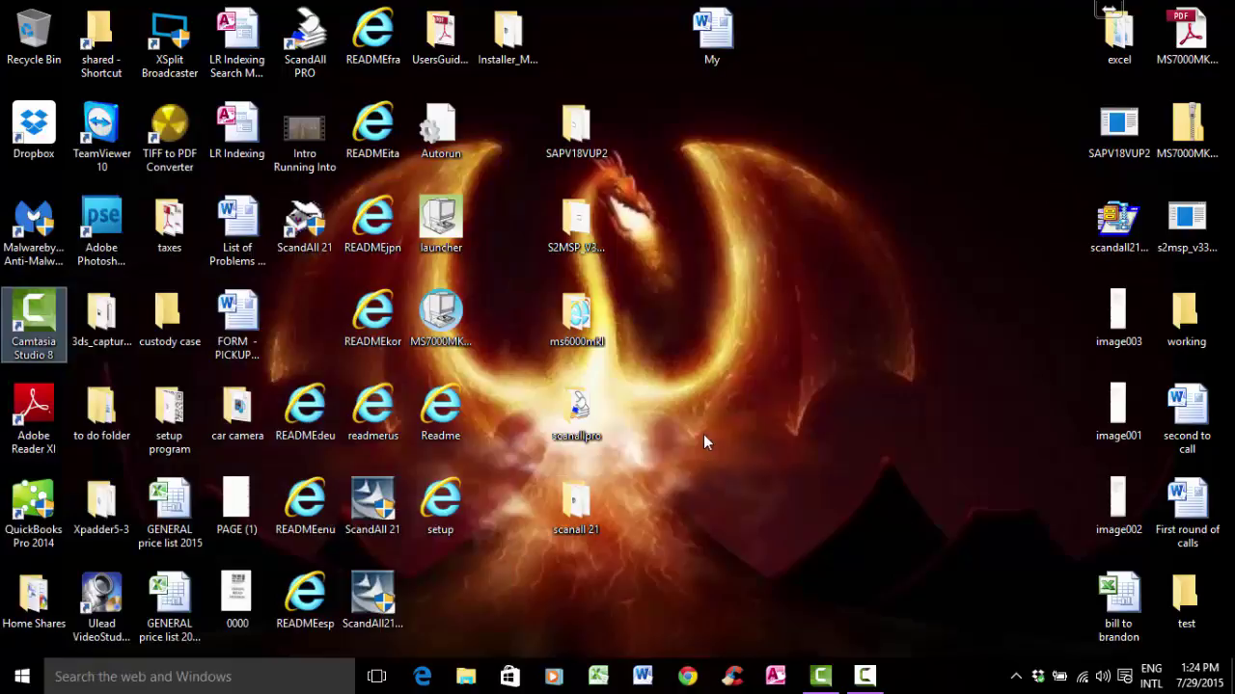
Read through Cortana's introduction of the things it can do, down to its closing offer to explain more.
click(111, 678)
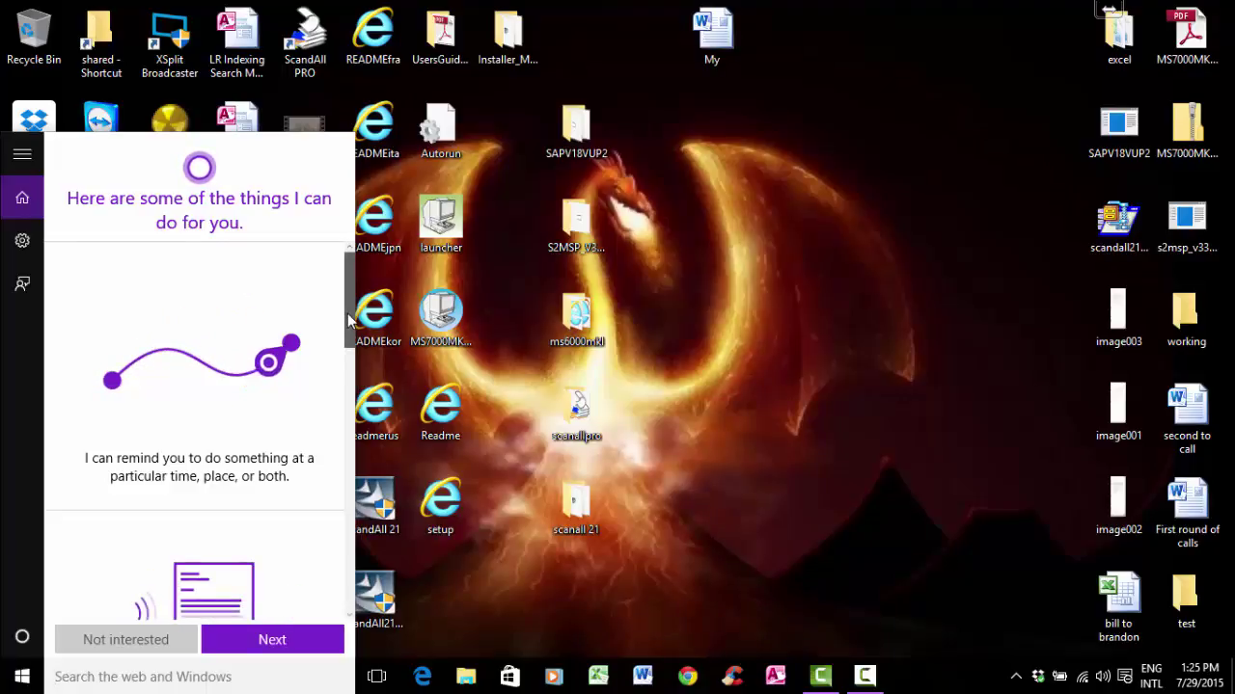
drag(349, 319, 334, 380)
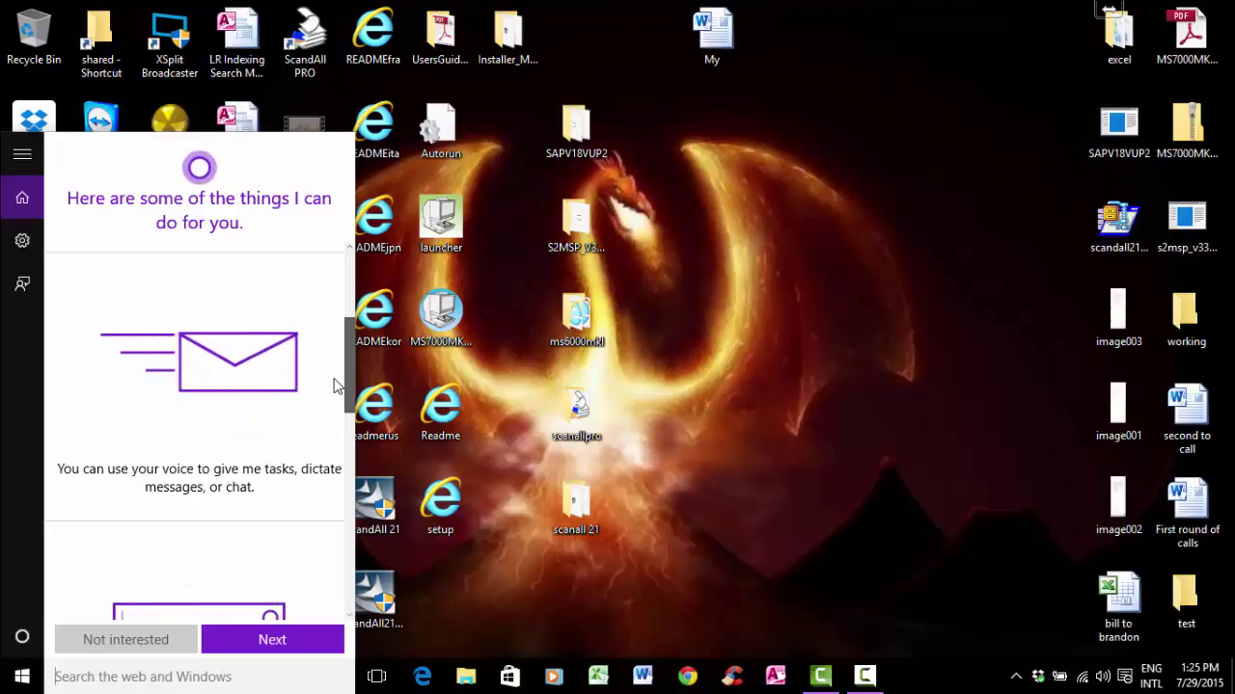
scroll(335, 386, down, 3)
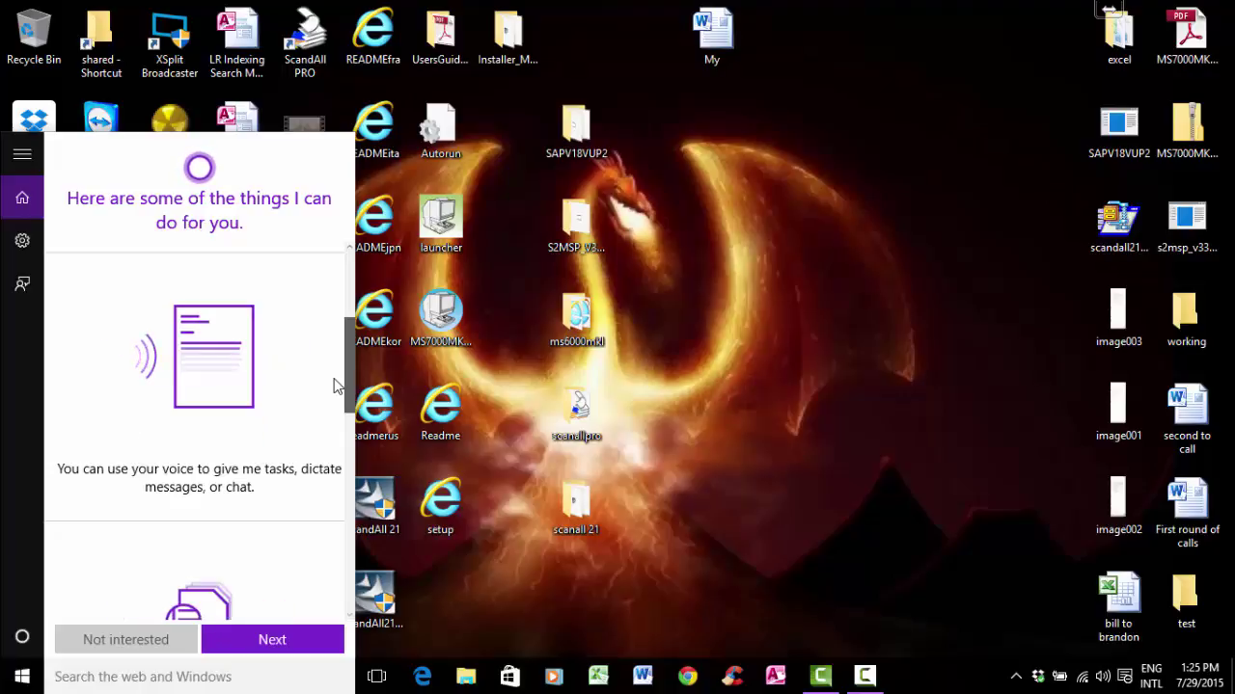
scroll(337, 410, down, 1)
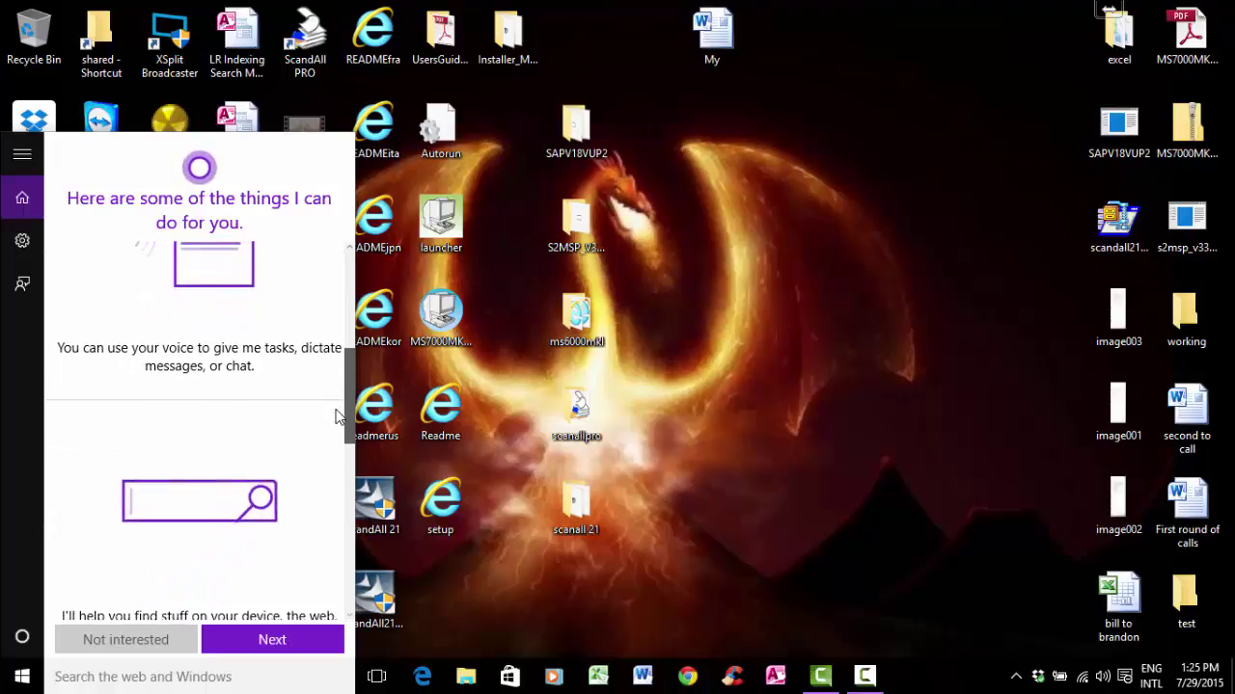
scroll(335, 434, down, 3)
scroll(335, 446, down, 5)
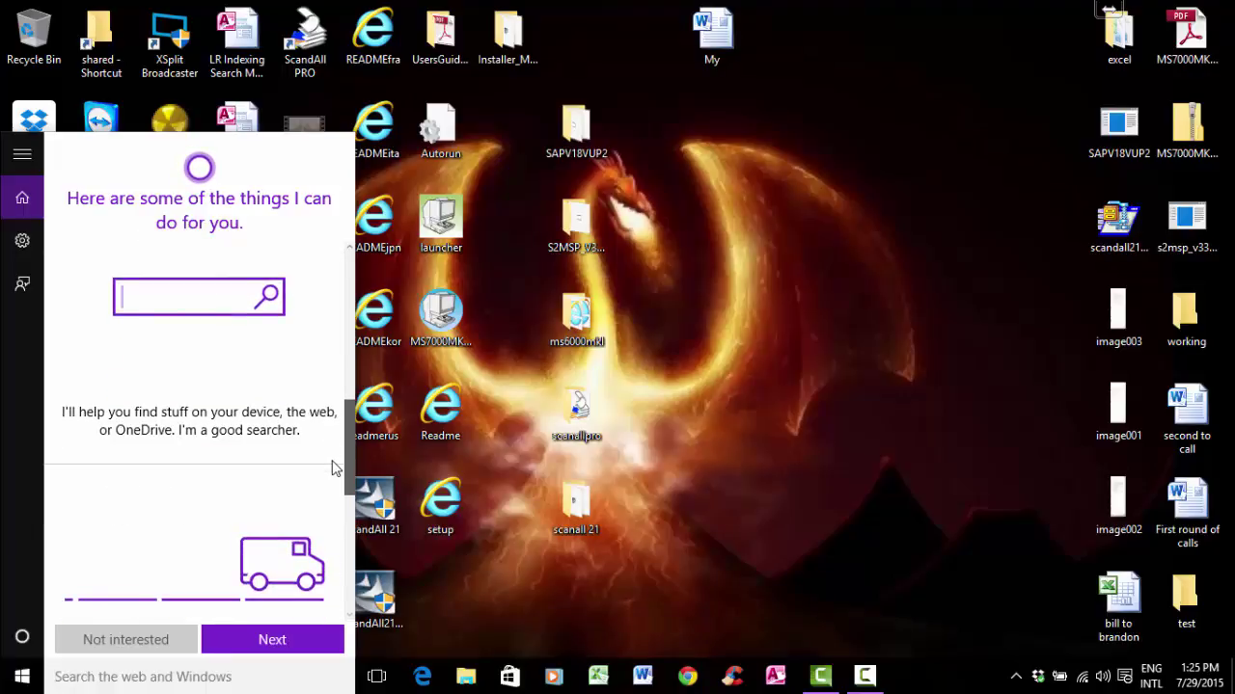
scroll(333, 506, down, 2)
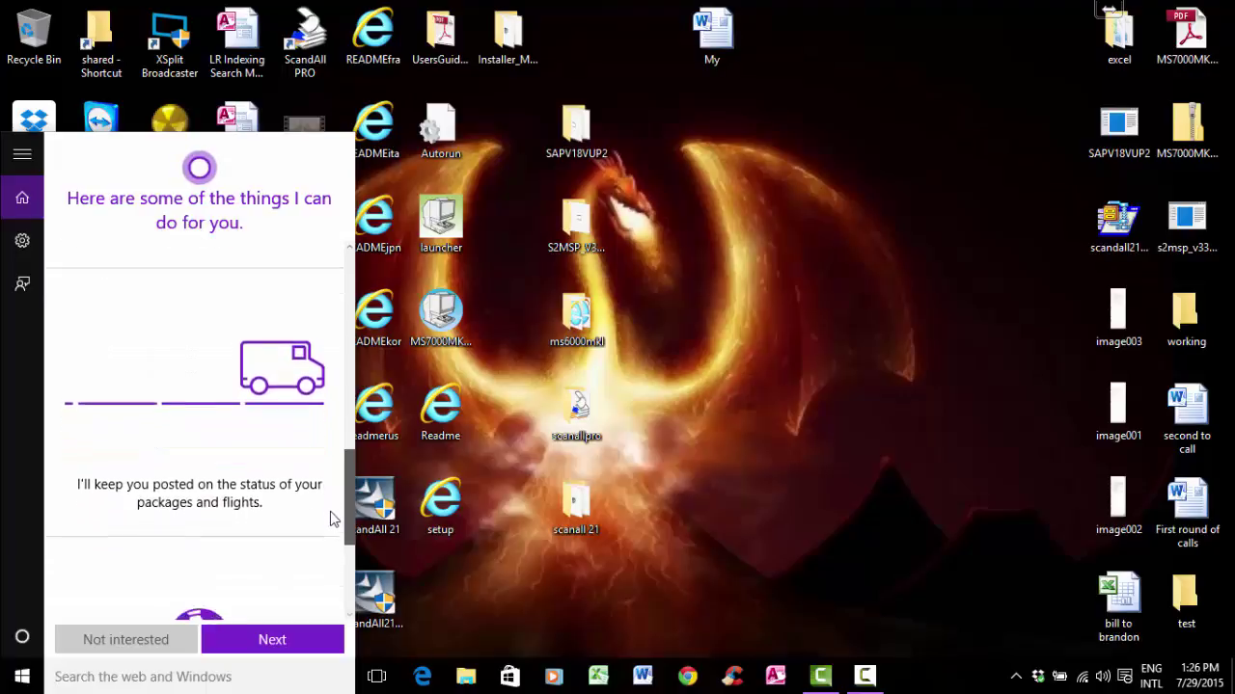
scroll(342, 524, down, 1)
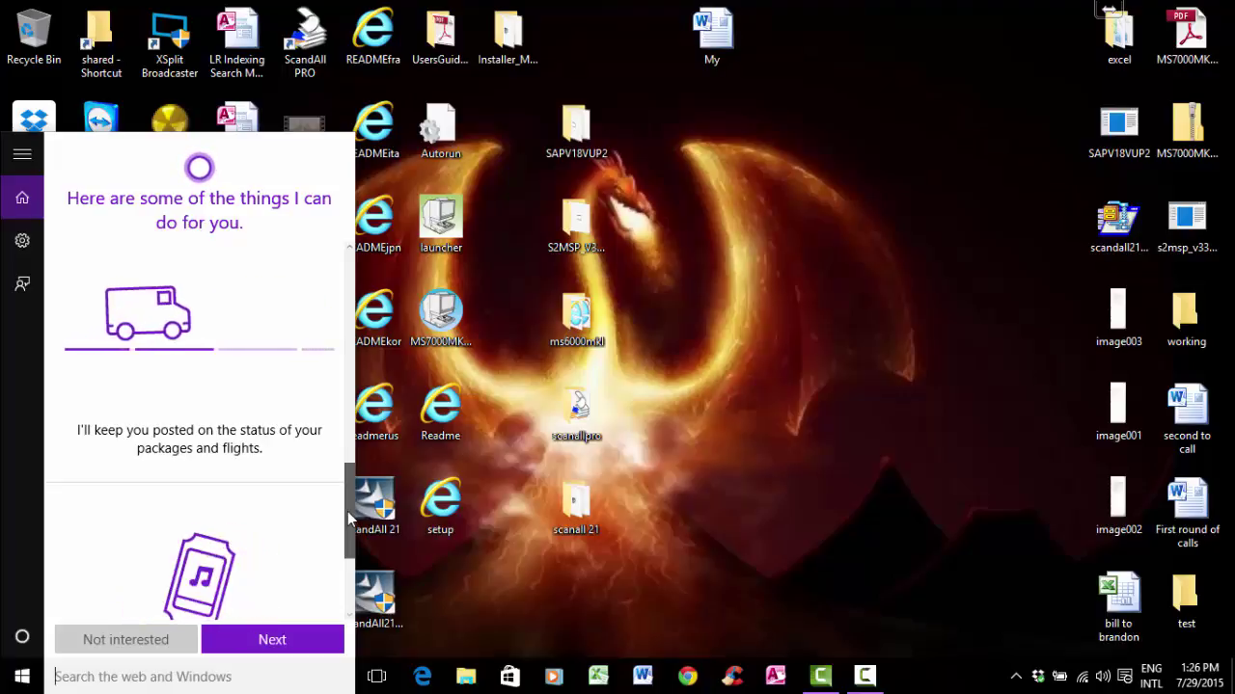
drag(349, 520, 340, 564)
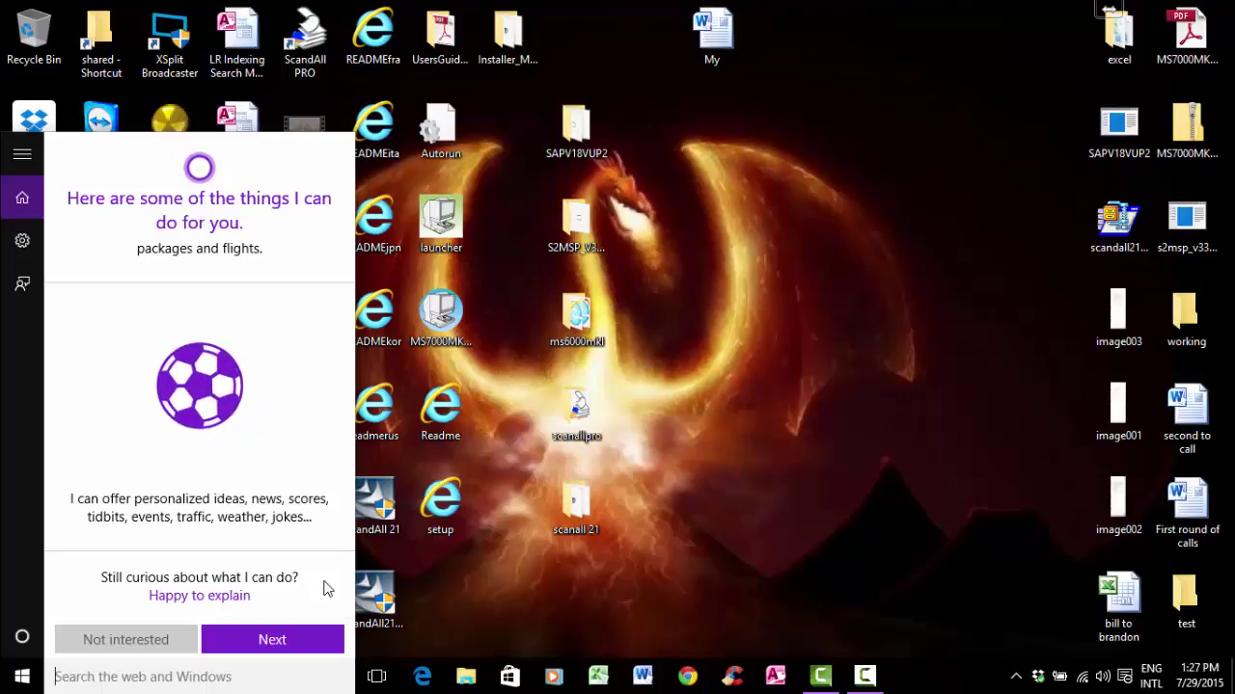
click(602, 577)
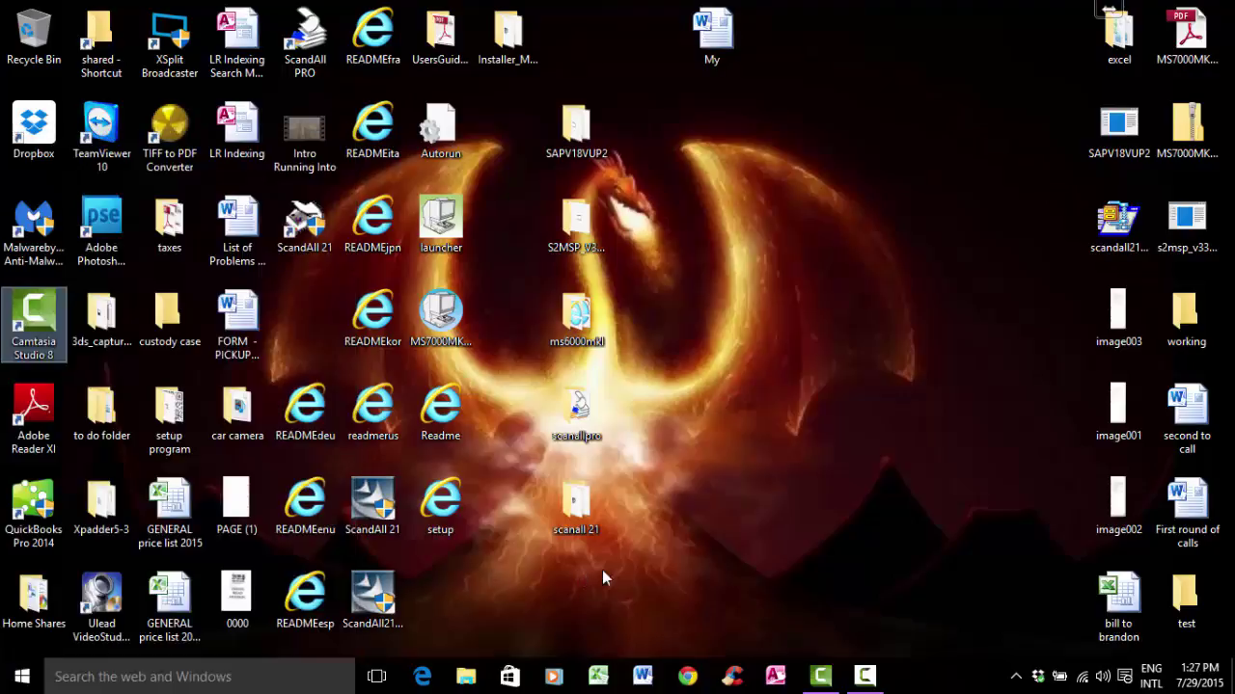
click(817, 512)
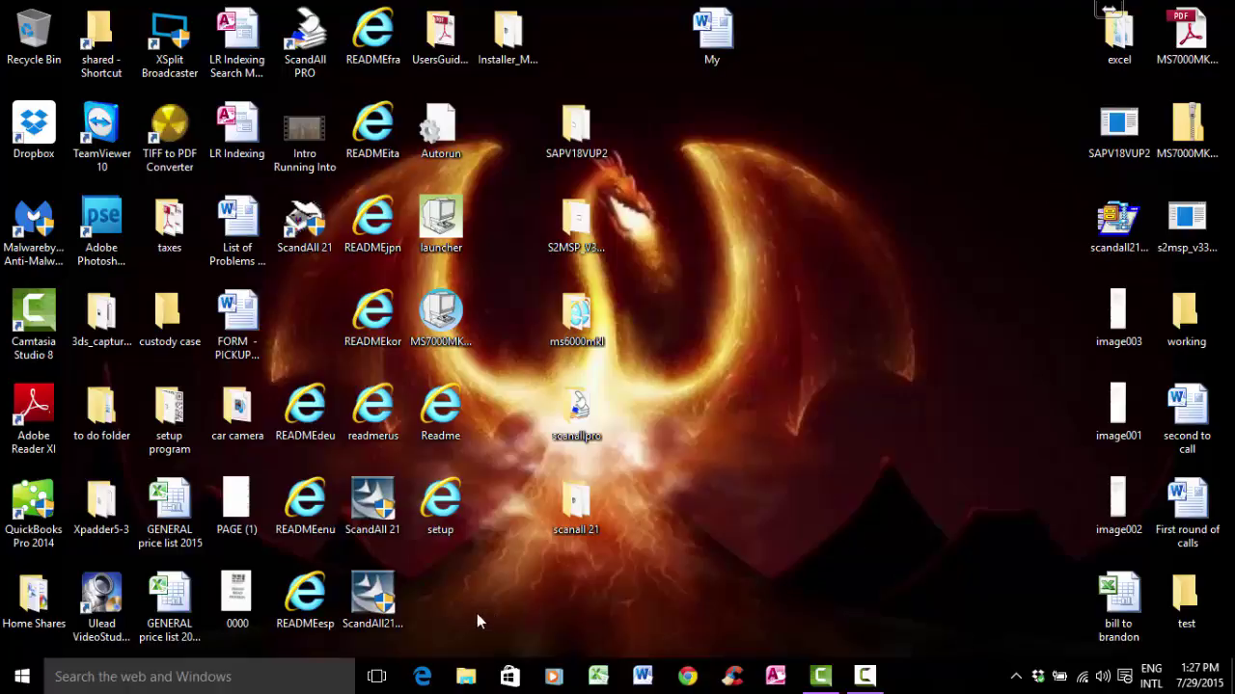
Try a search for "u" directly from the Start menu and dismiss it.
click(21, 679)
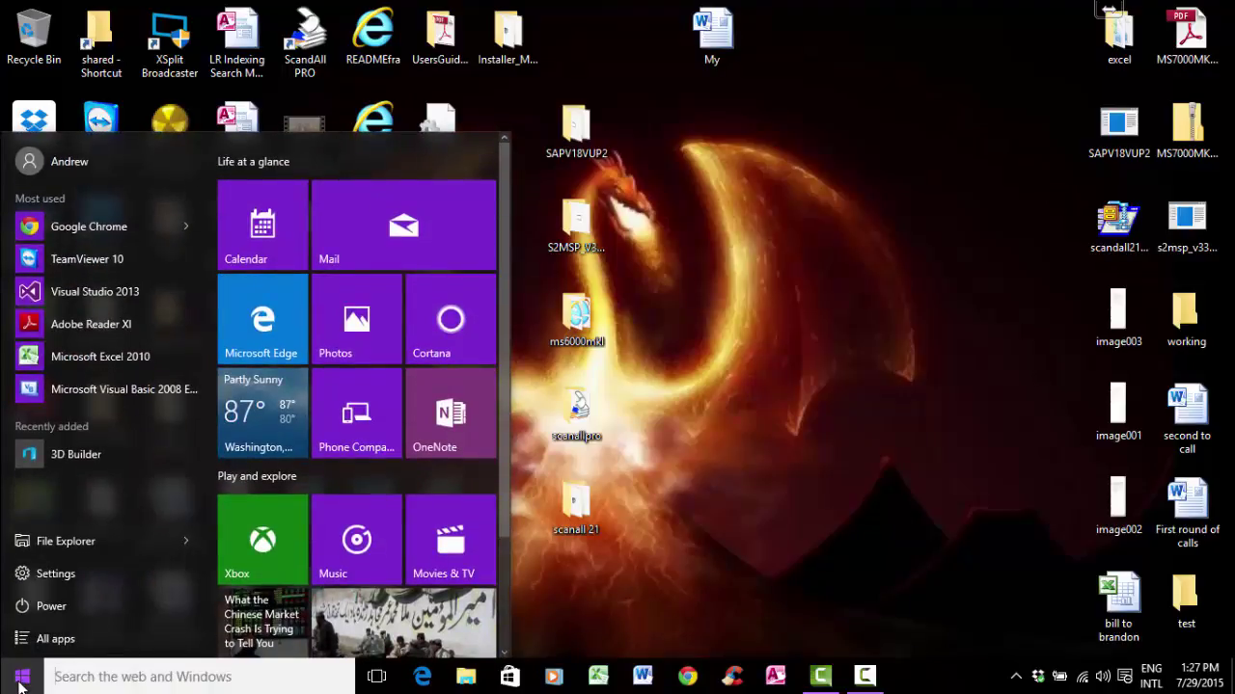
text(u)
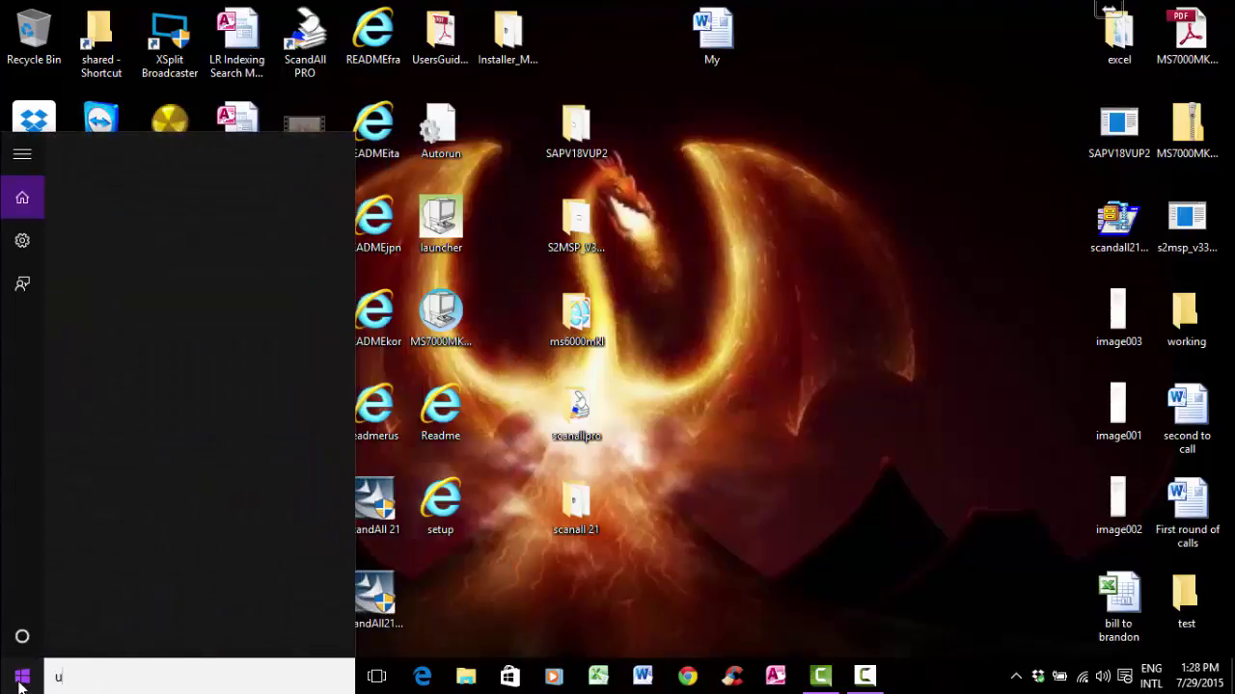
click(763, 570)
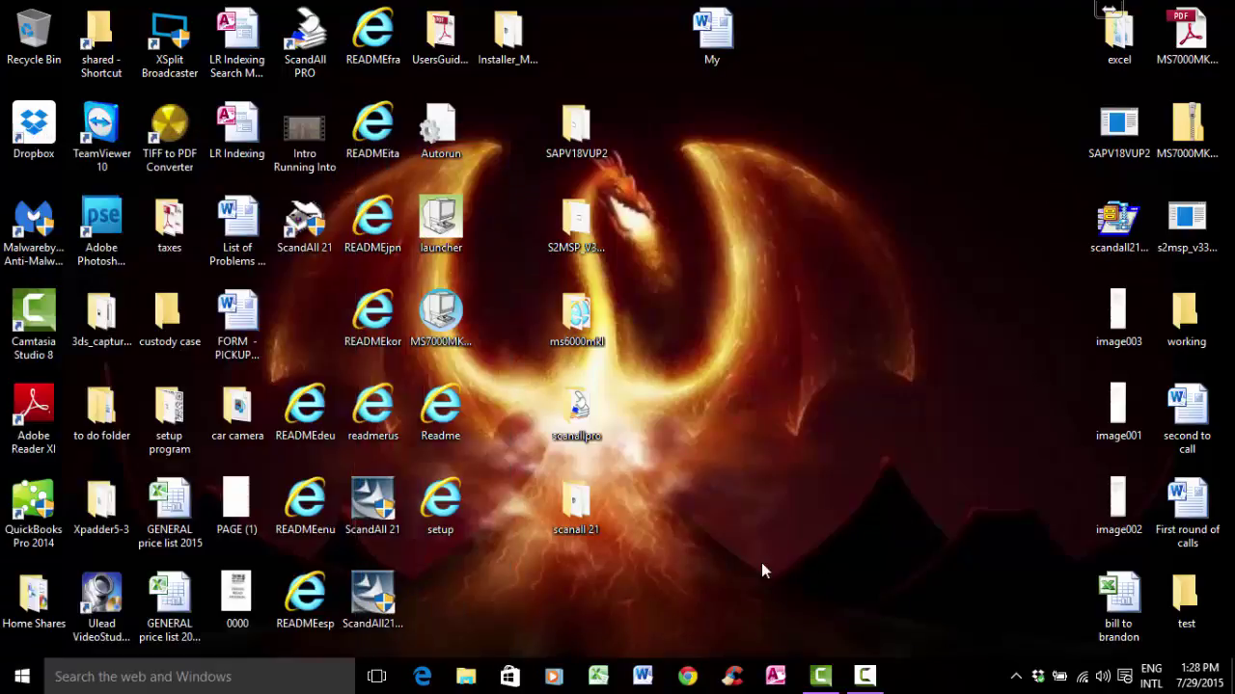
Open the Control Panel from the Start button's system shortcuts.
right_click(29, 682)
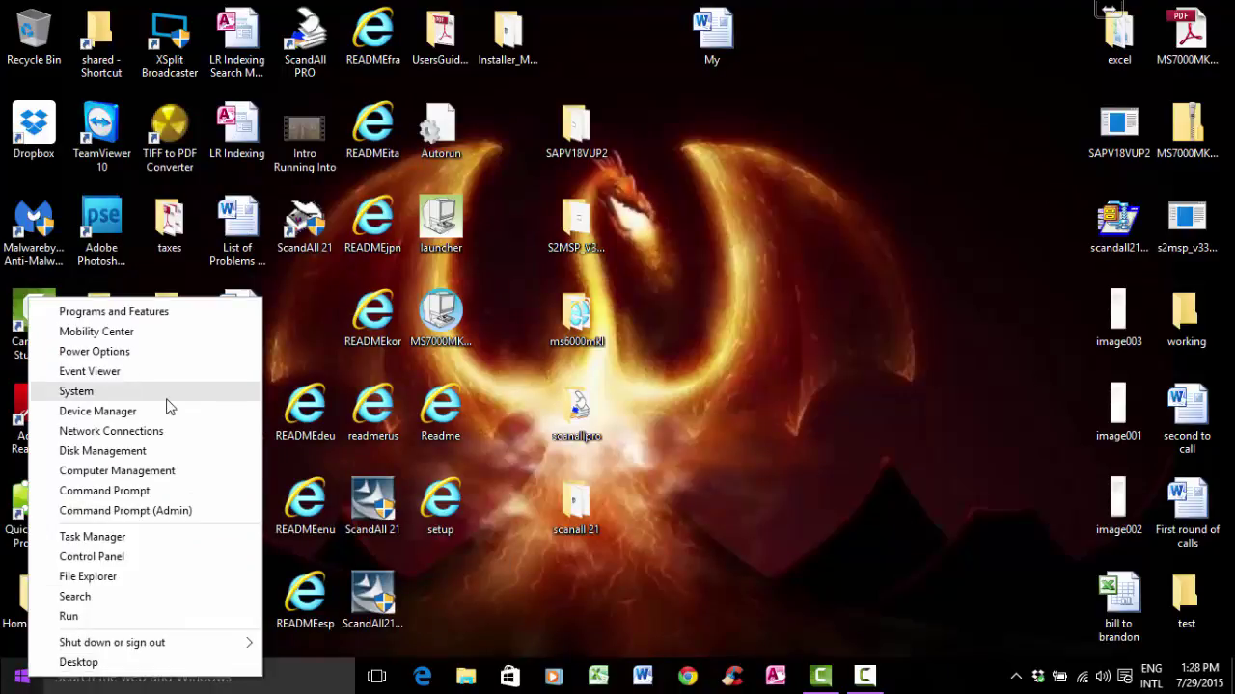
click(92, 556)
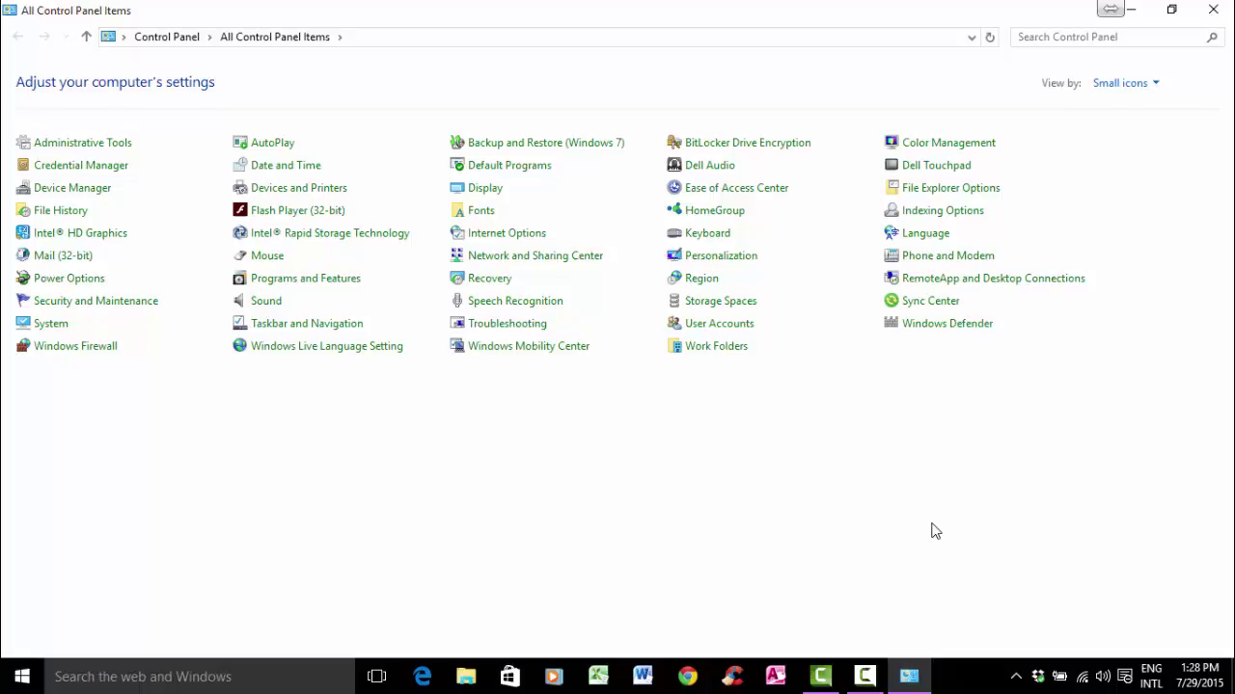
Check the hidden notification area icons, including the ESET NOD32 Antivirus entry, and close the Control Panel.
click(1015, 676)
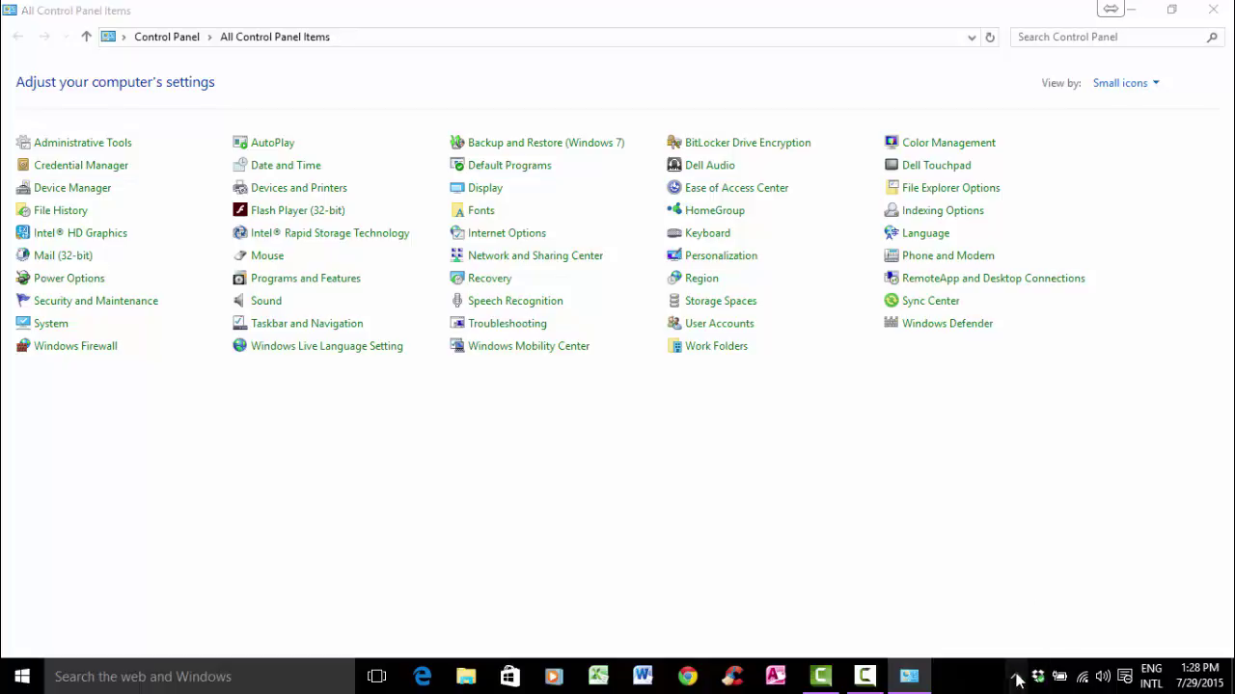
mouse_move(1001, 571)
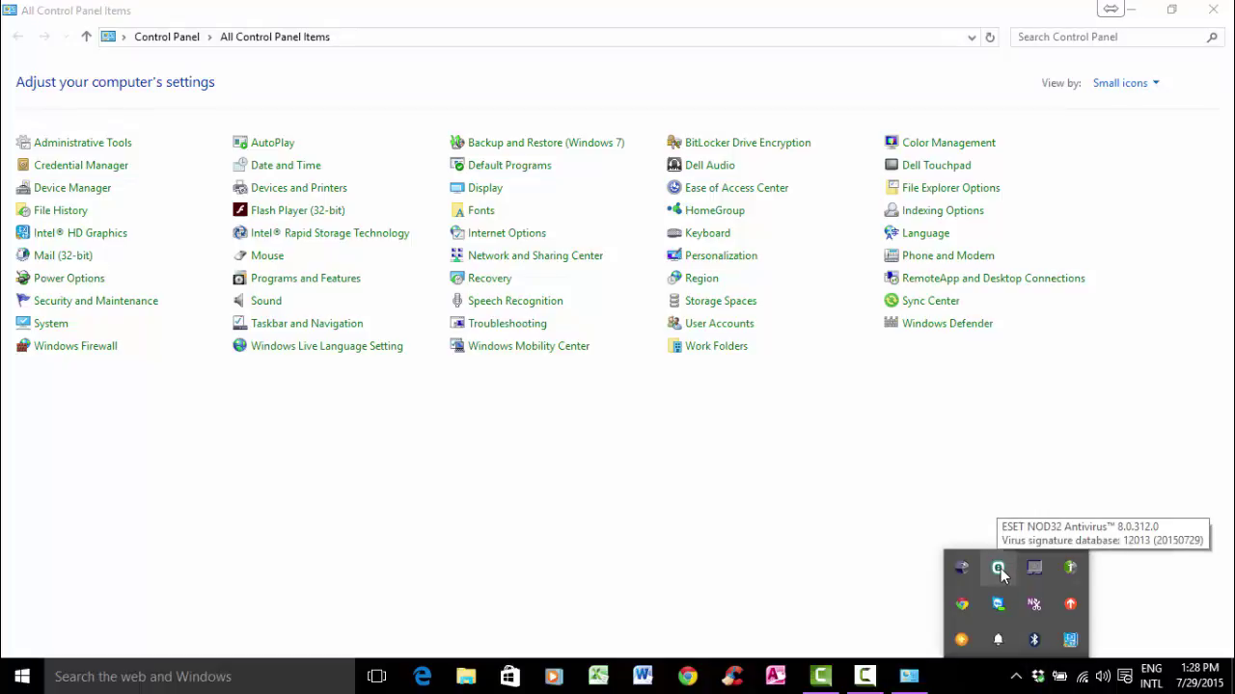
click(825, 526)
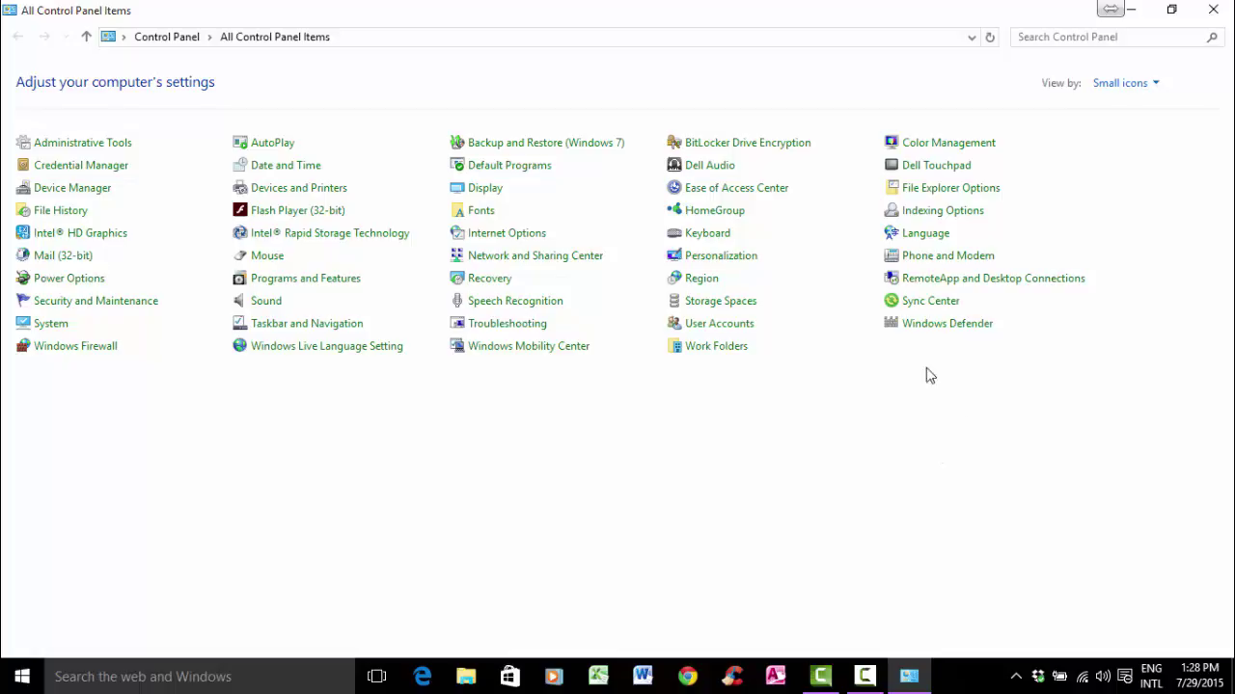
click(1214, 12)
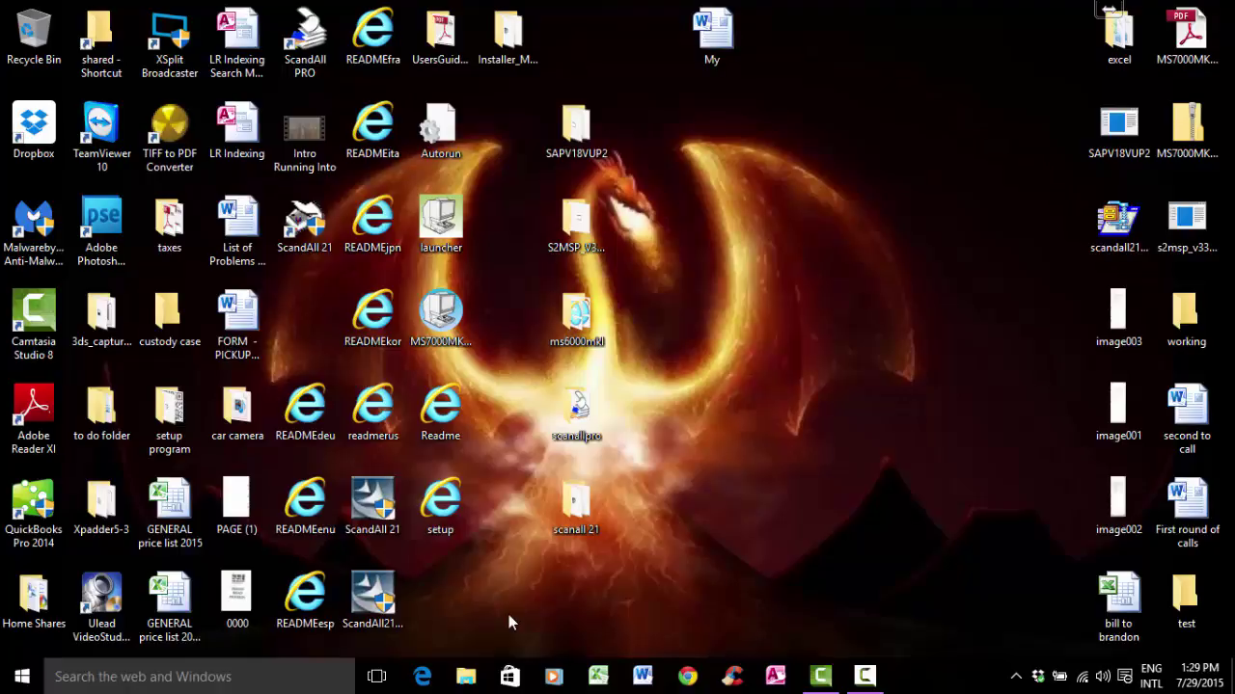
Open Programs and Features from the Start button's system shortcuts and look through the installed programs down to the end.
right_click(21, 679)
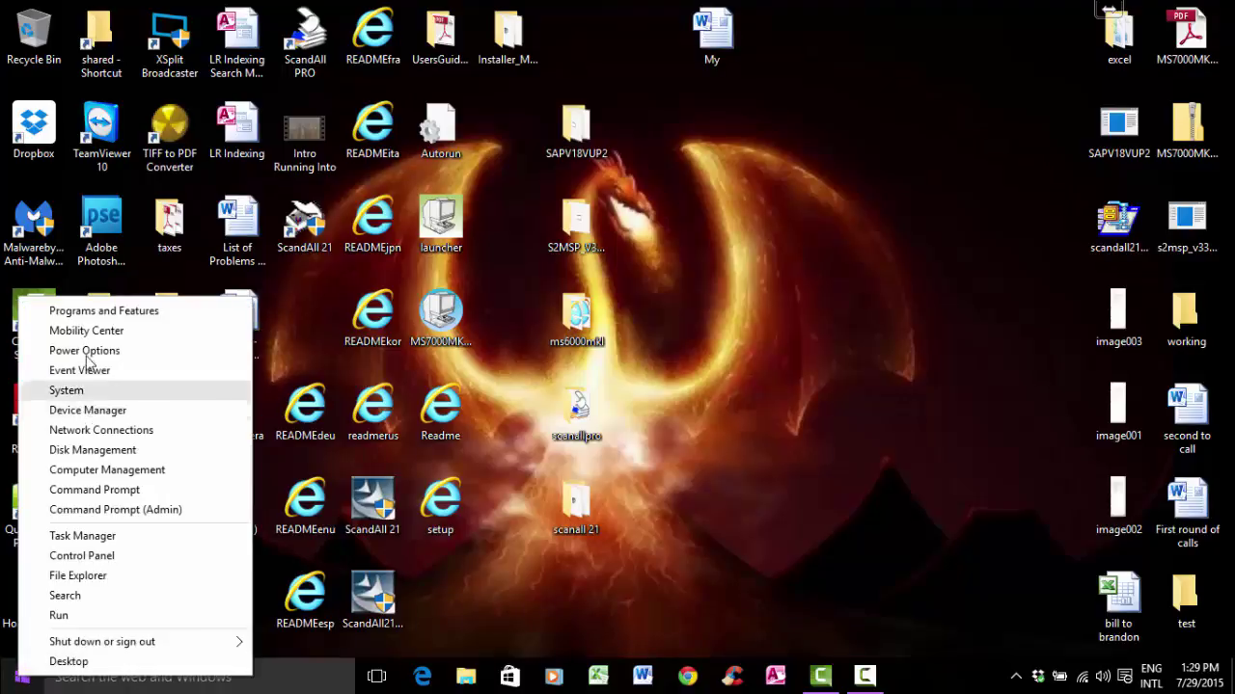
click(84, 311)
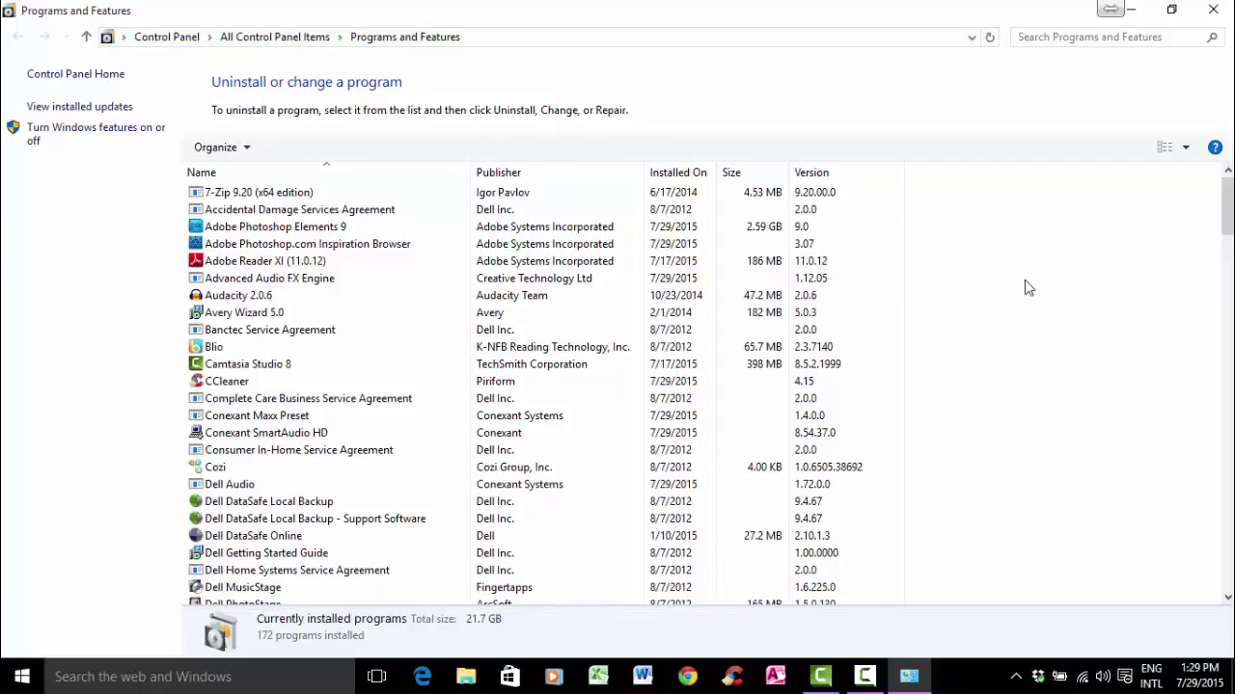
drag(1230, 217, 1231, 289)
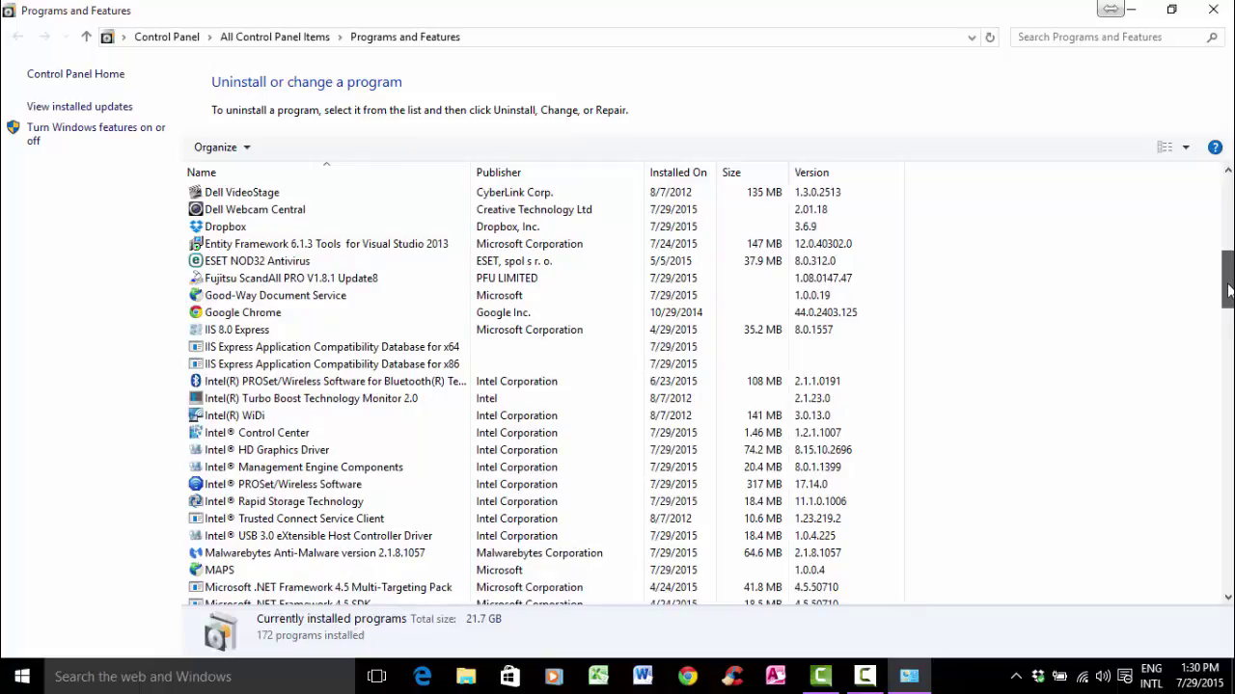
drag(1231, 290, 1223, 577)
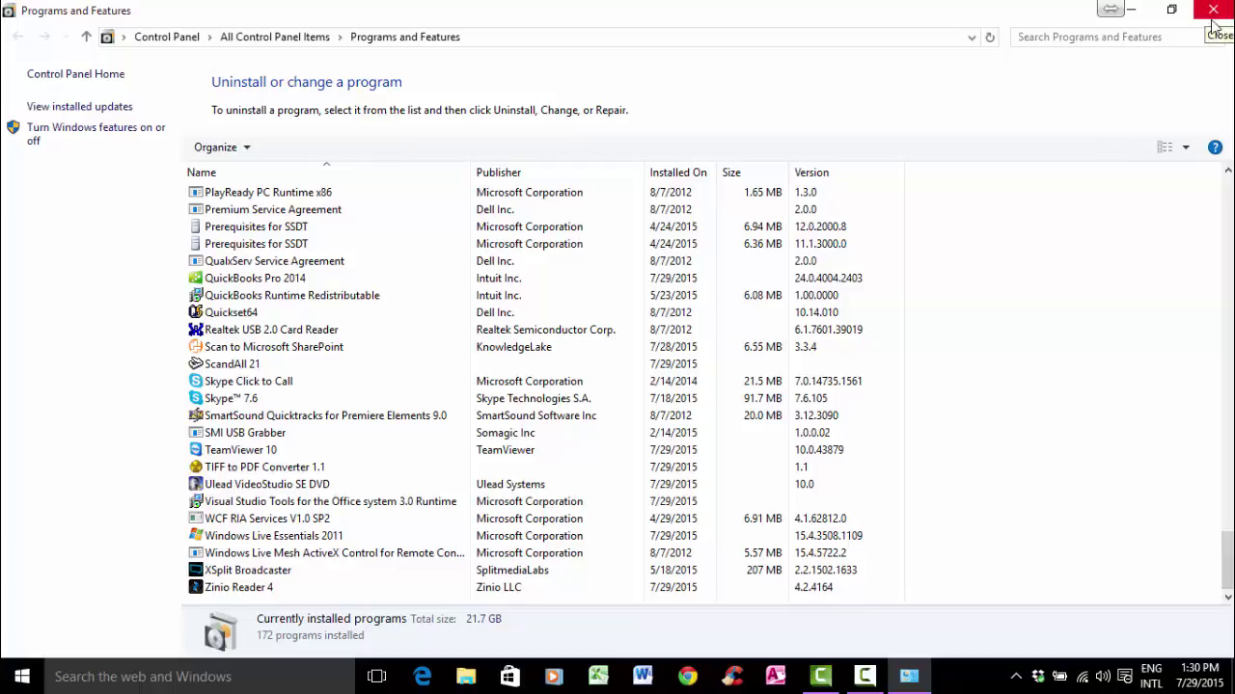
Display the installed updates and examine the whole list, from the Adobe Reader group to the Unspecified group.
click(81, 108)
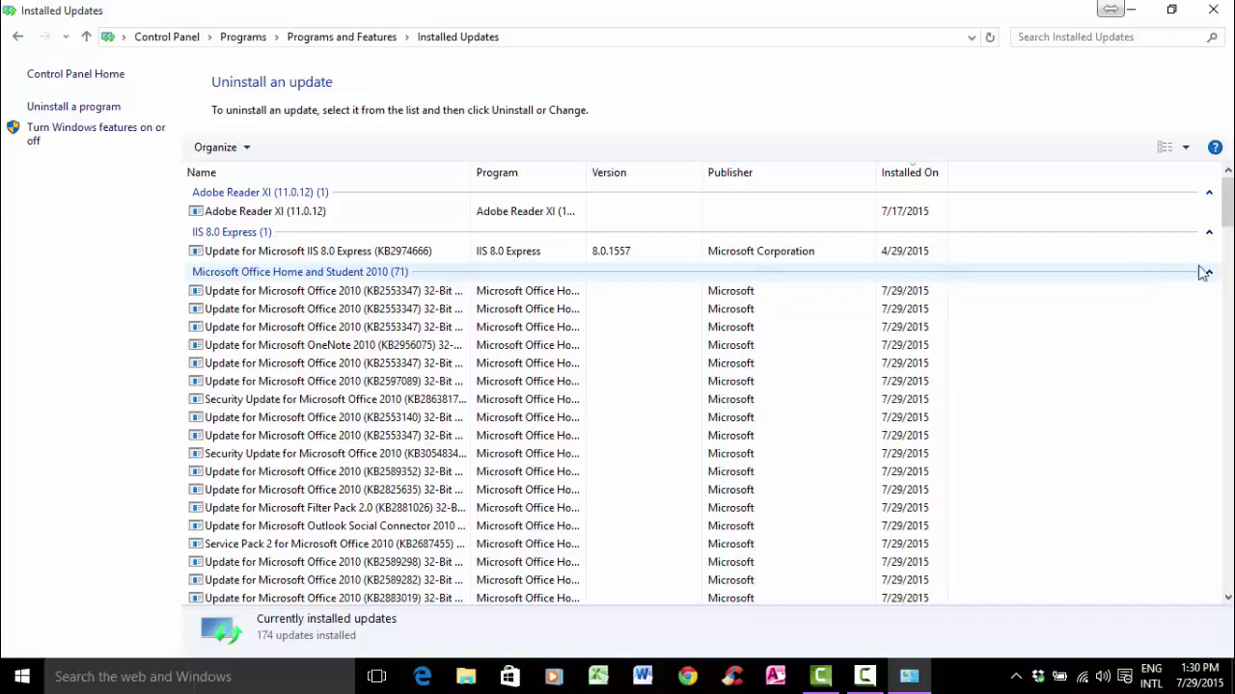
drag(1229, 217, 1230, 586)
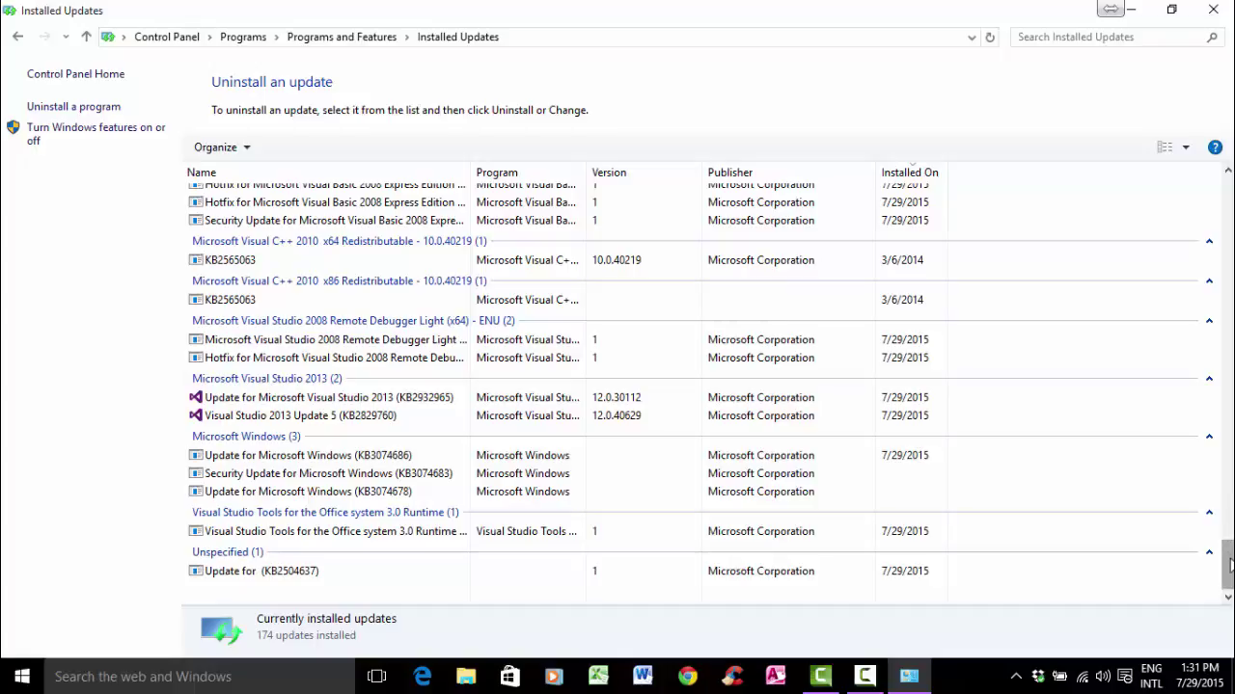
scroll(1230, 525, up, 4)
scroll(1229, 538, up, 1)
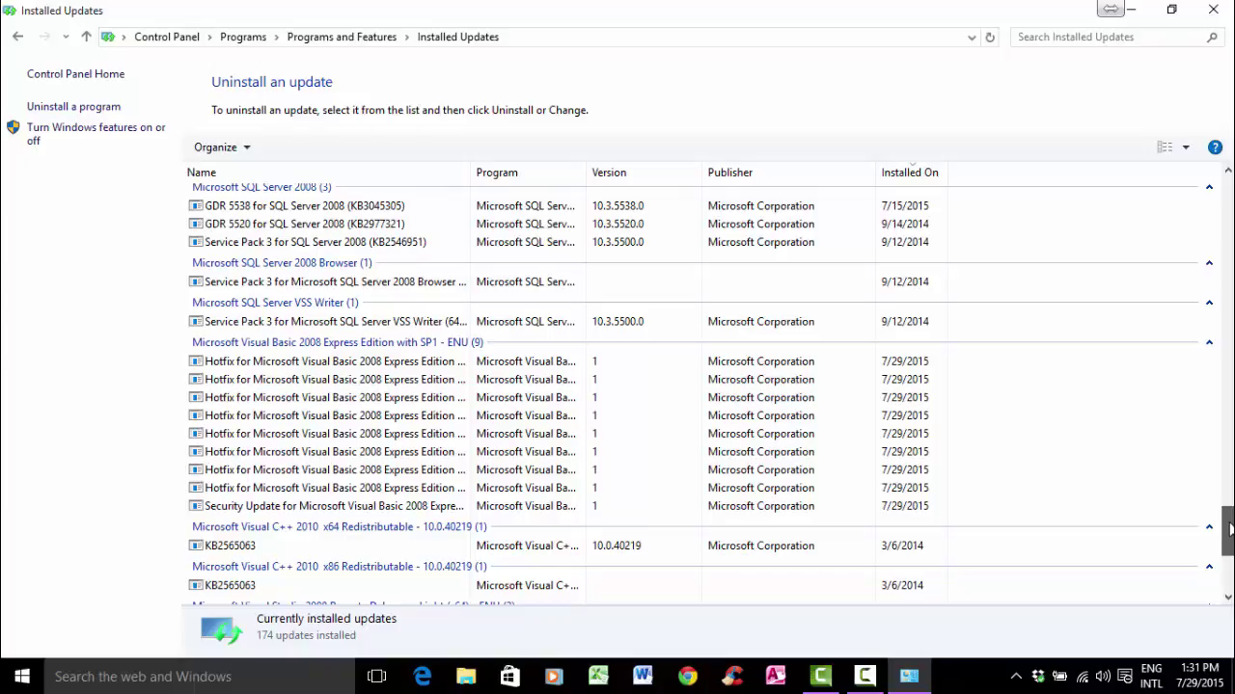
scroll(1229, 529, up, 6)
scroll(1230, 529, down, 6)
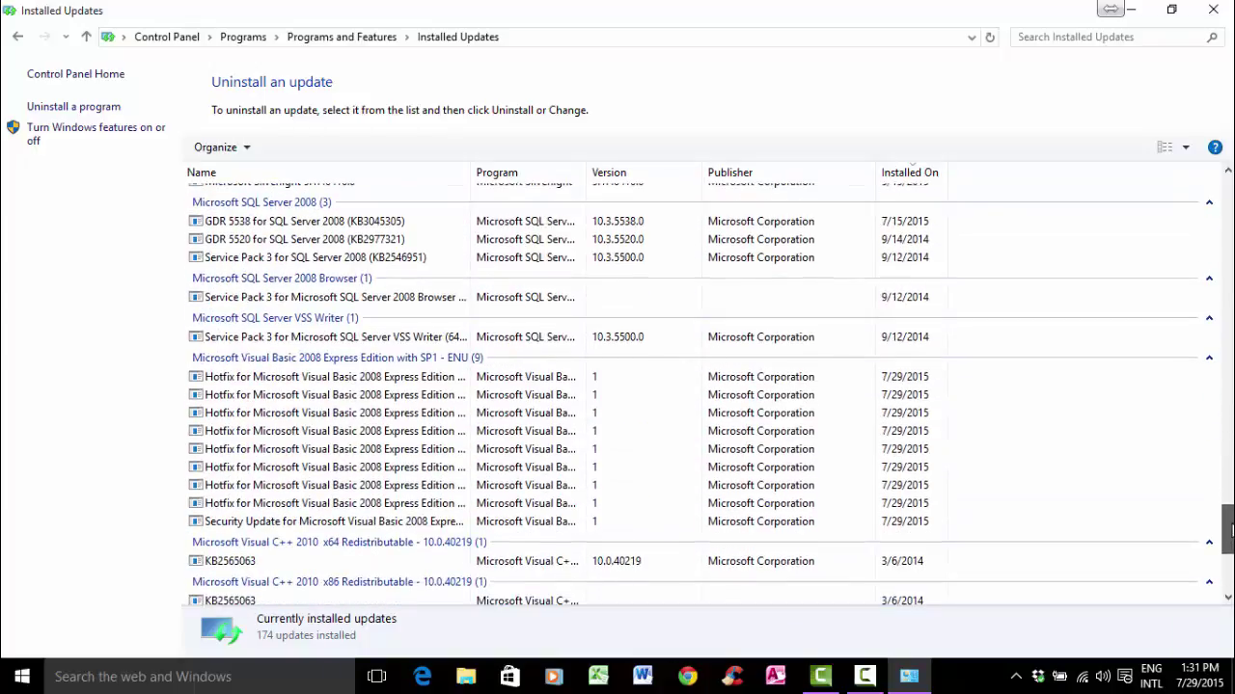
drag(1229, 528, 1228, 341)
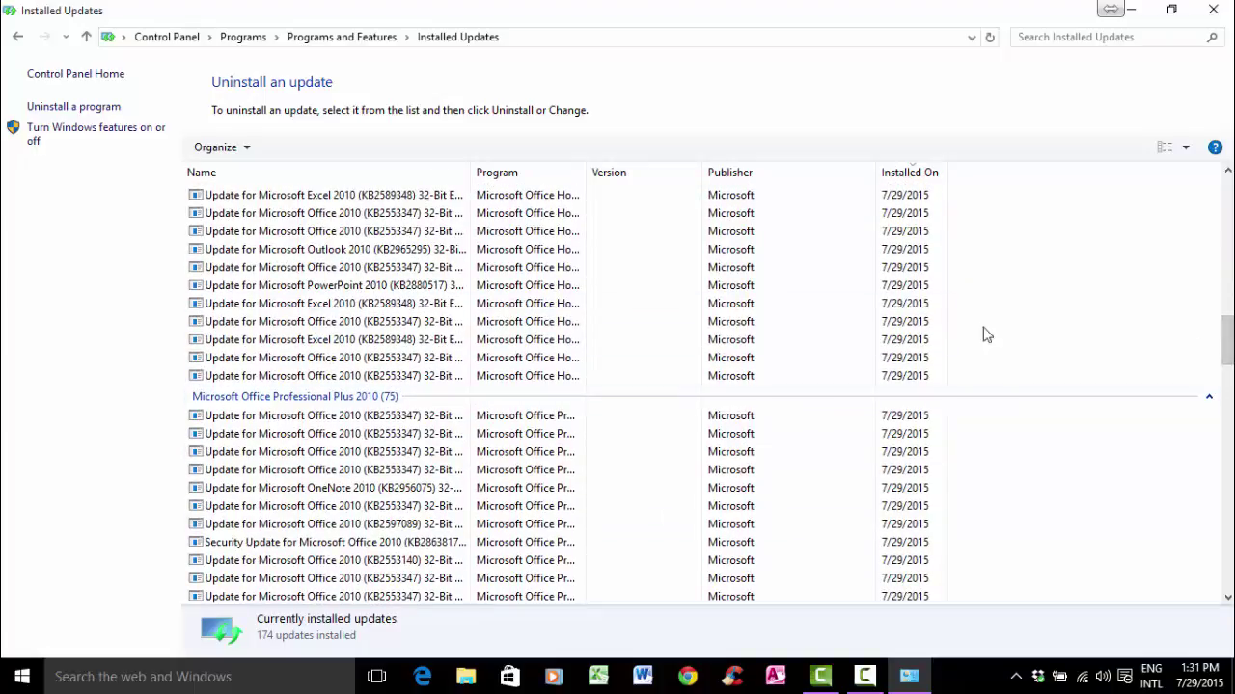
drag(1229, 343, 1204, 202)
Inspect an Office 2010 update and the Microsoft Windows update KB3074686 in the list, and close the Control Panel.
click(273, 334)
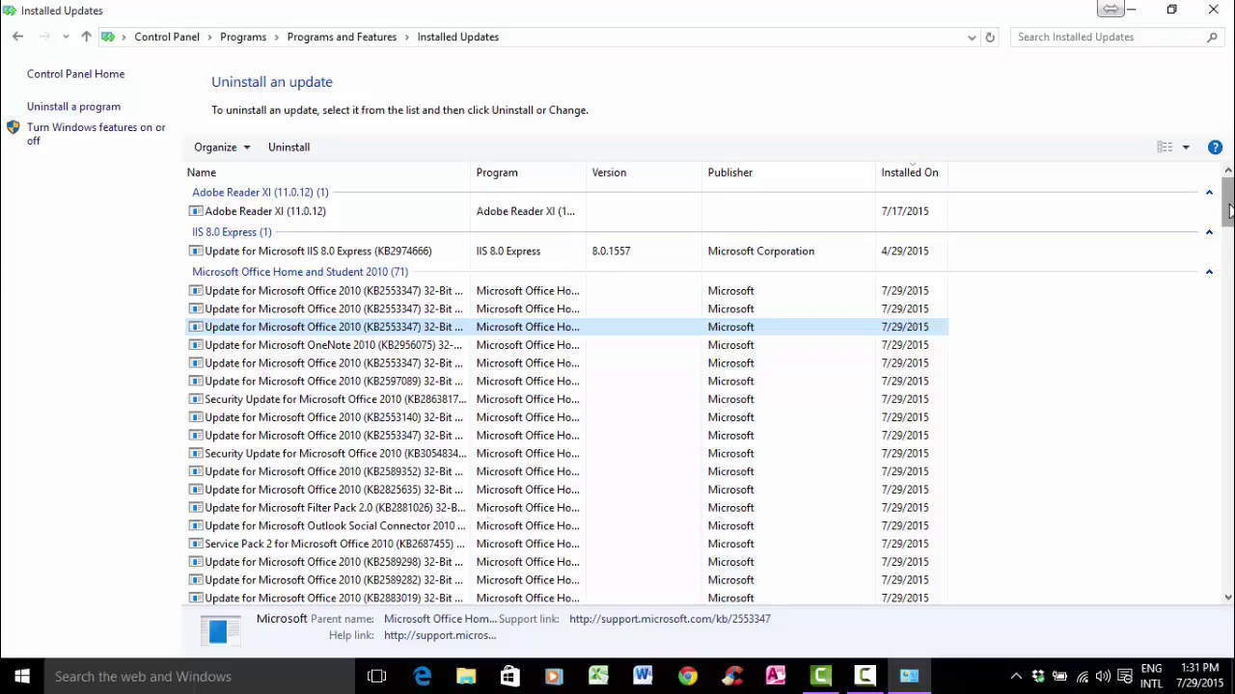
drag(1229, 211, 1230, 576)
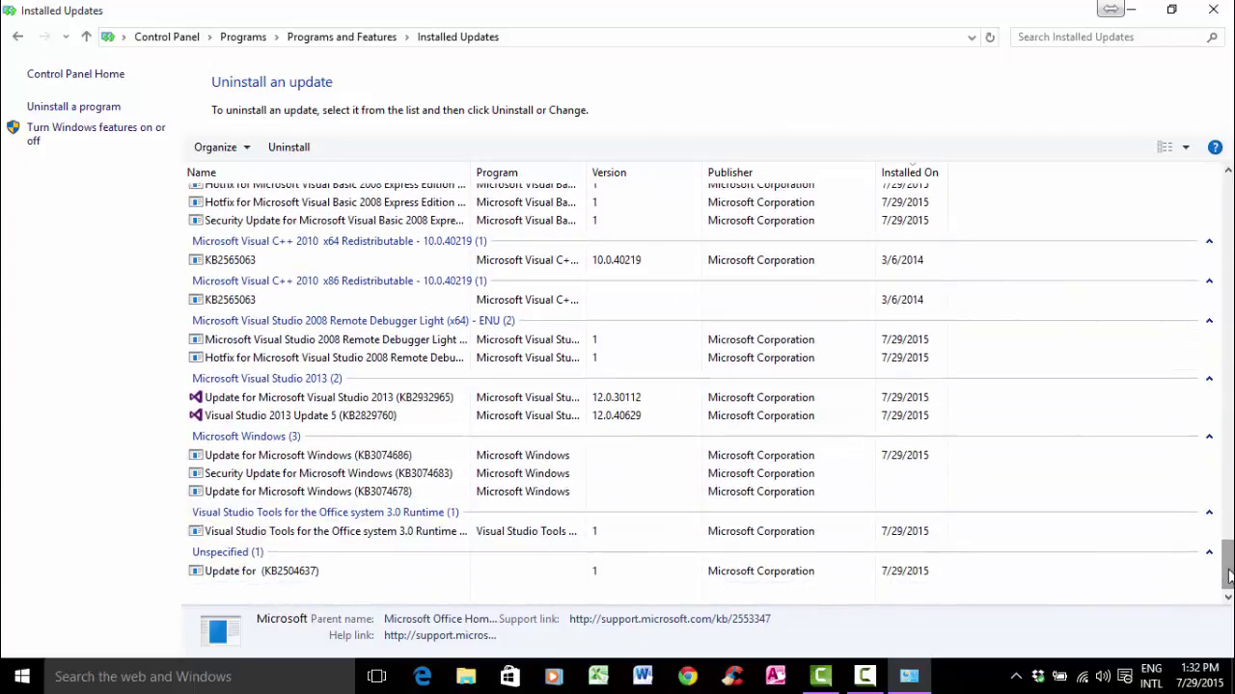
click(378, 460)
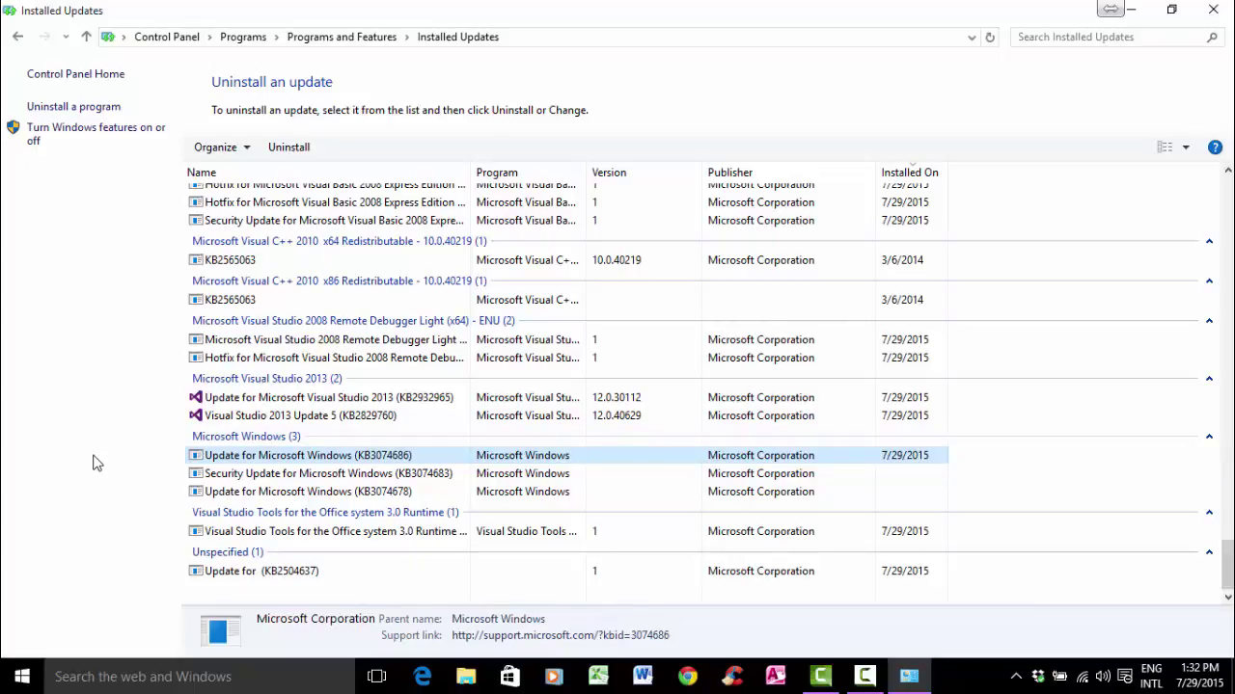
click(103, 83)
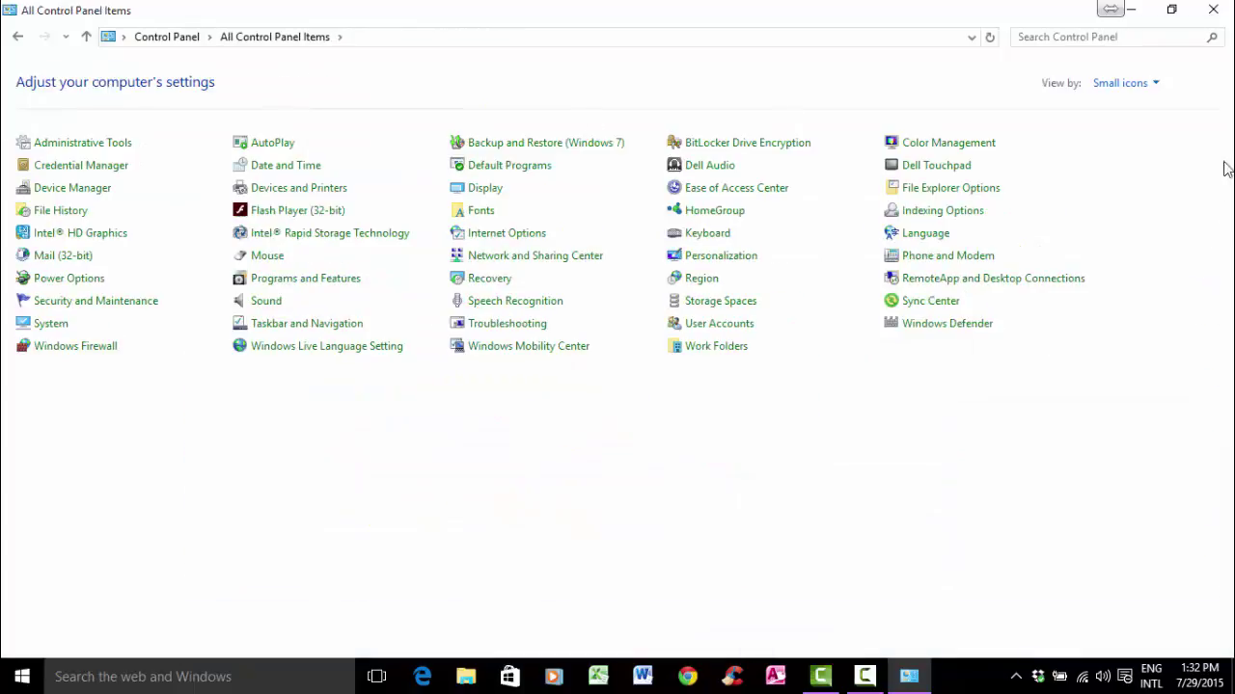
click(1212, 9)
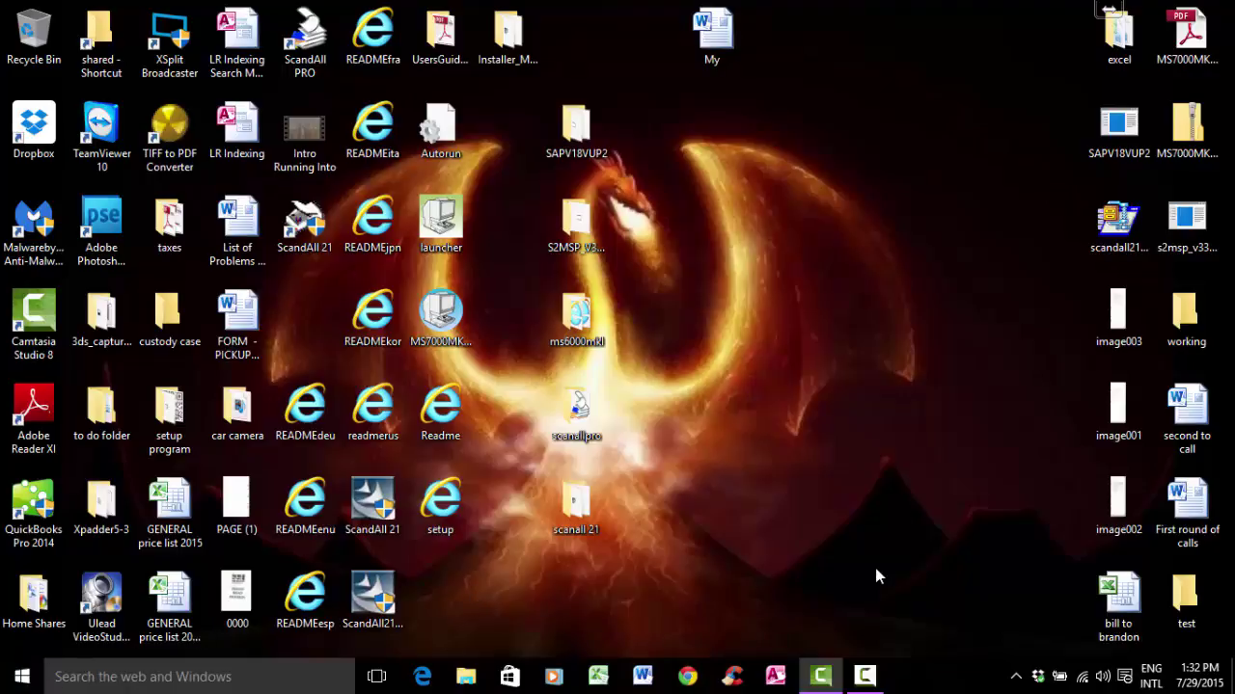
Open Settings from the Start menu and bring up the Windows Update page under Update & security.
click(22, 679)
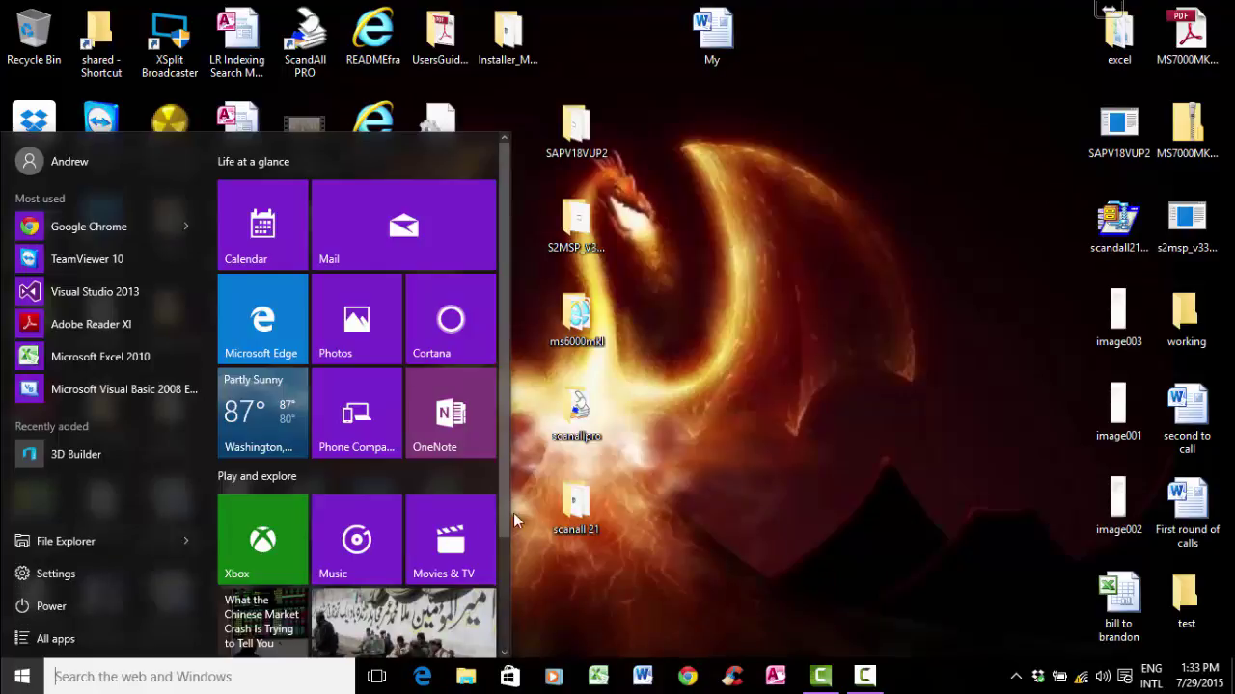
scroll(507, 533, down, 1)
scroll(508, 540, down, 3)
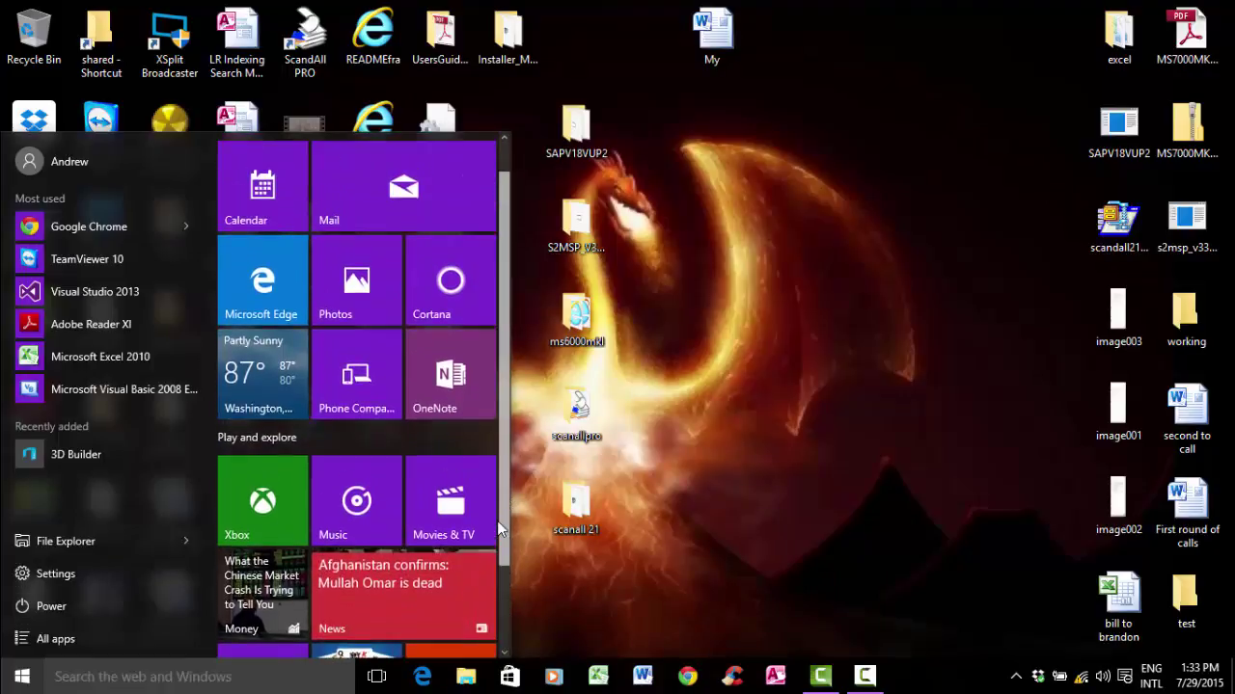
click(82, 573)
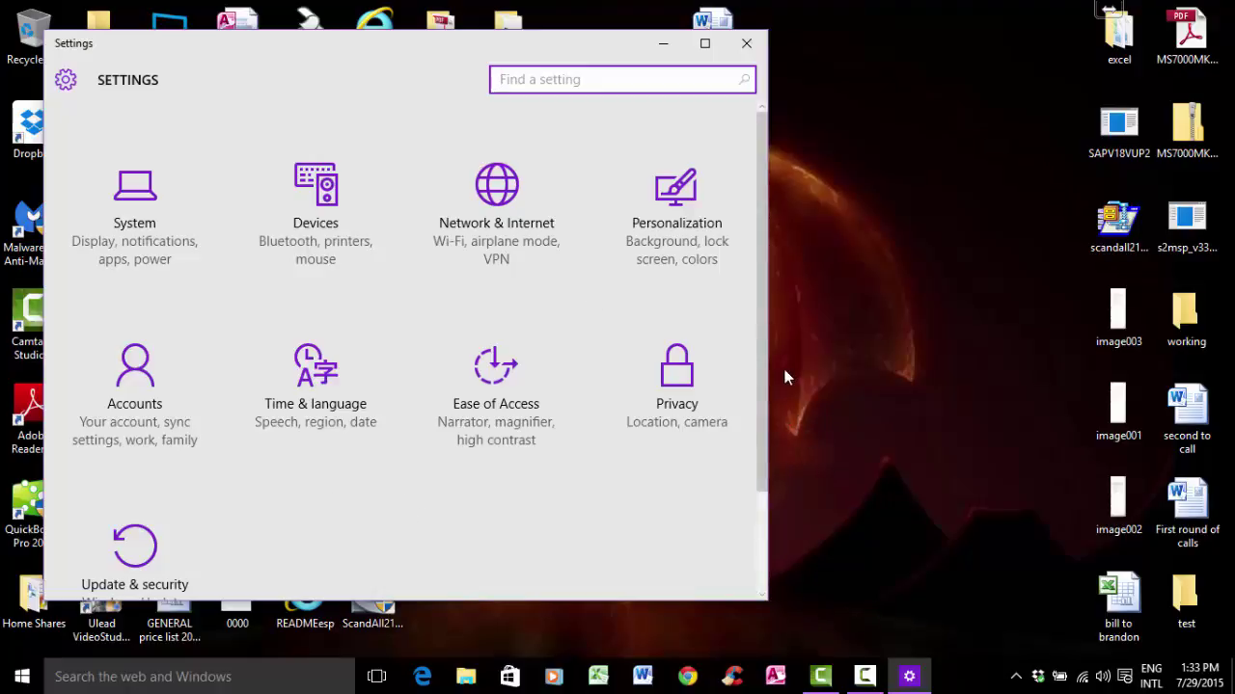
drag(763, 353, 757, 476)
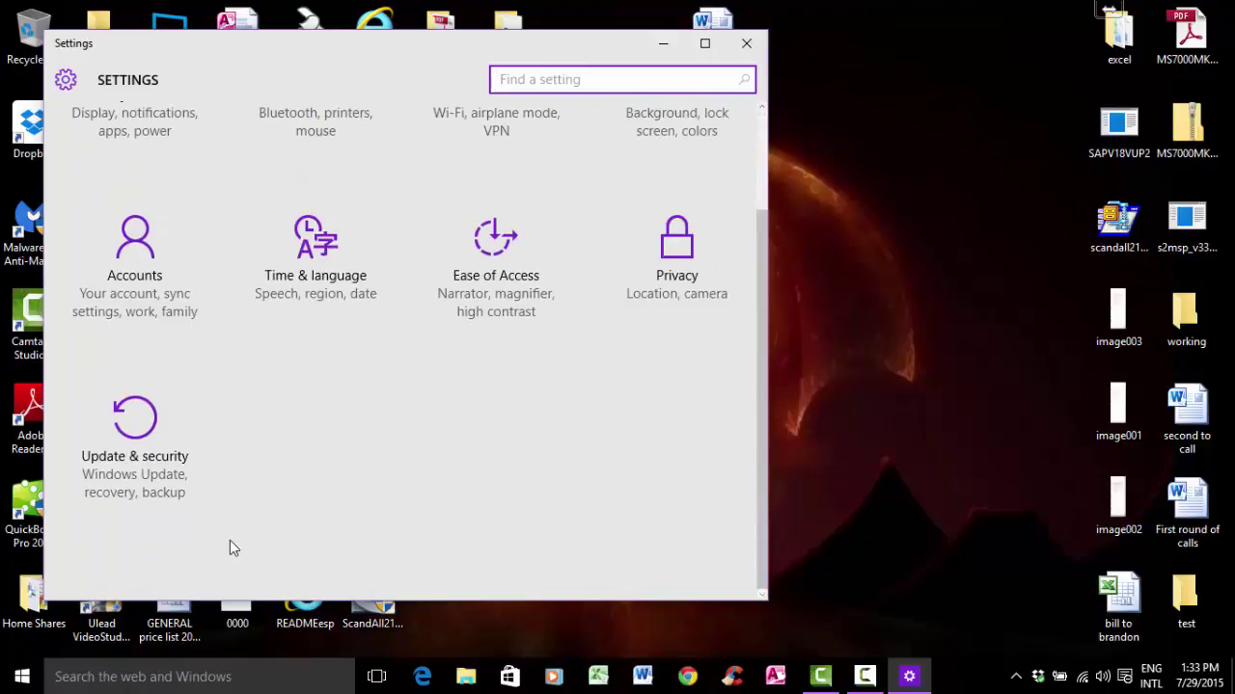
click(135, 441)
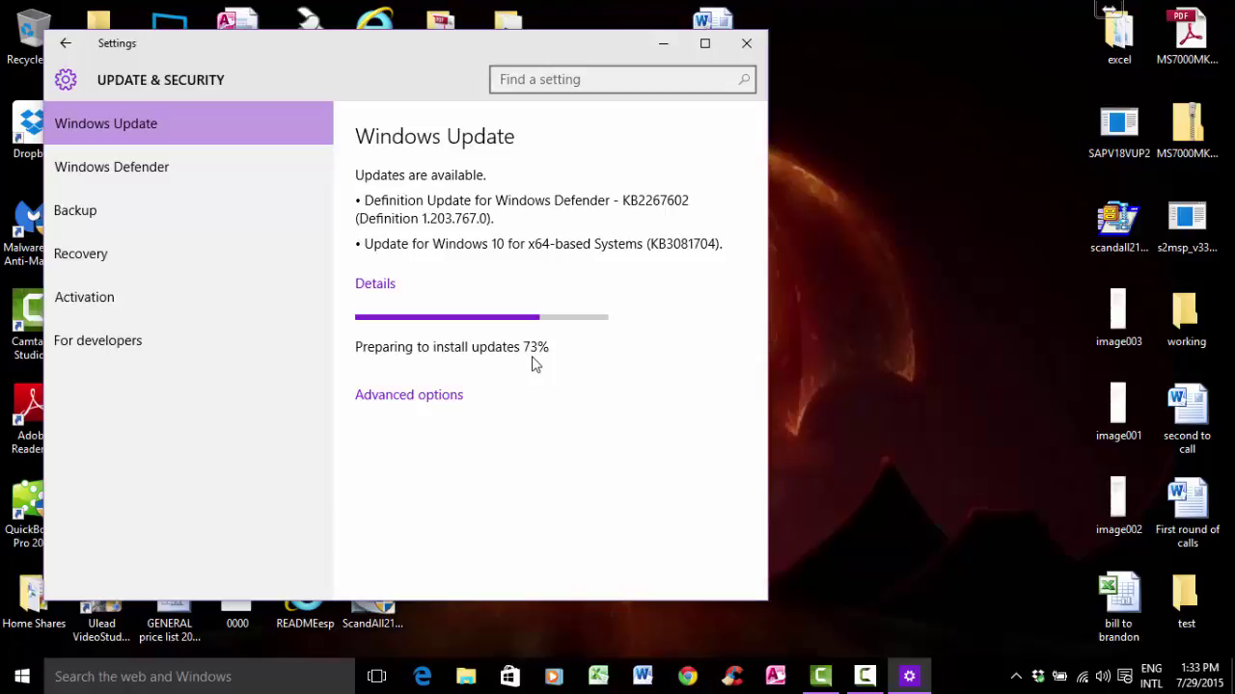
Reopen Settings from the Start menu and go through its home page back to Update & security.
click(16, 683)
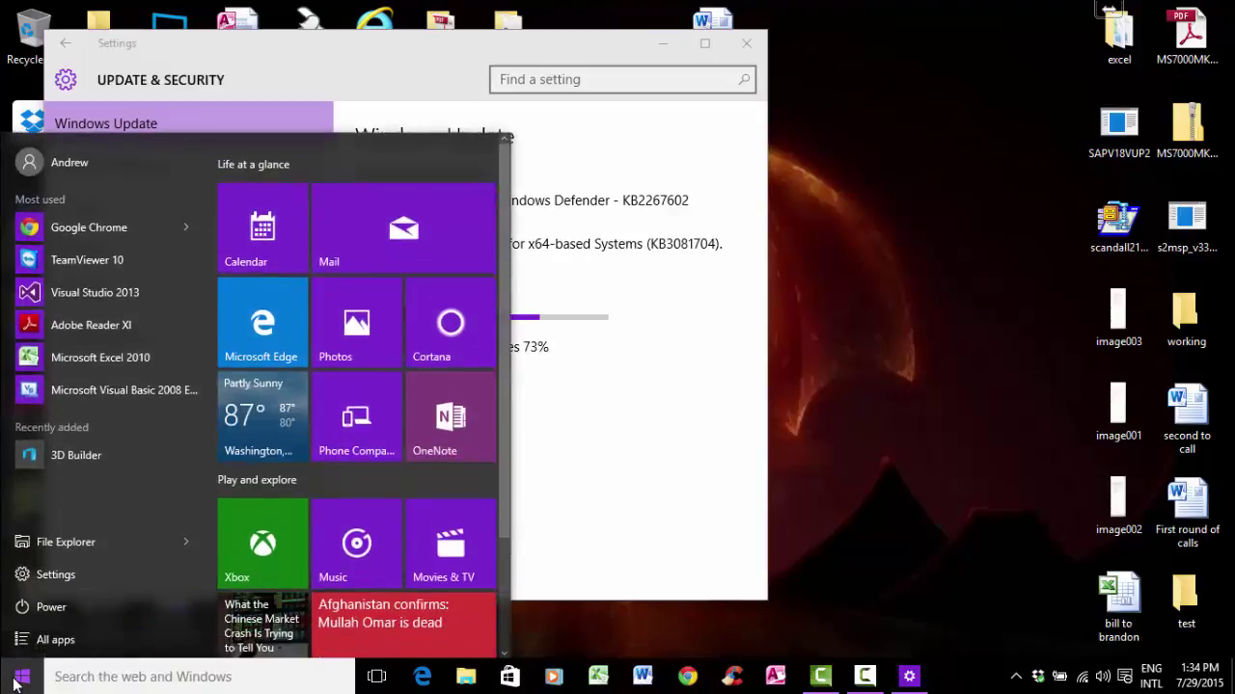
click(79, 574)
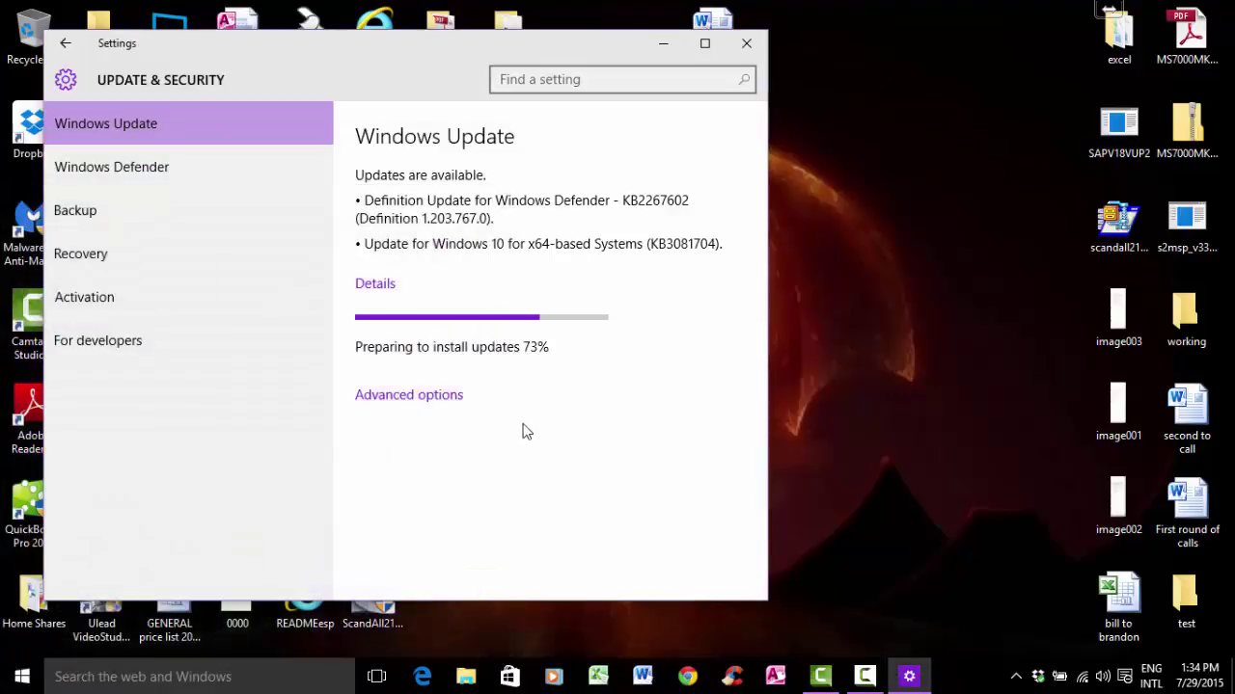
click(66, 46)
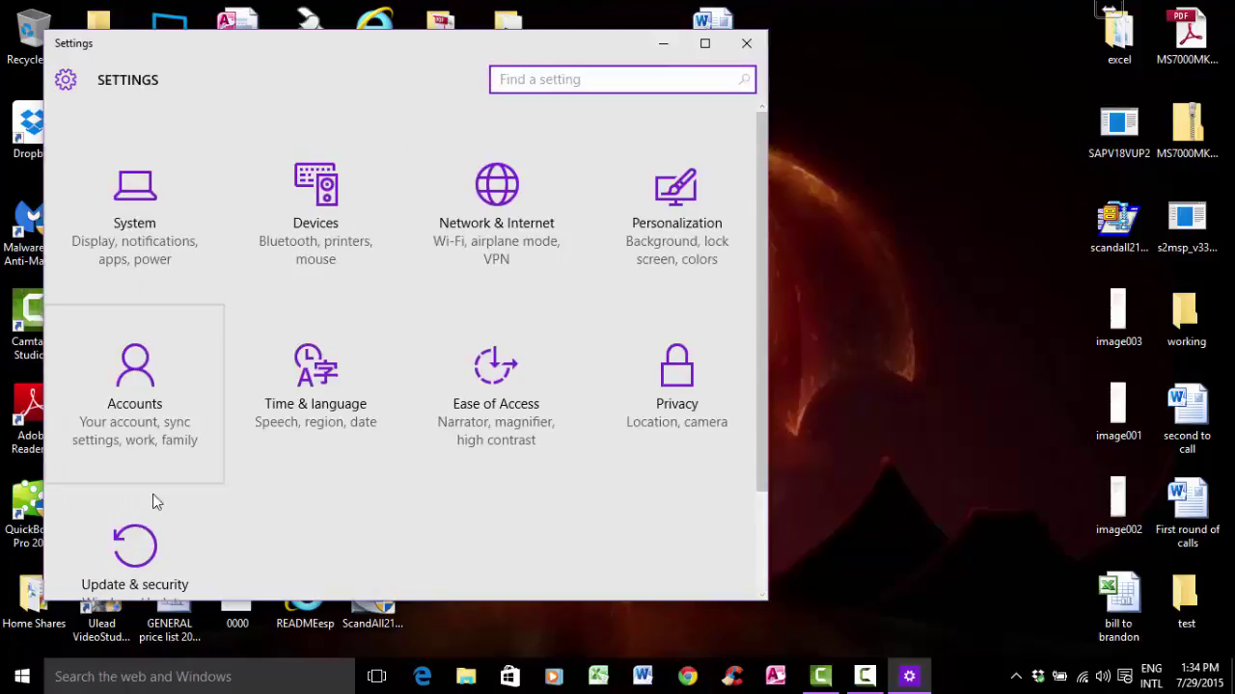
click(195, 518)
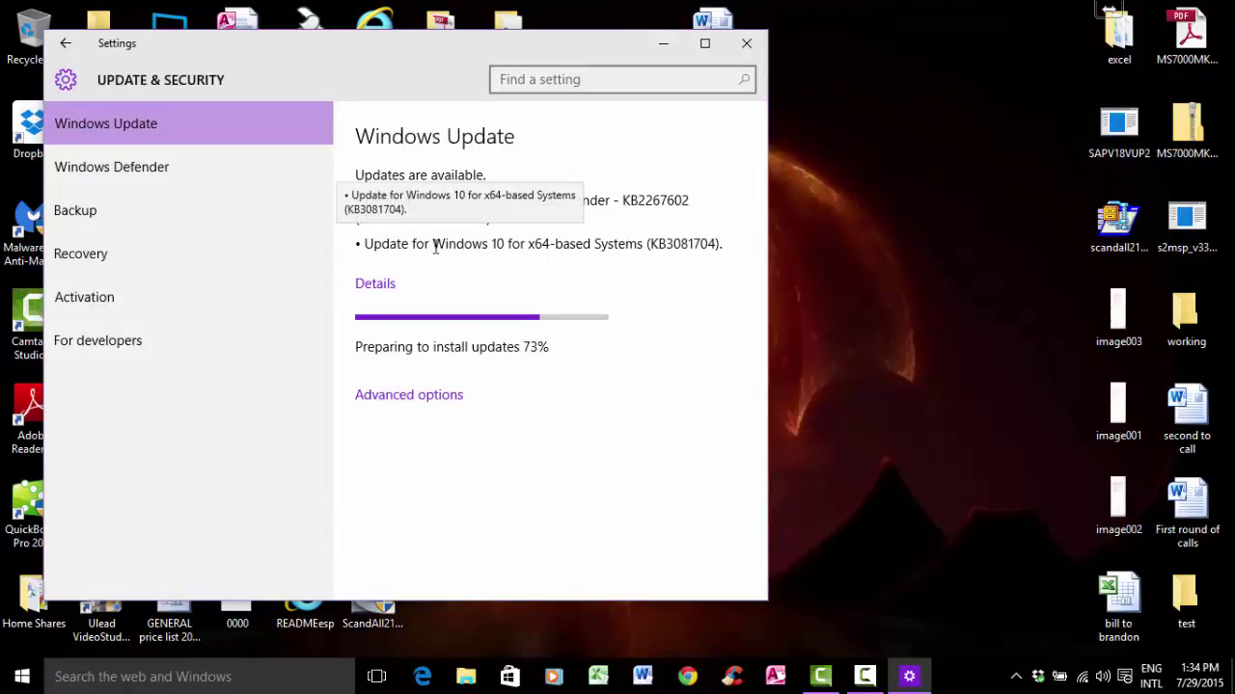
Review the Windows Defender, Activation and Windows Update pages, and return to the Settings home page.
click(139, 169)
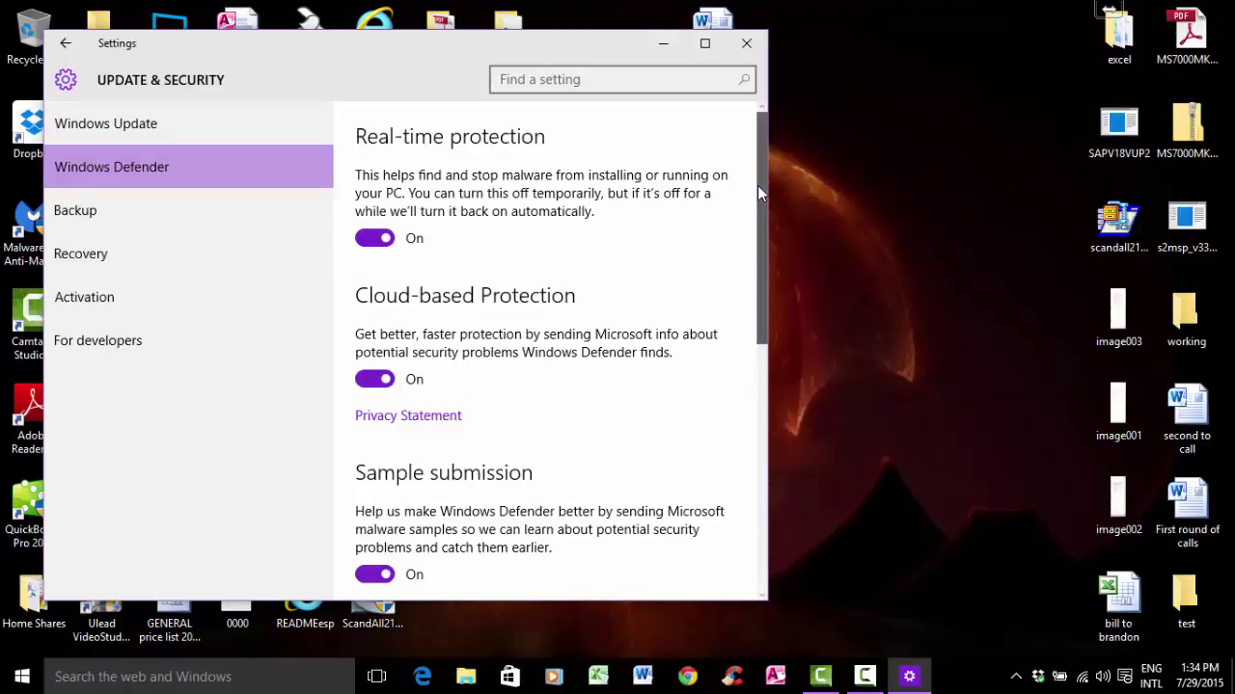
drag(757, 186, 761, 136)
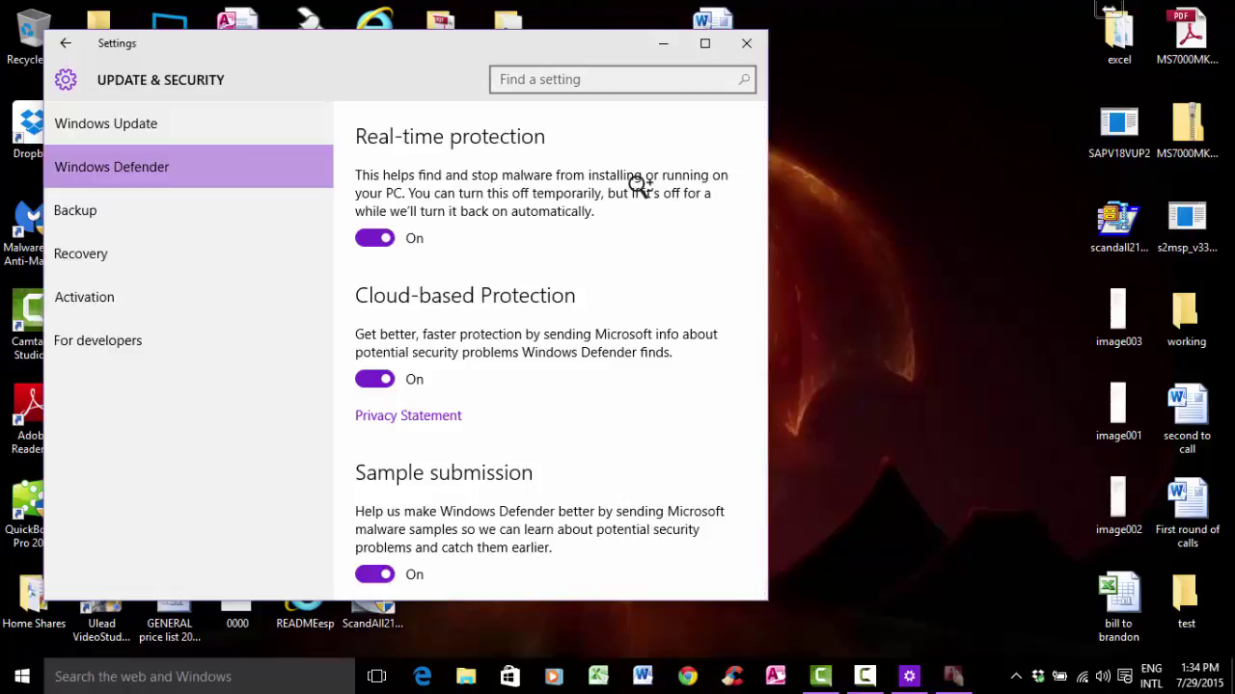
click(100, 305)
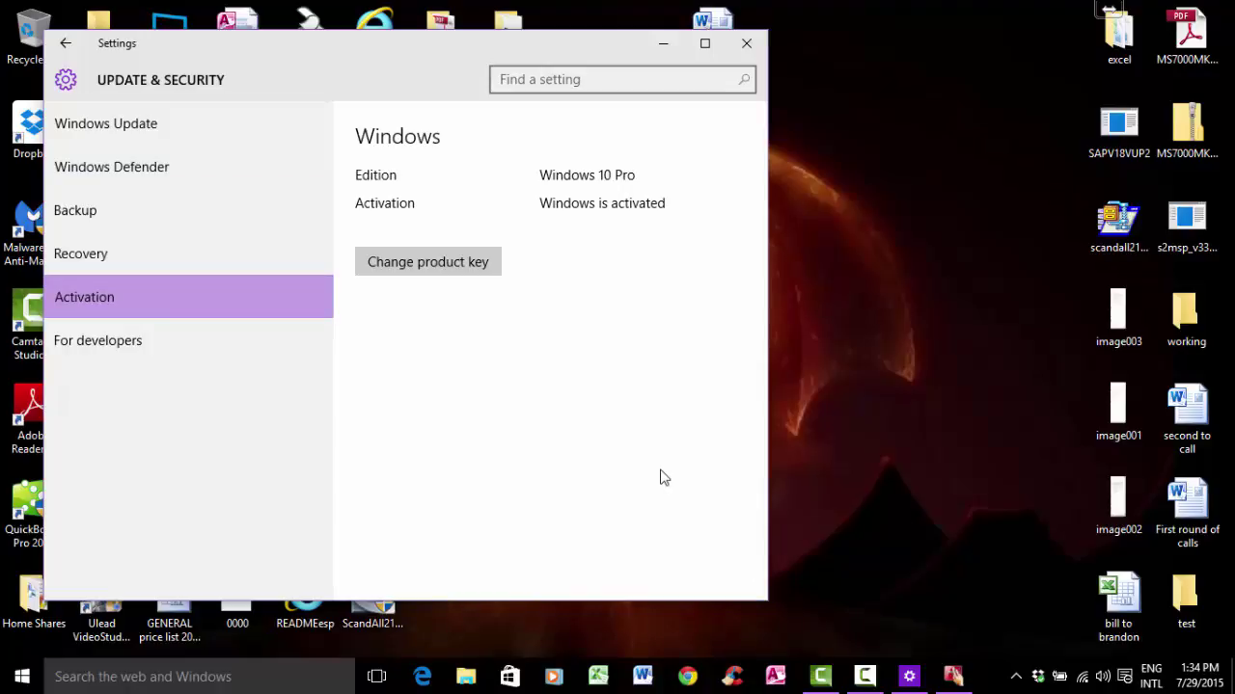
click(172, 134)
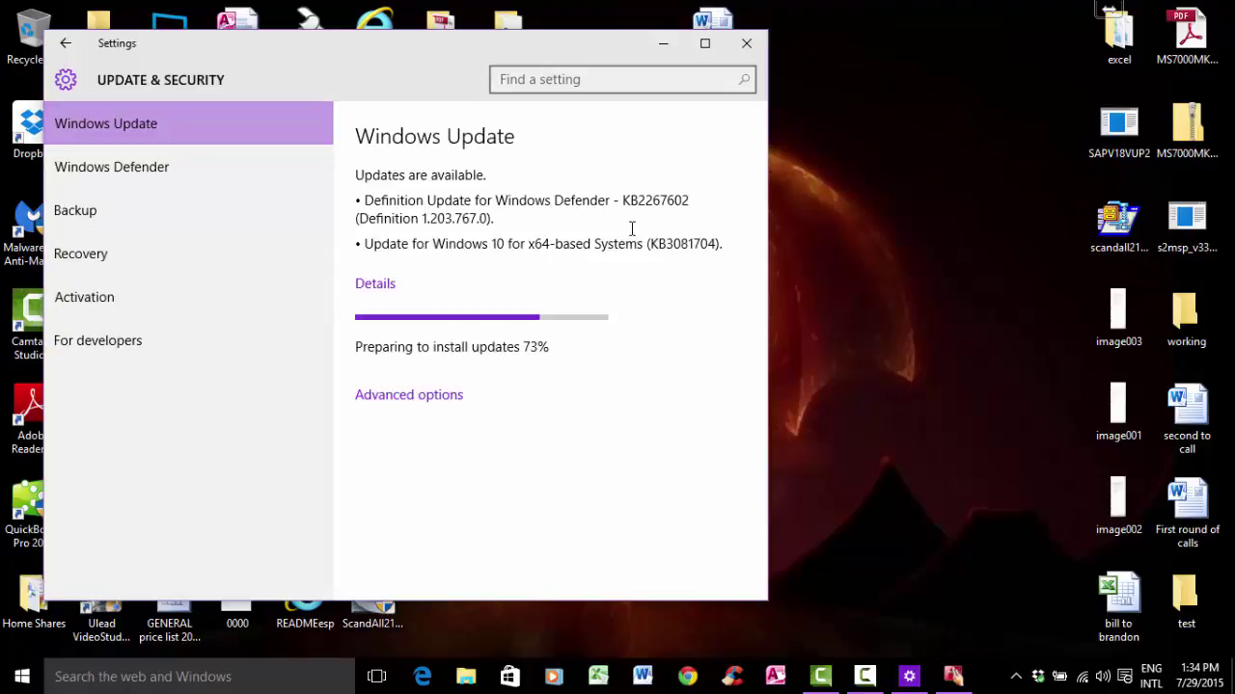
click(65, 43)
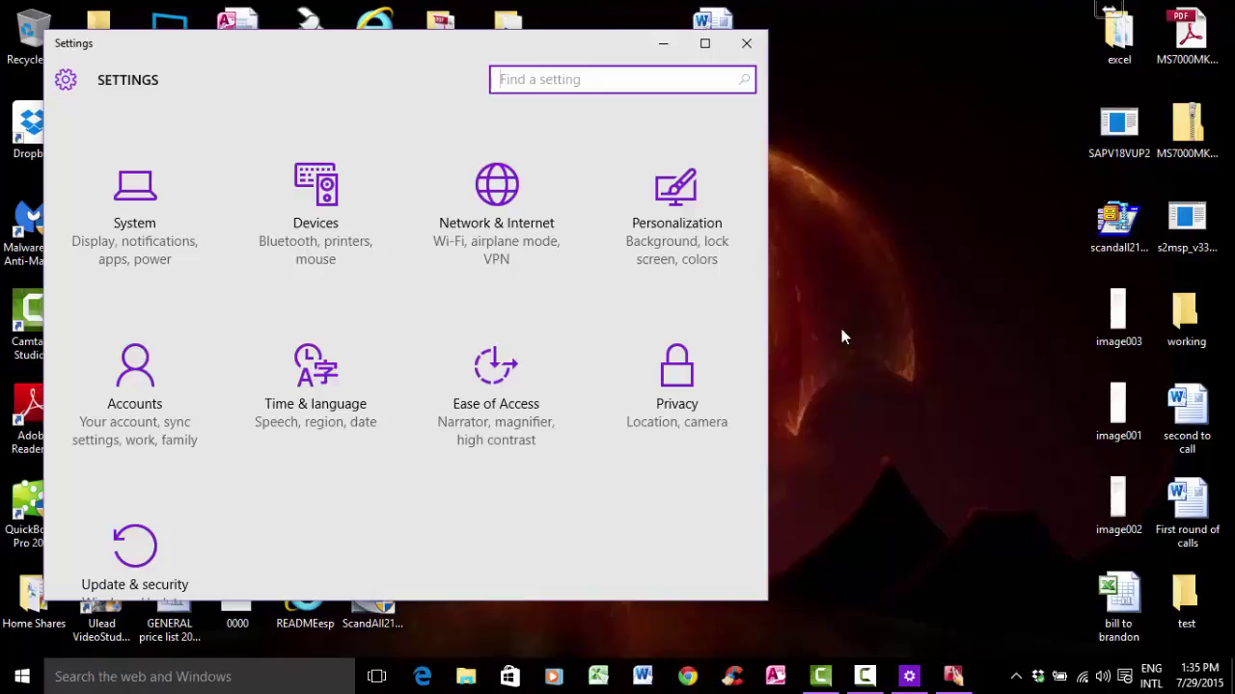
Open the System settings and look through the display options and the Notifications & actions page down to the app notifications.
click(147, 206)
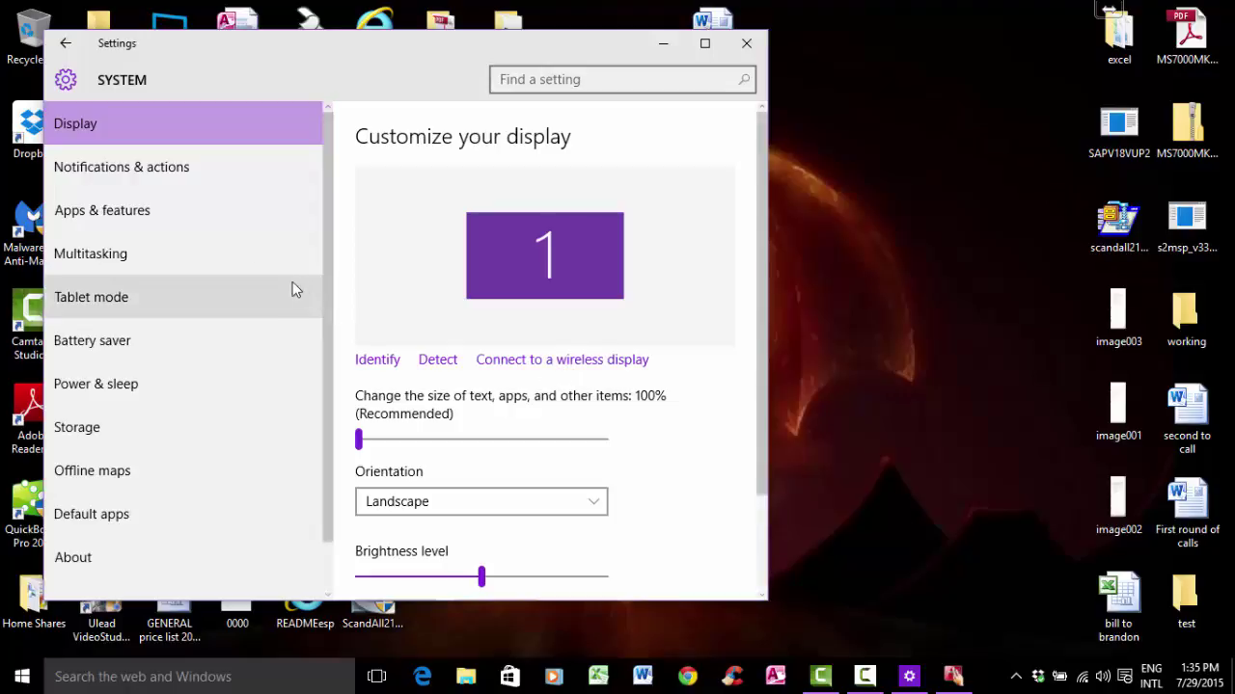
click(180, 169)
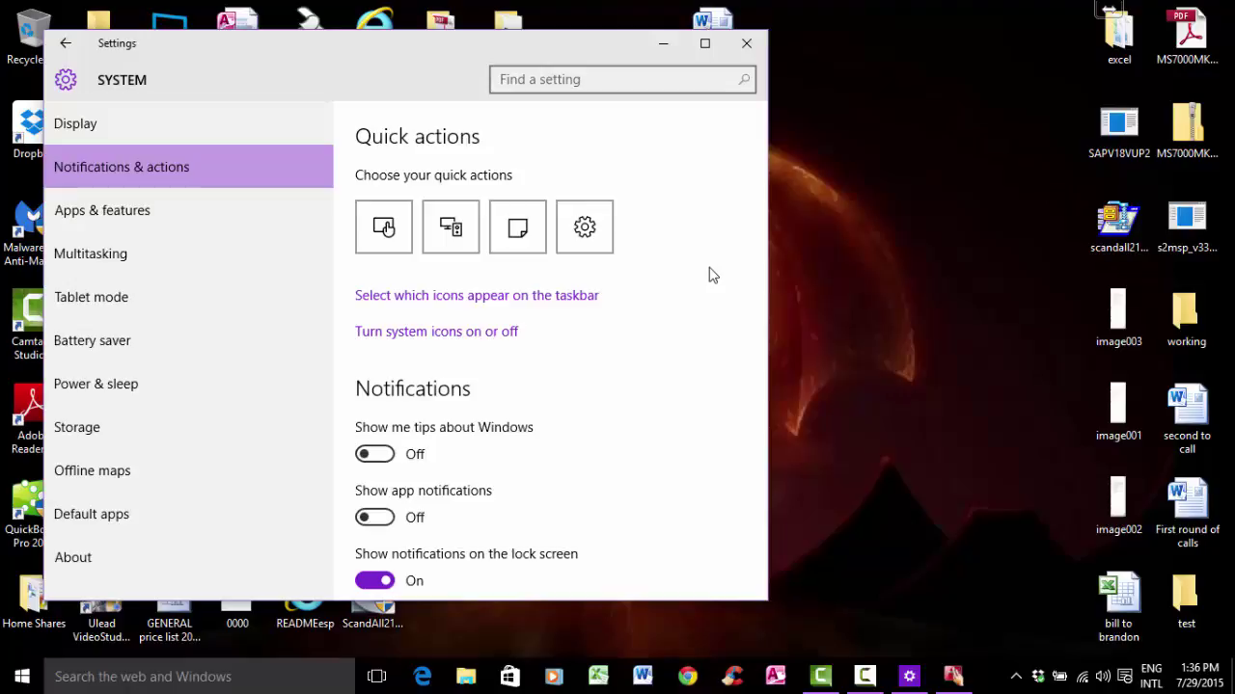
drag(762, 205, 754, 378)
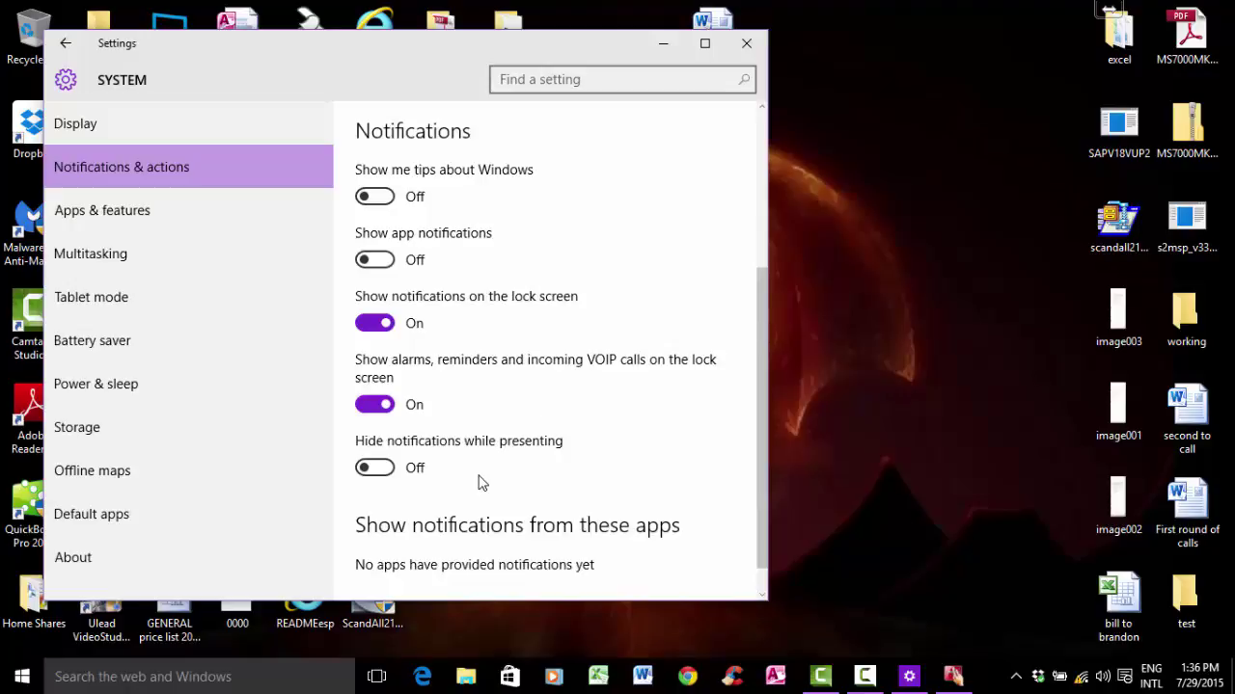
Open the Apps & features page and look at the sorting and drive filter choices for the app list, leaving both as they are.
click(163, 208)
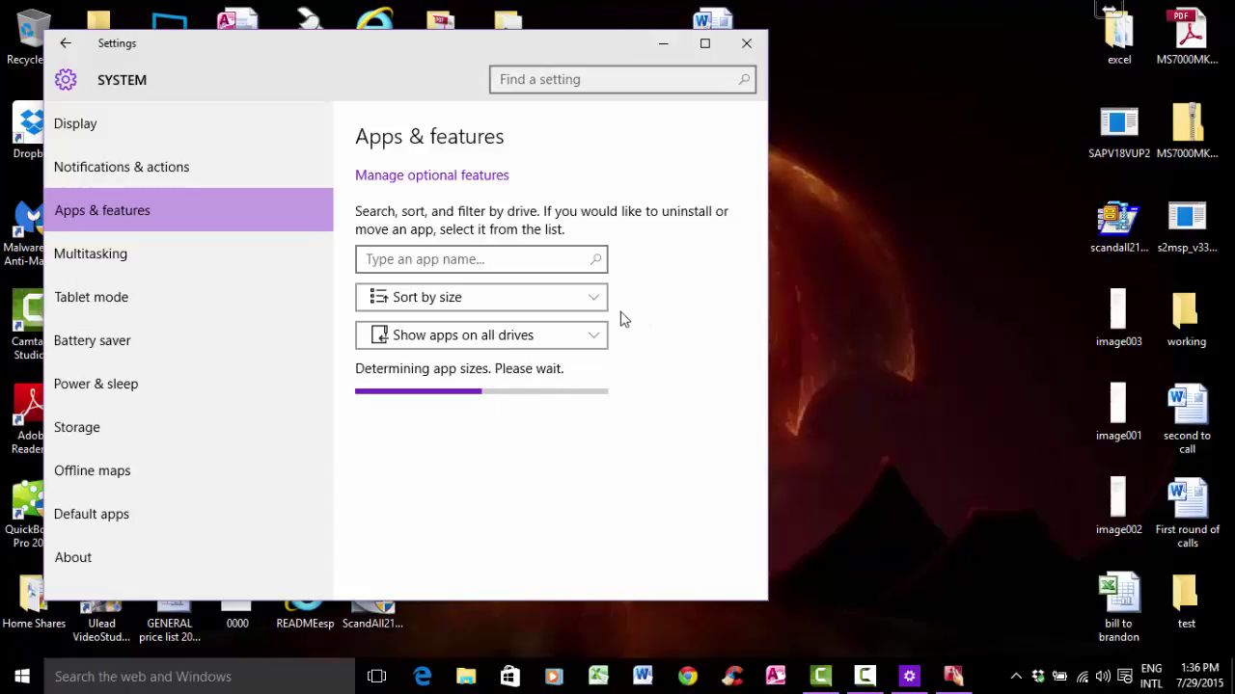
click(589, 299)
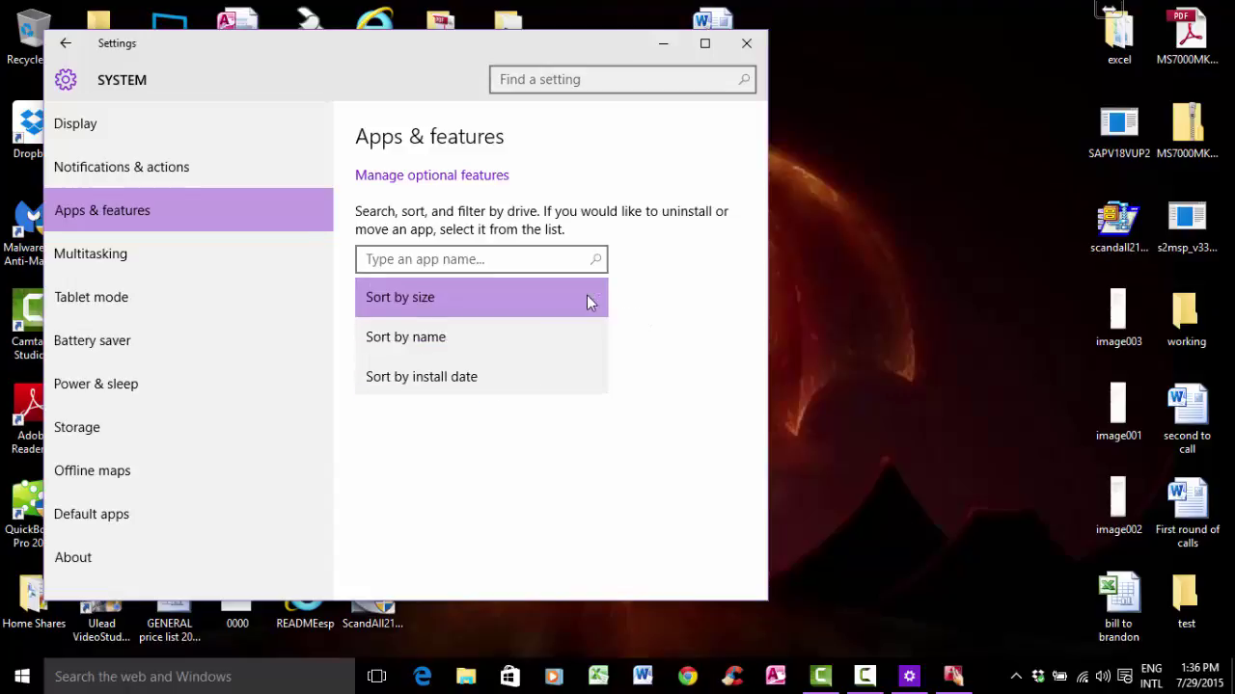
click(708, 361)
click(596, 344)
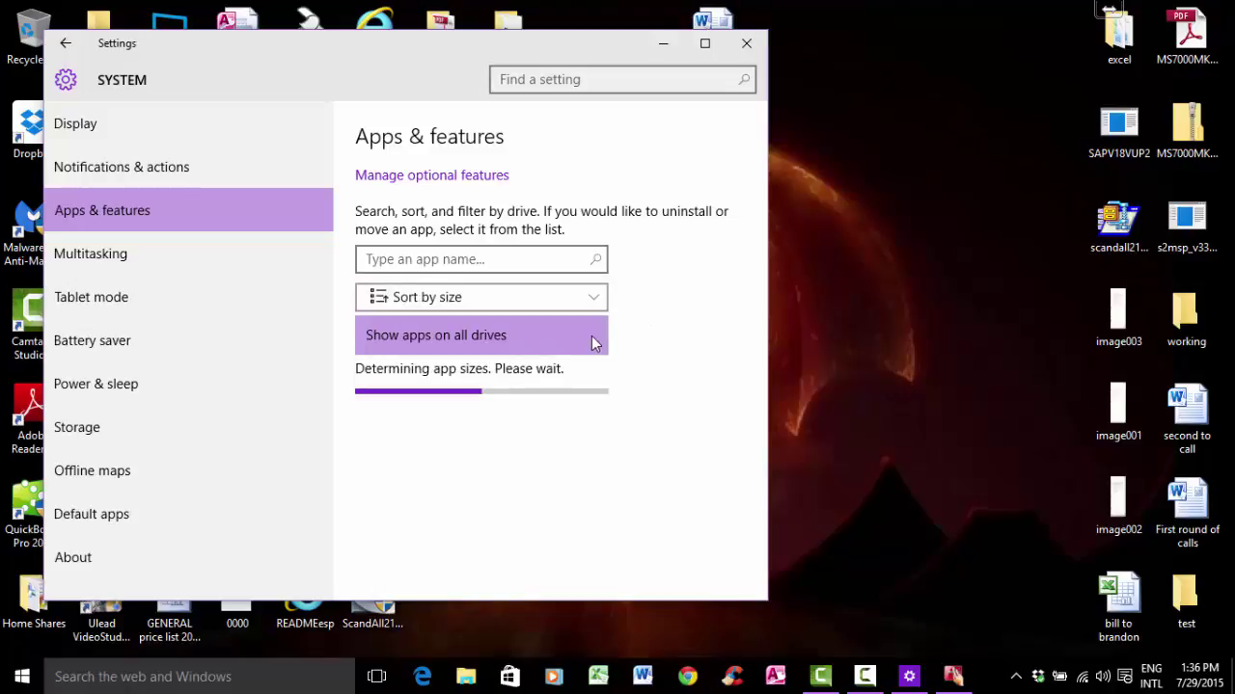
click(668, 356)
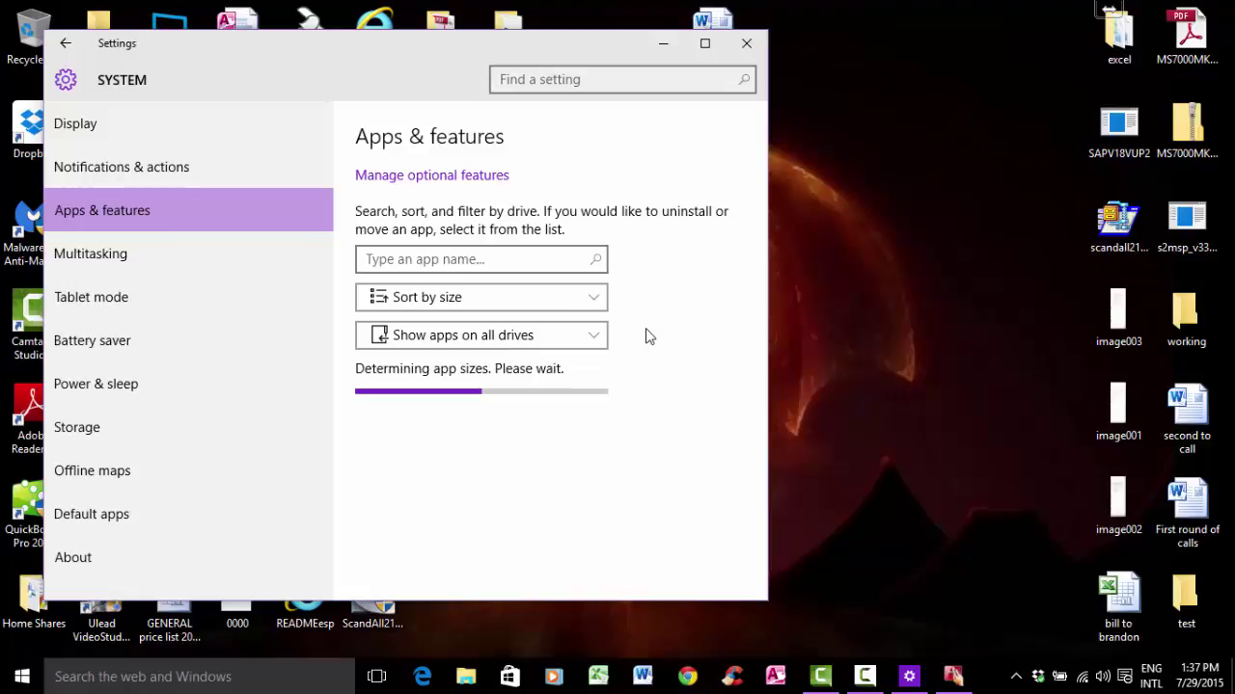
Review the snap and virtual desktop options under Multitasking and the Tablet mode page.
click(177, 253)
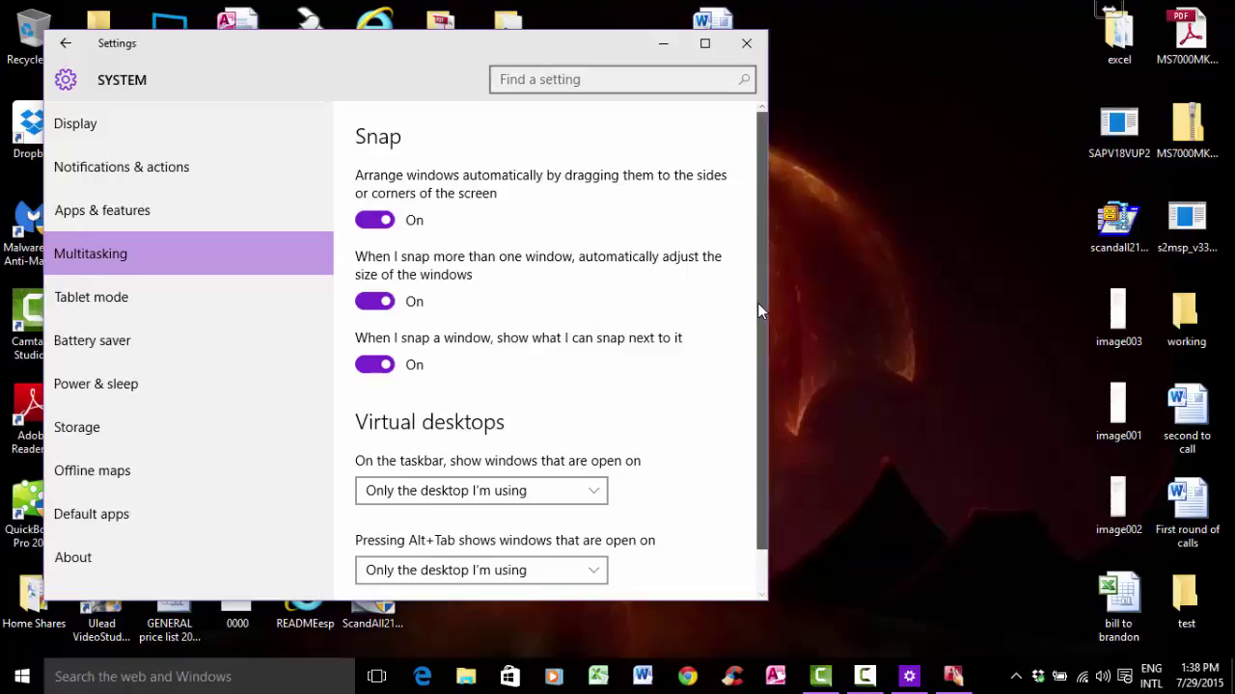
drag(757, 303, 755, 353)
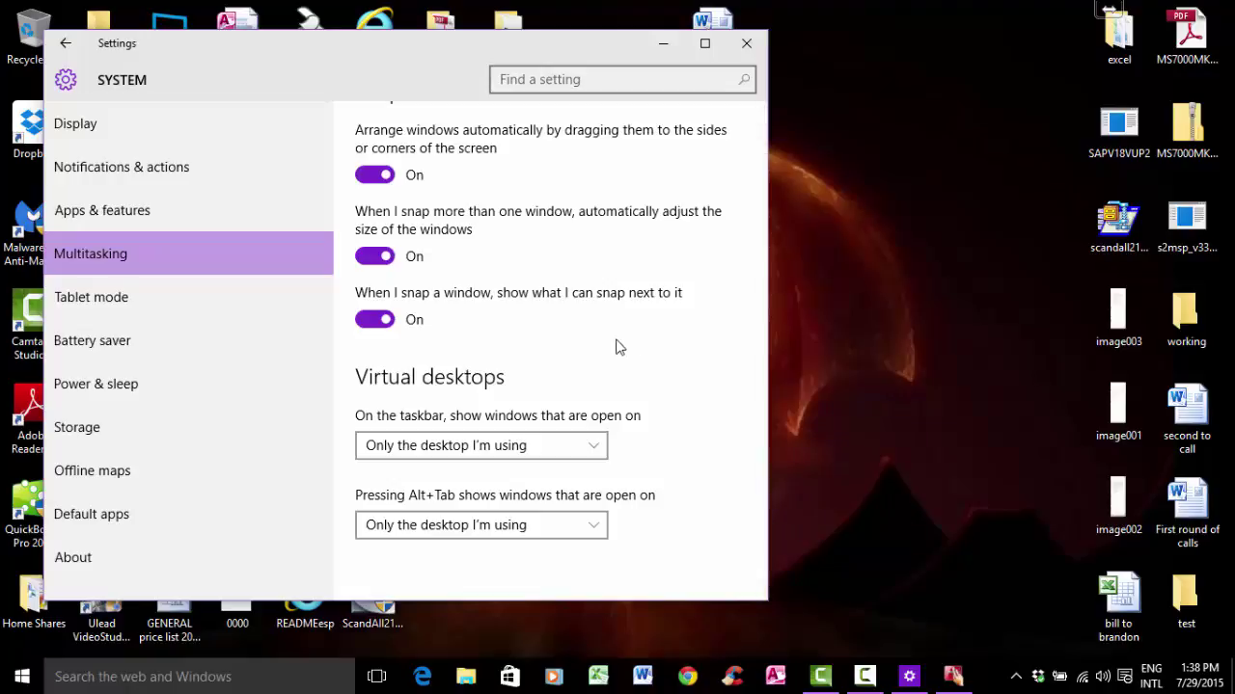
click(99, 300)
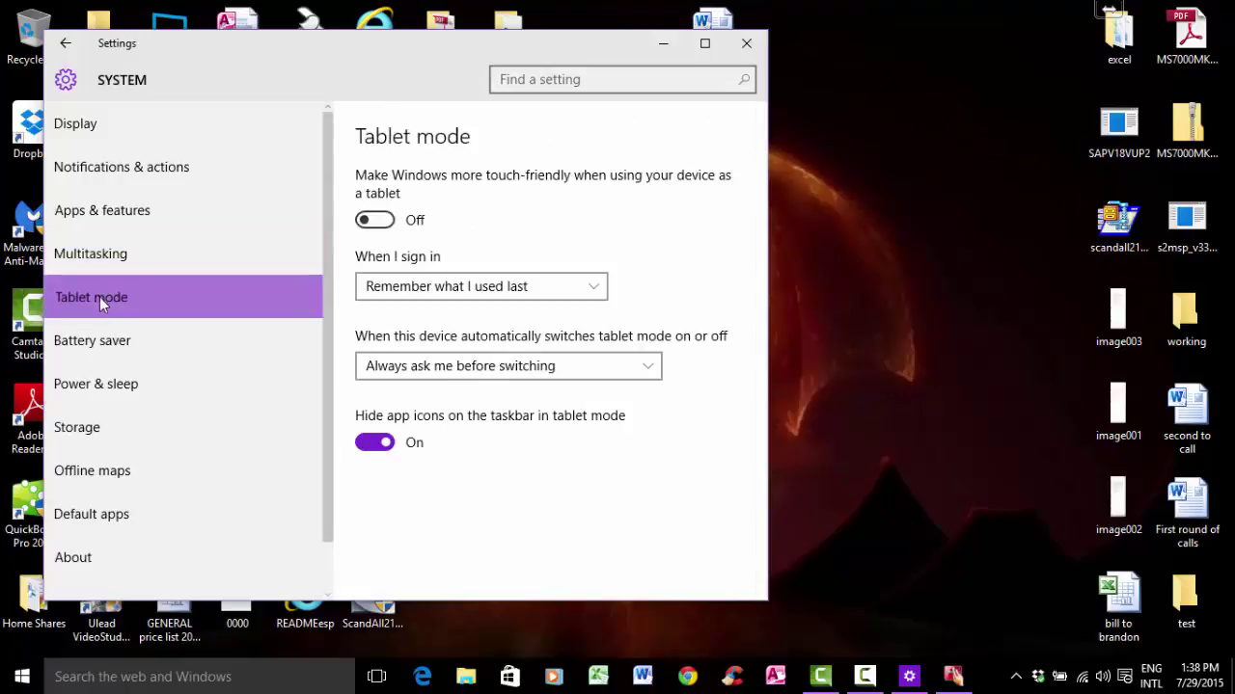
click(175, 343)
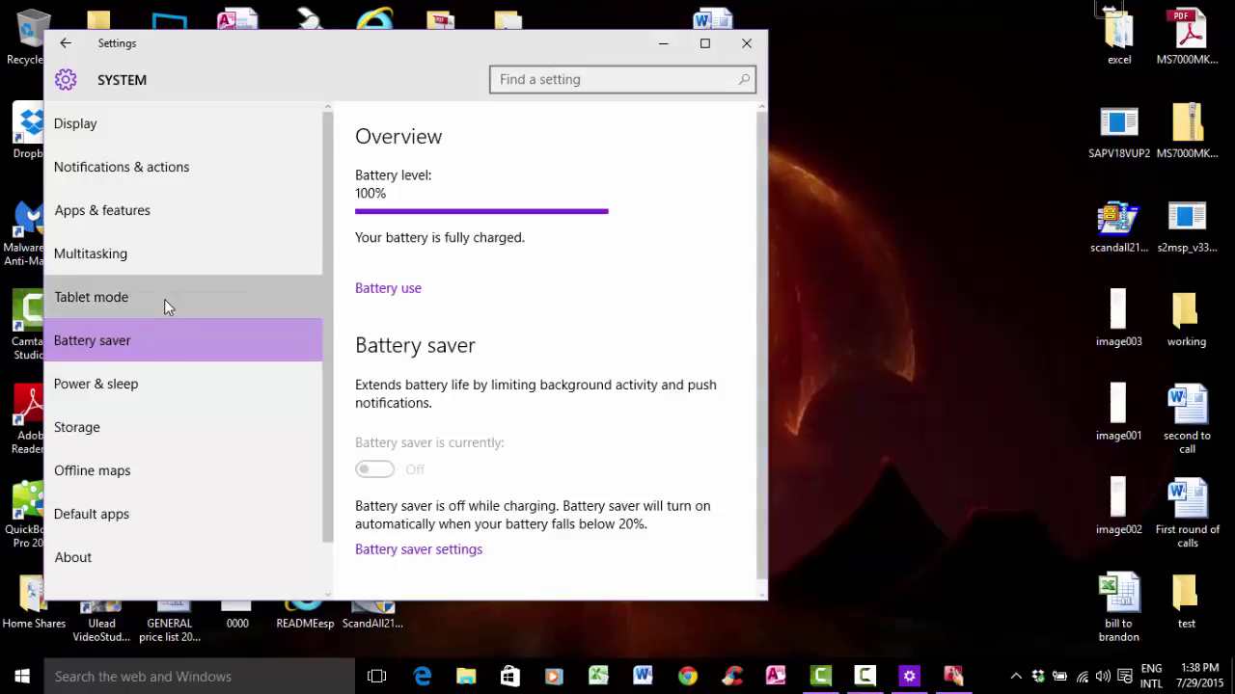
click(164, 300)
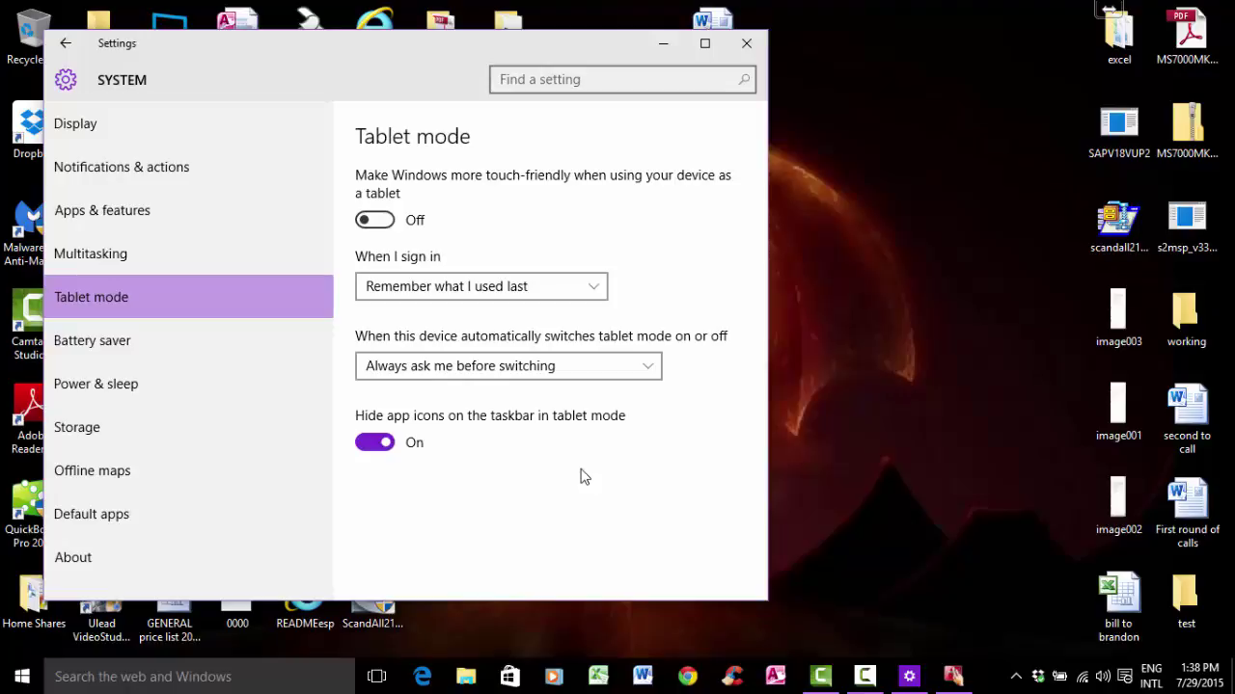
View the Battery saver page and the screen, sleep and related settings under Power & sleep.
click(144, 349)
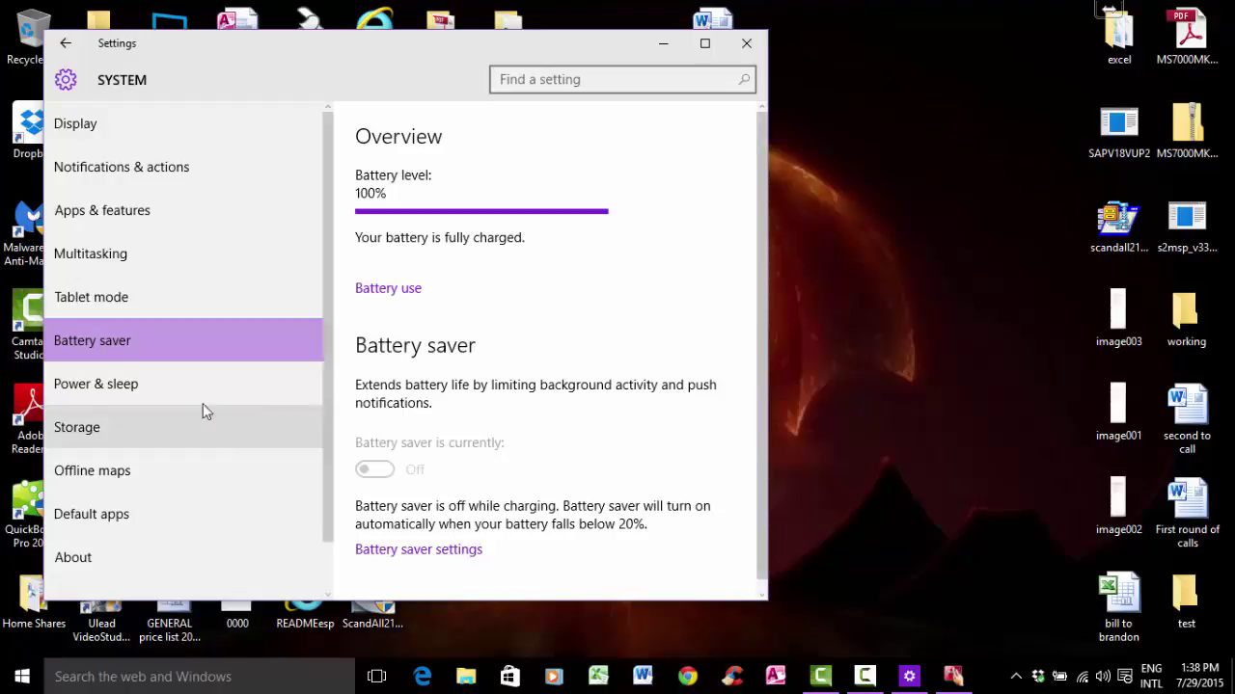
click(187, 384)
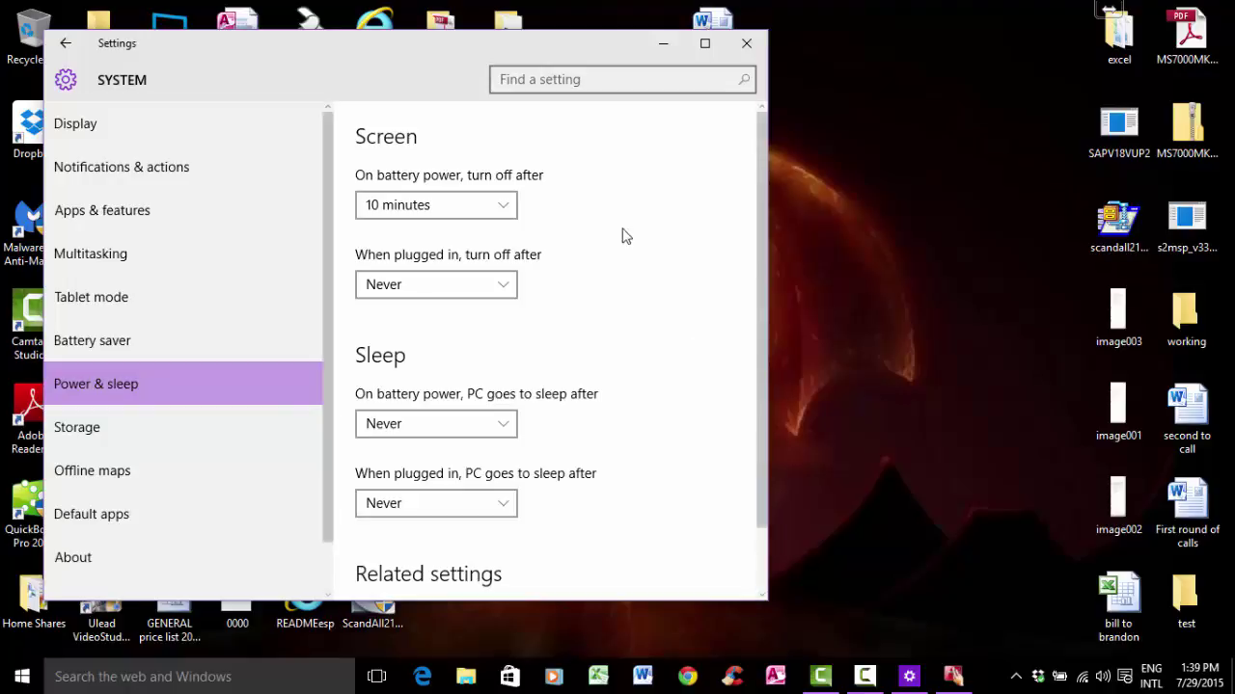
drag(763, 307, 762, 412)
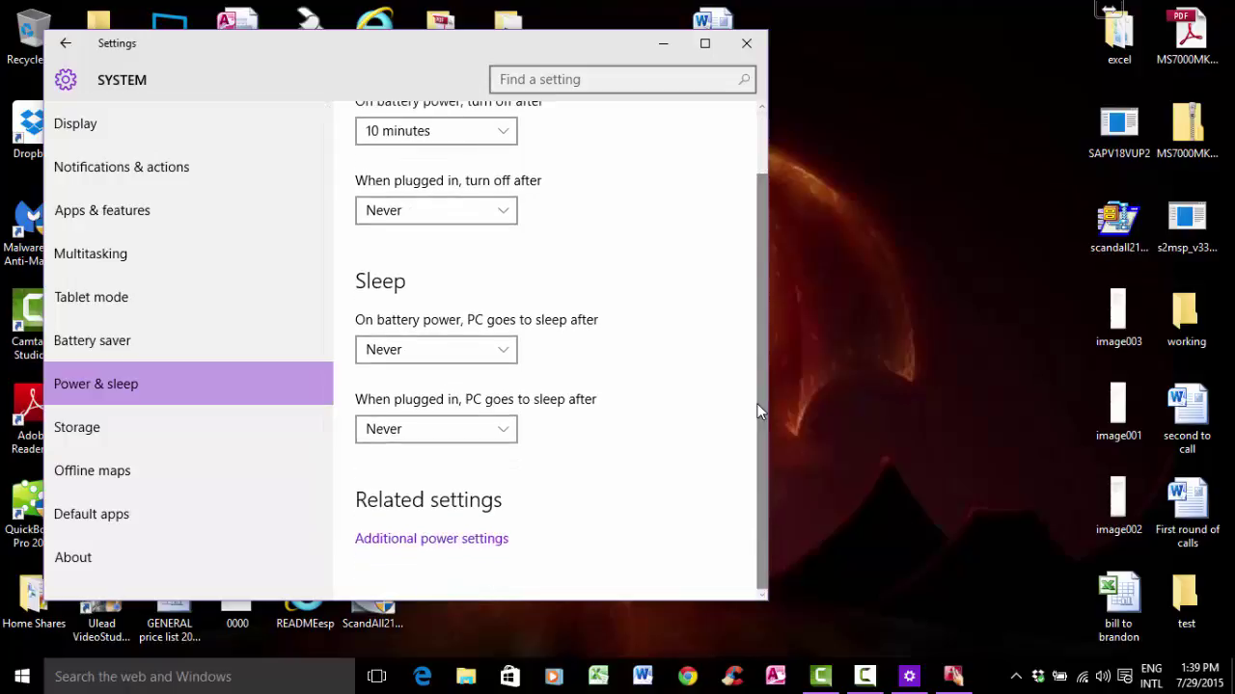
Open the Storage page and examine the drive usage and the default save locations, including the one for new documents.
click(119, 436)
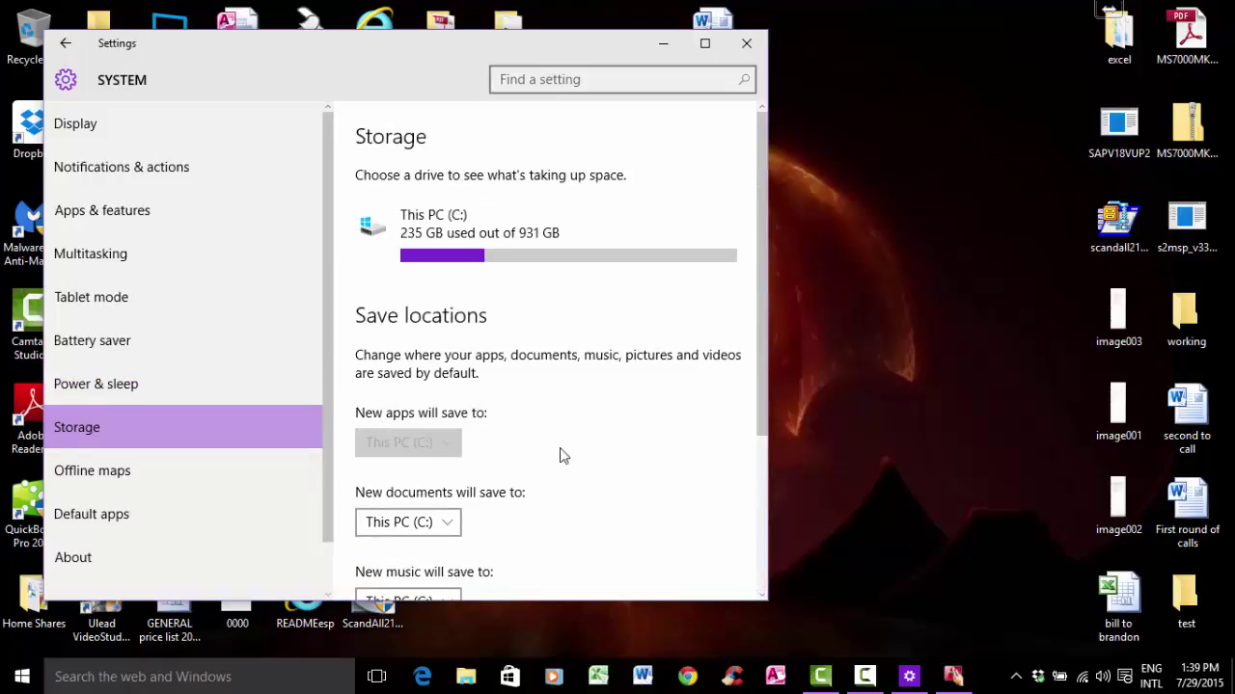
drag(759, 311, 711, 454)
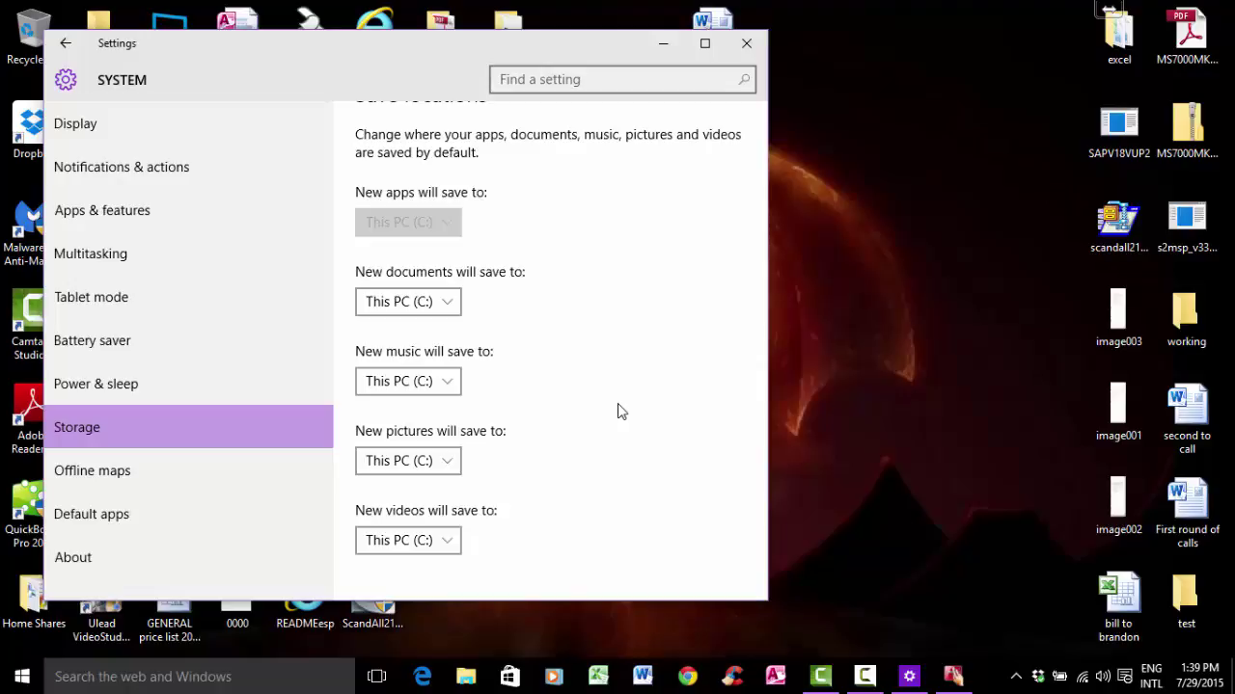
click(450, 303)
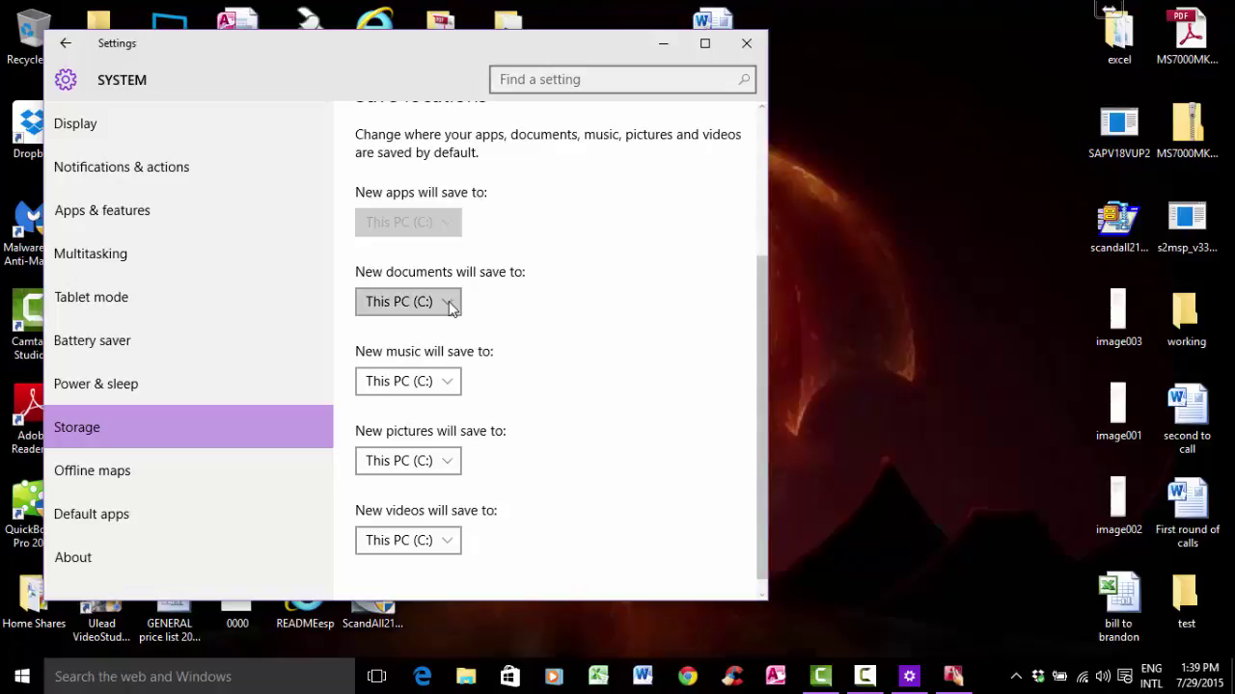
click(494, 319)
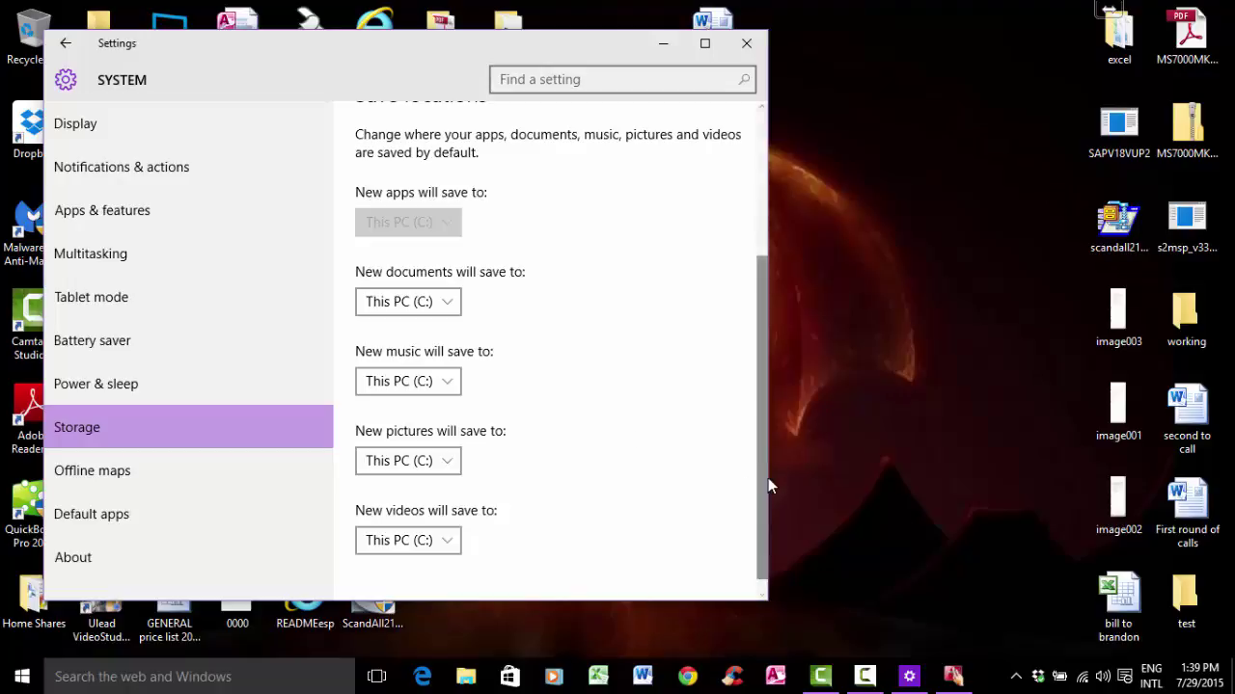
drag(761, 465, 759, 374)
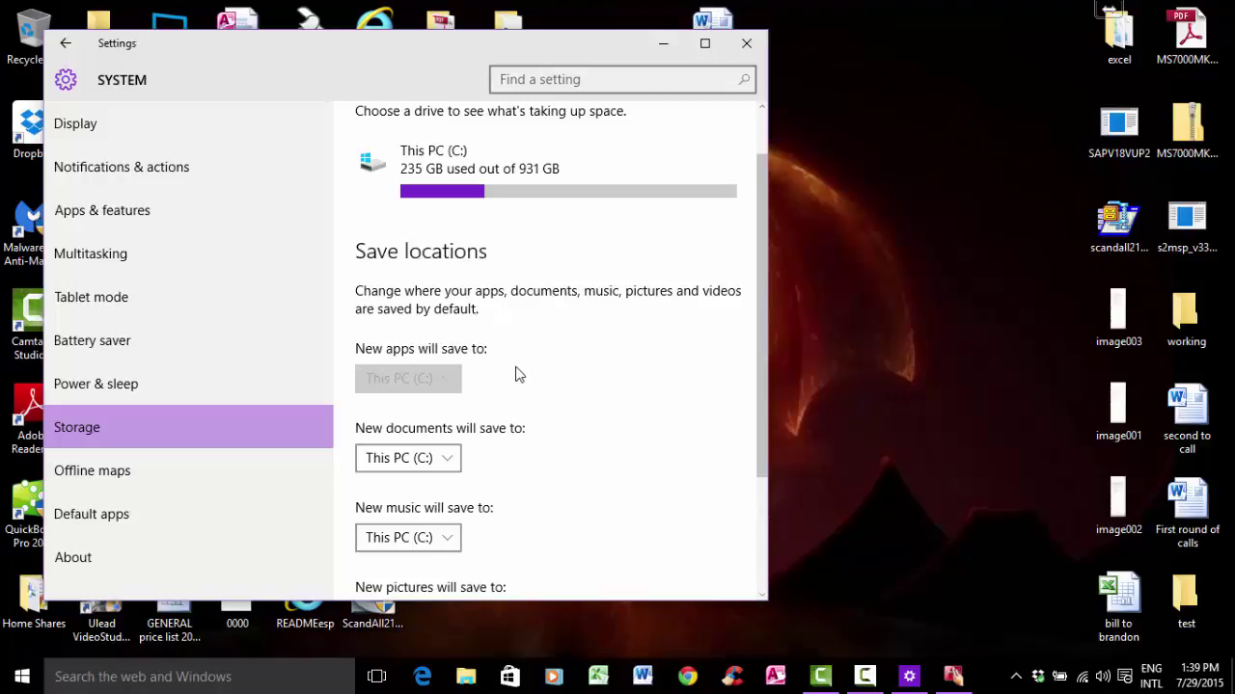
Look through the Offline maps page, covering map downloads, metered connections and map updates.
click(119, 478)
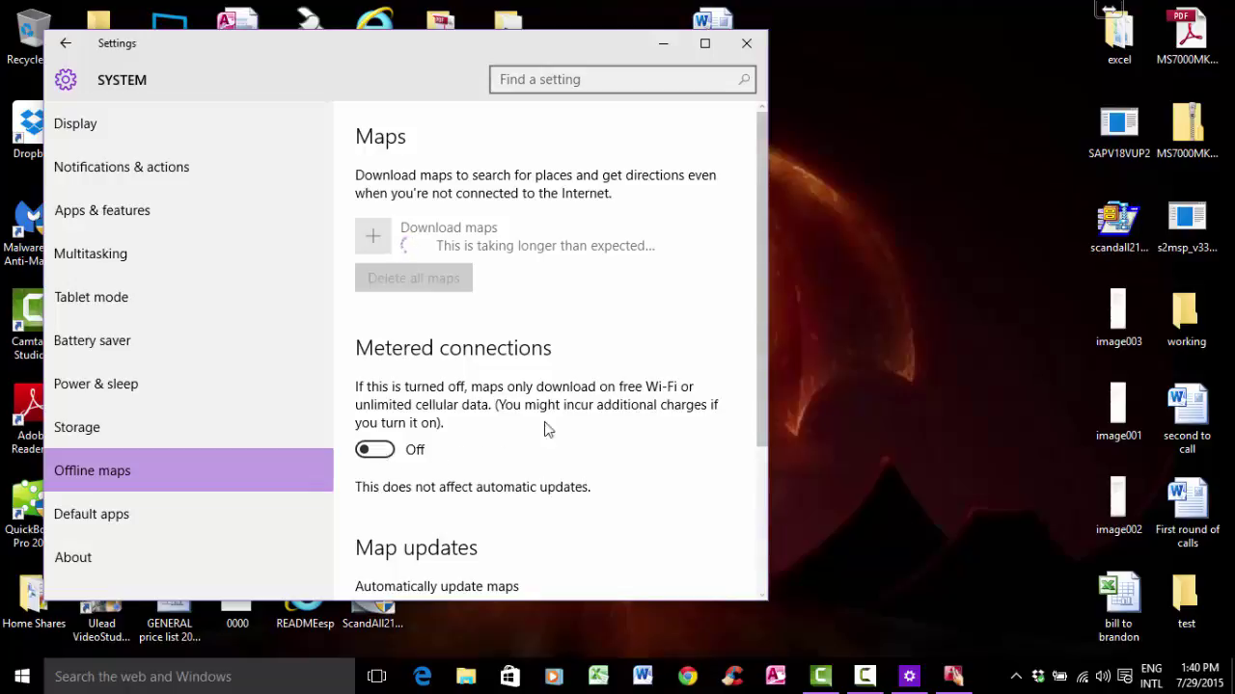
drag(765, 384, 766, 470)
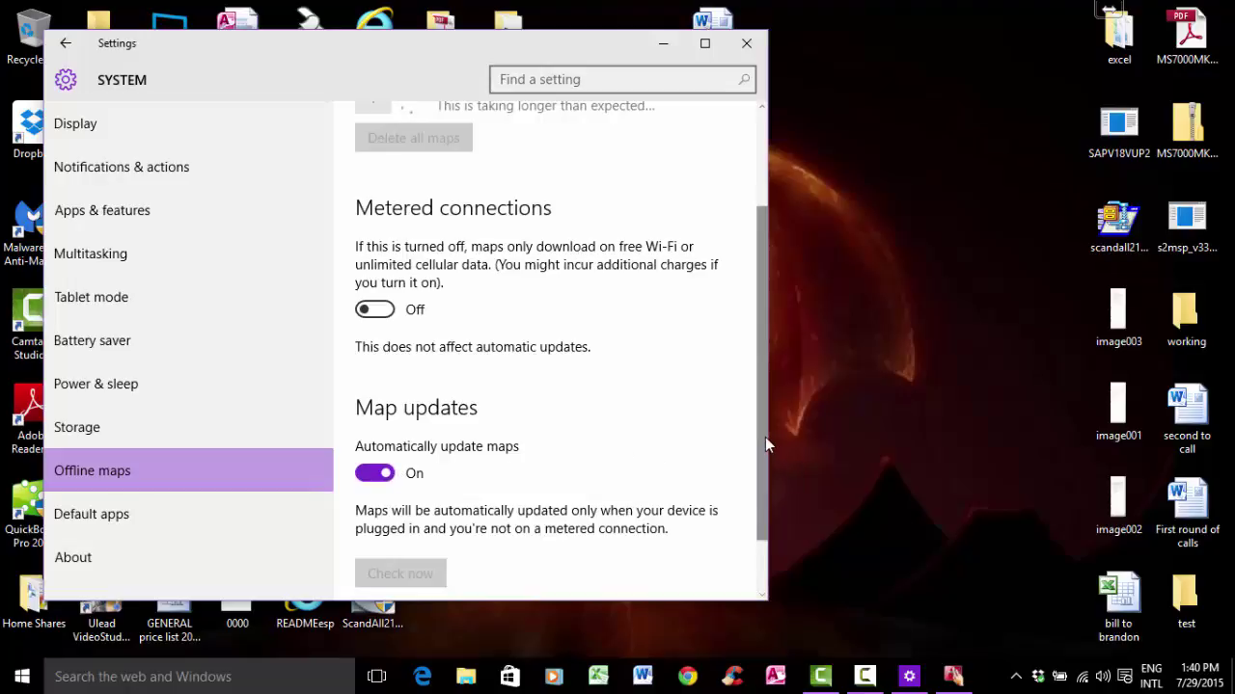
drag(766, 439, 753, 310)
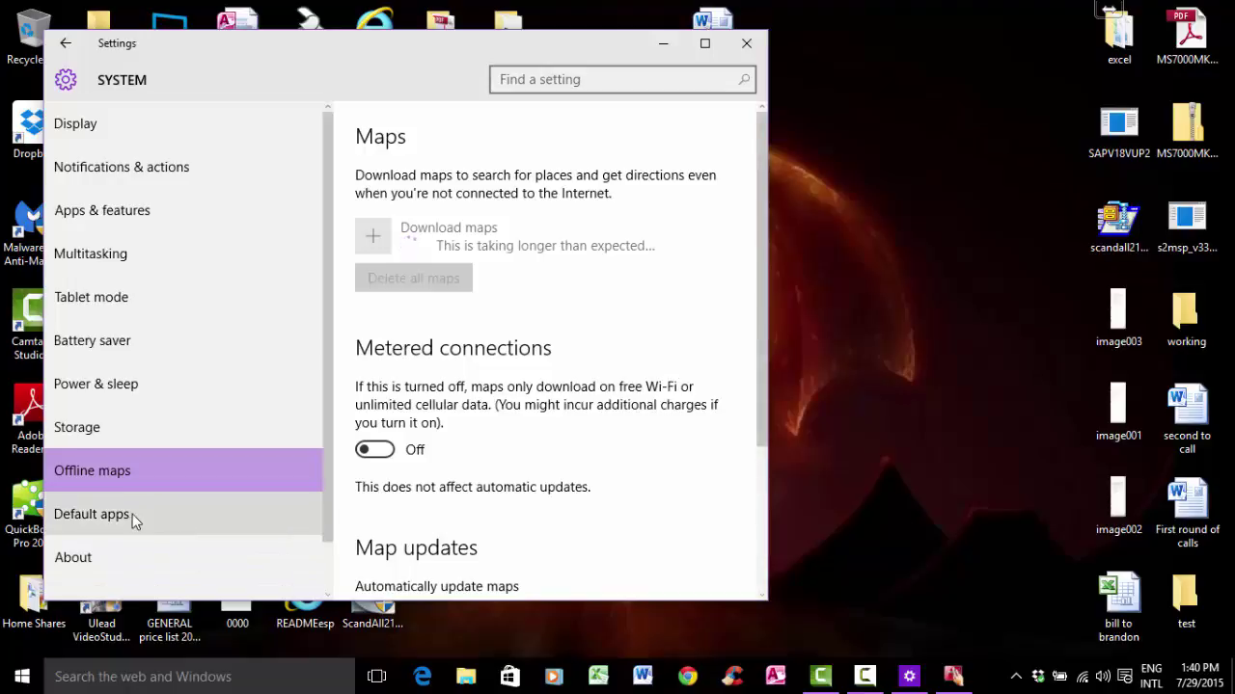
Open the Default apps page and review the default programs down to the links for file type, protocol and app defaults.
click(320, 518)
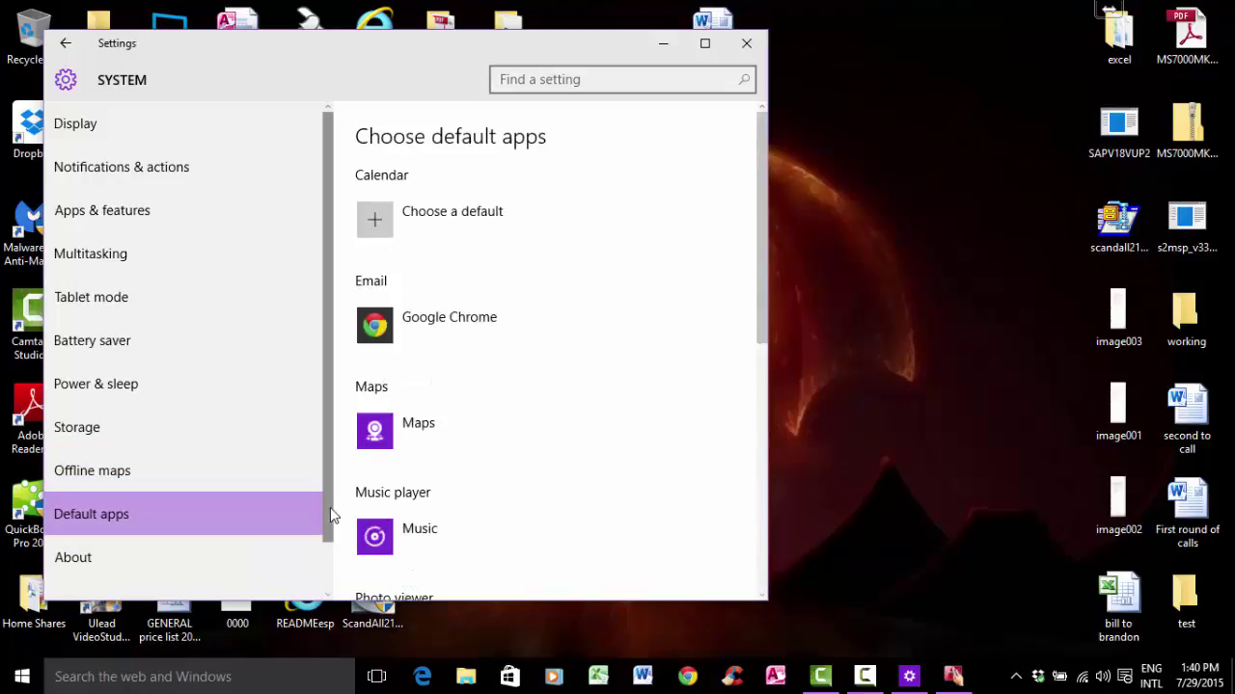
drag(324, 493, 322, 564)
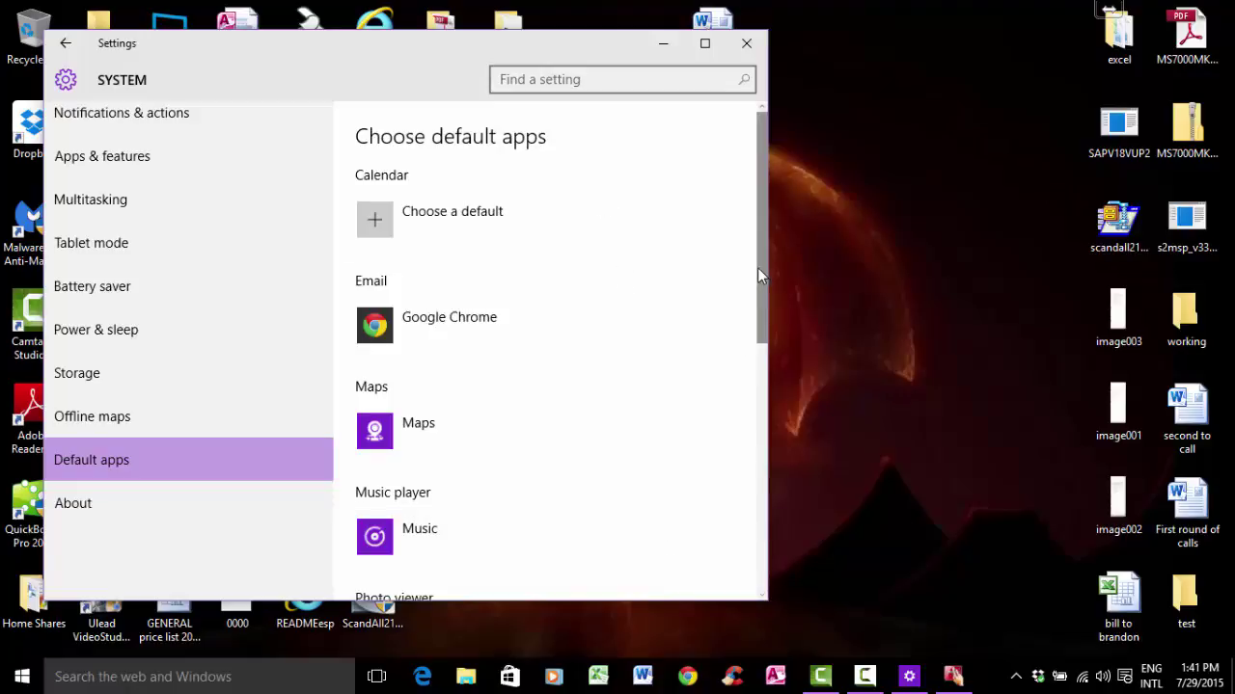
drag(762, 275, 760, 419)
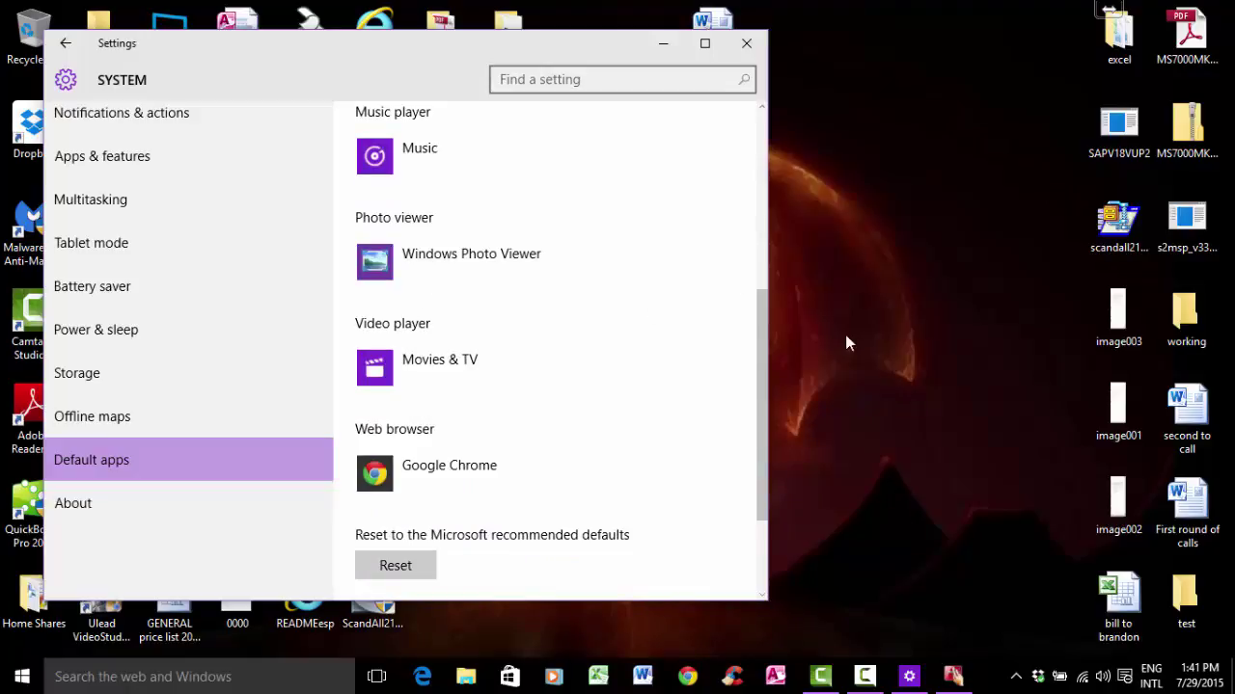
mouse_move(762, 347)
mouse_down()
mouse_move(772, 428)
mouse_move(757, 343)
mouse_up()
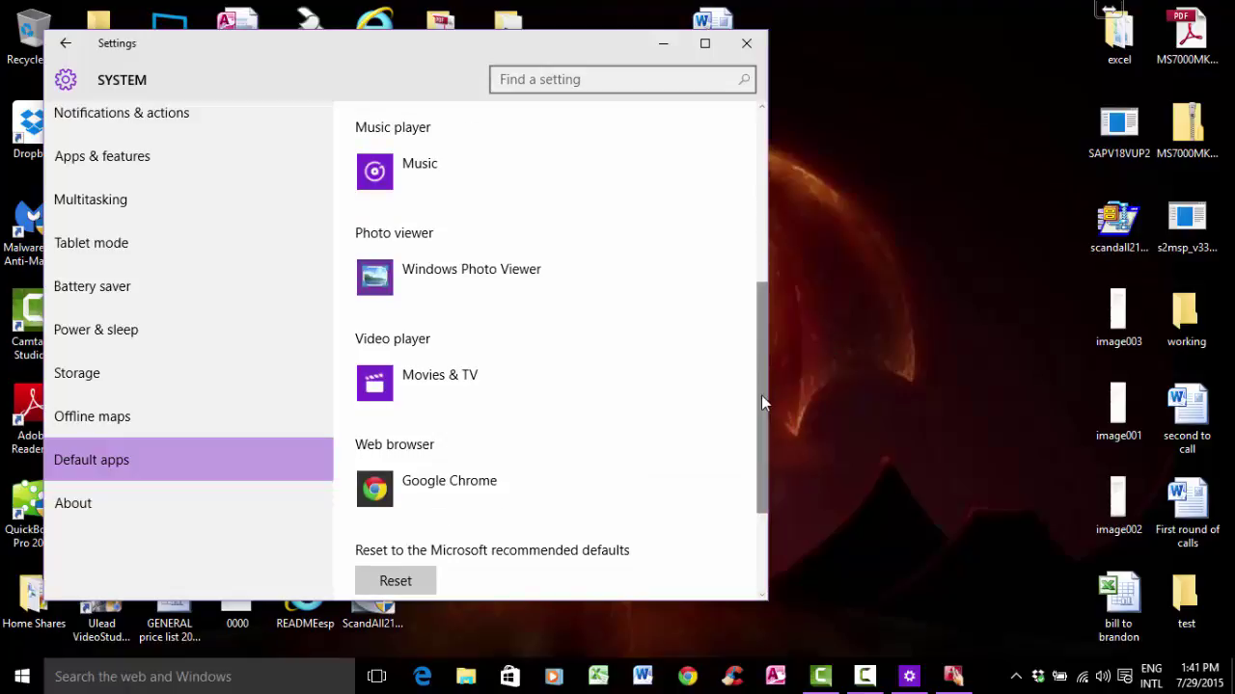
drag(761, 403, 757, 359)
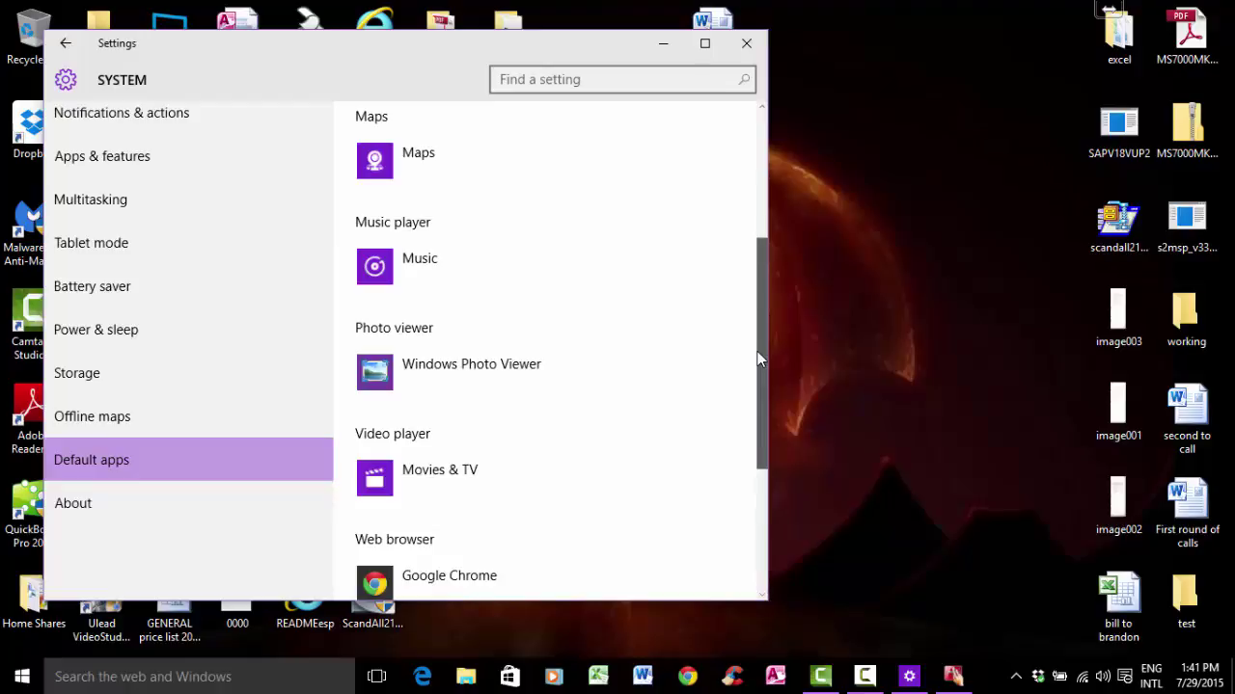
drag(757, 351, 769, 487)
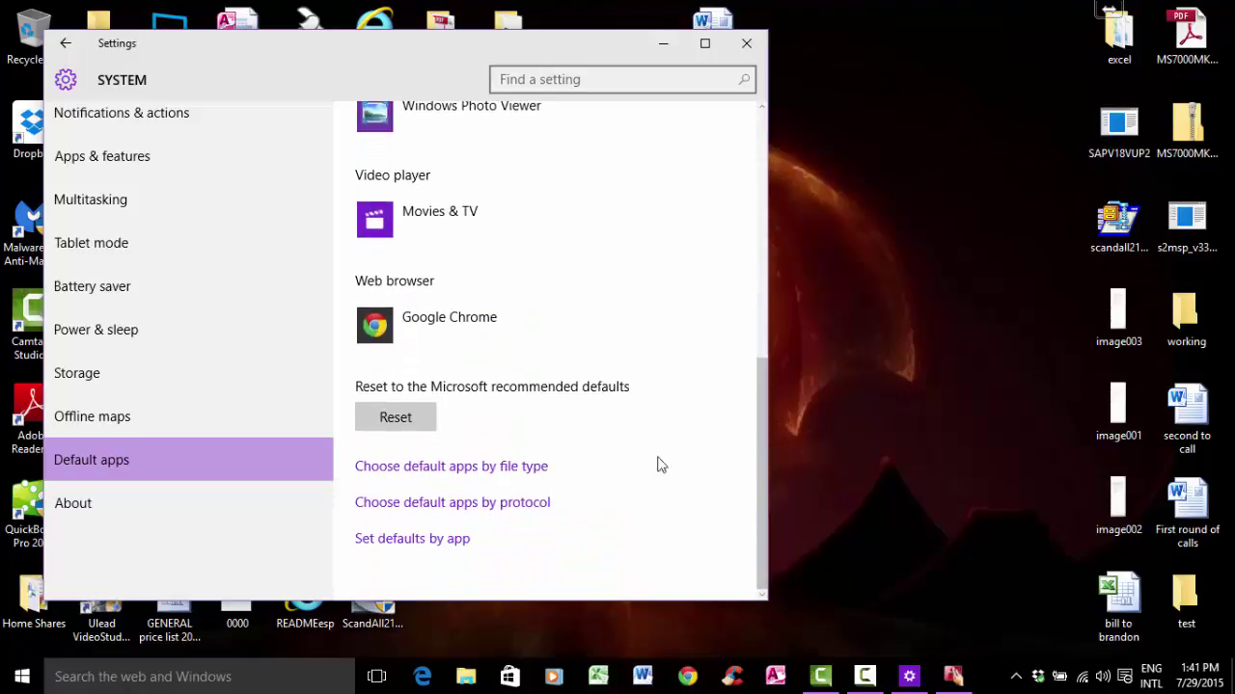
Read the PC details, support information and related settings on the About page, and return to the Settings home page.
click(102, 505)
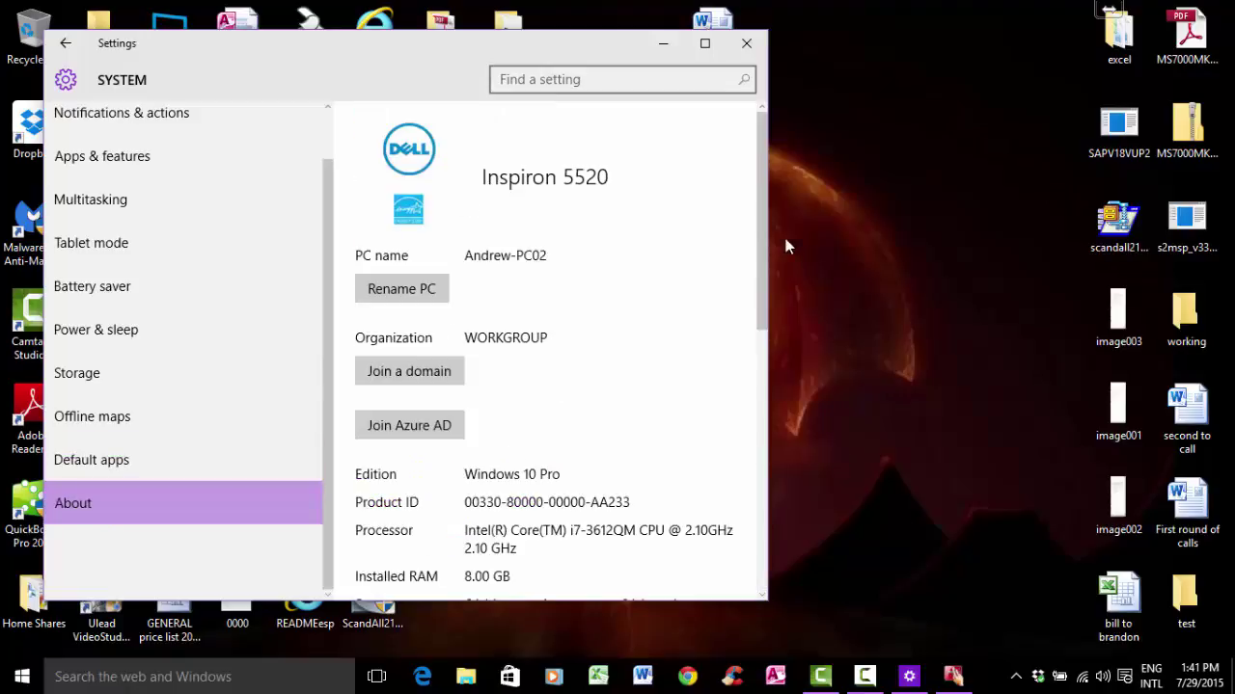
drag(763, 195, 762, 338)
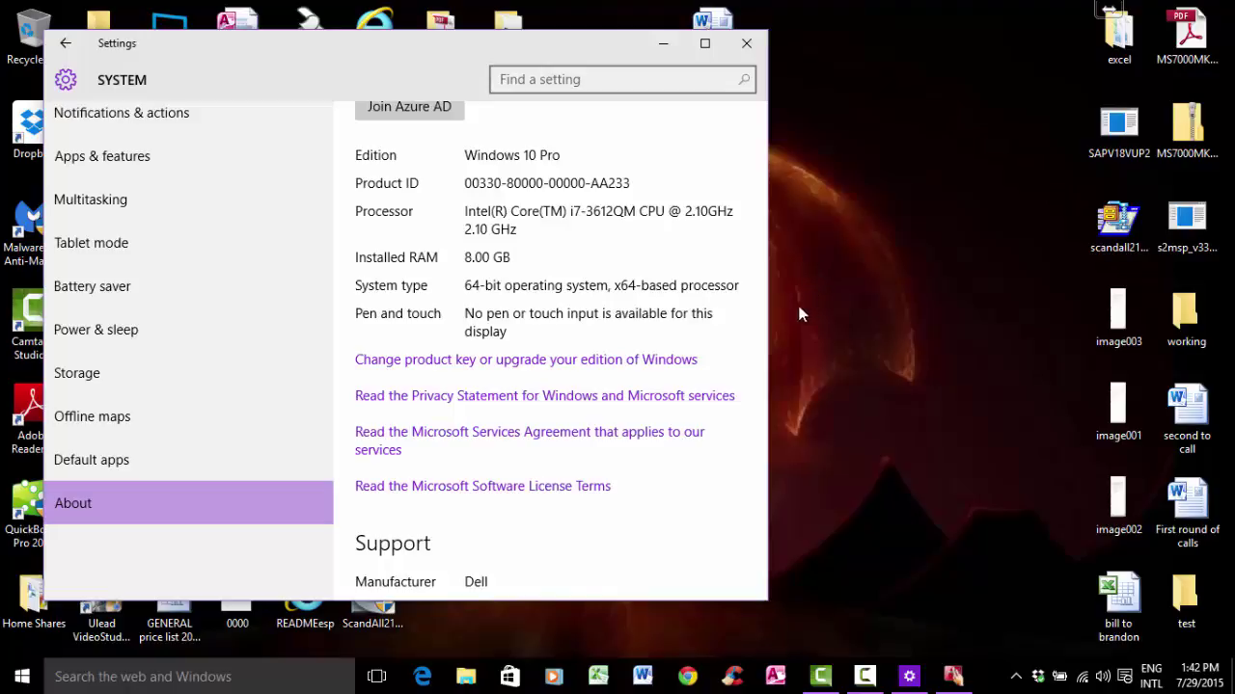
drag(758, 316, 768, 456)
click(951, 422)
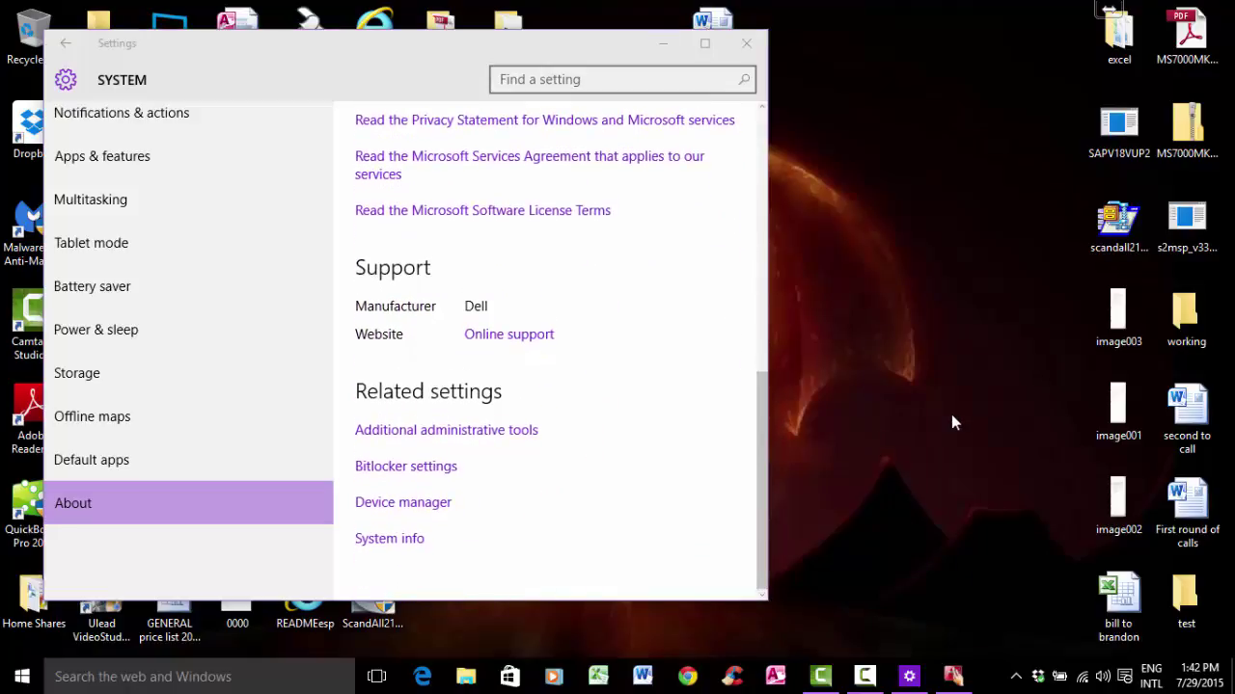
click(63, 46)
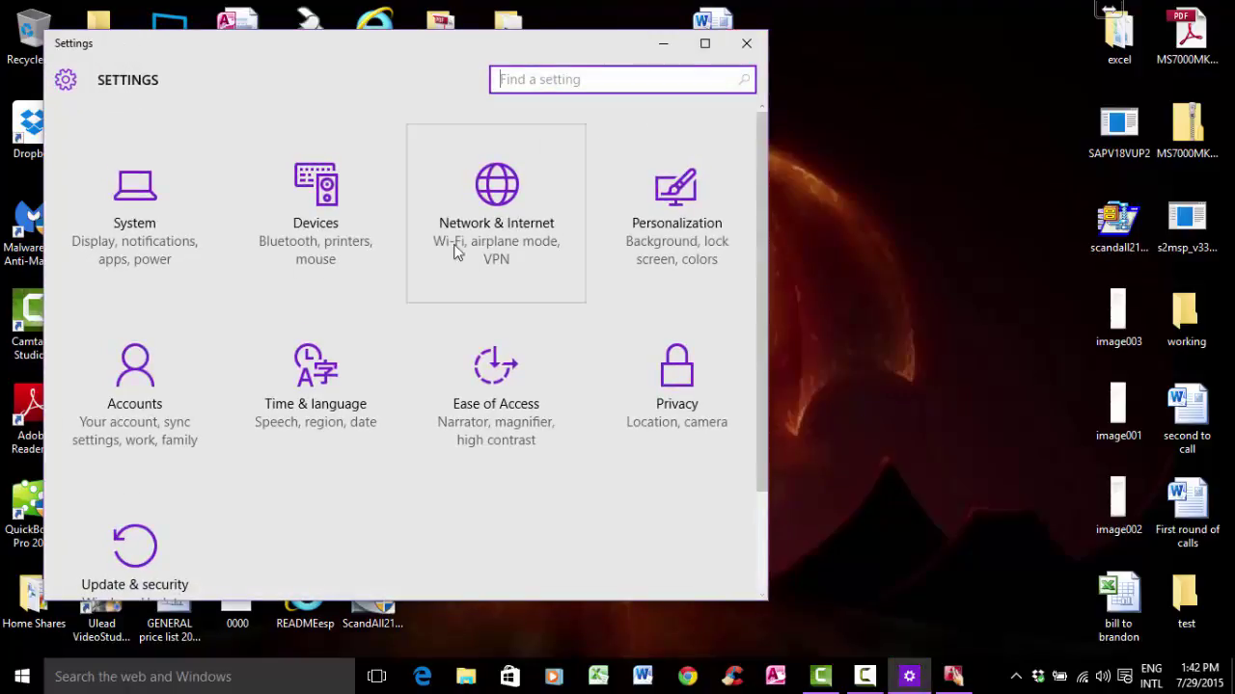
Open the Personalization settings, look through the Background picture and fit options, and bring up the Colors page.
click(677, 232)
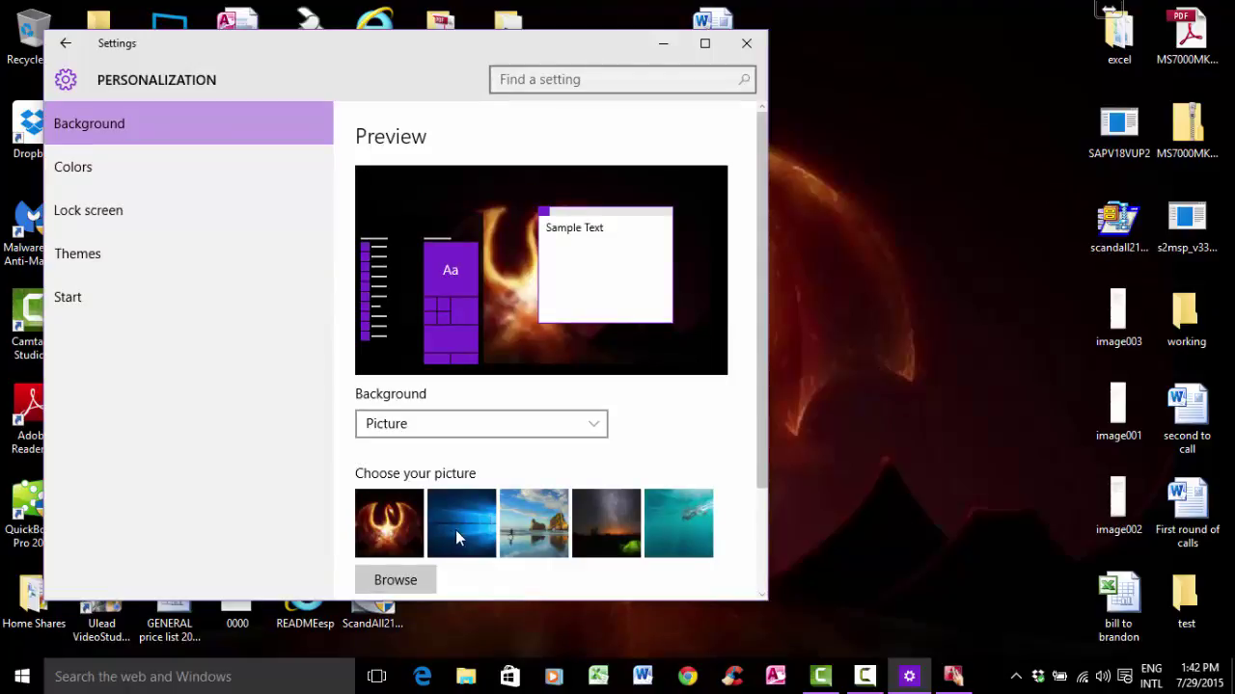
scroll(762, 395, down, 1)
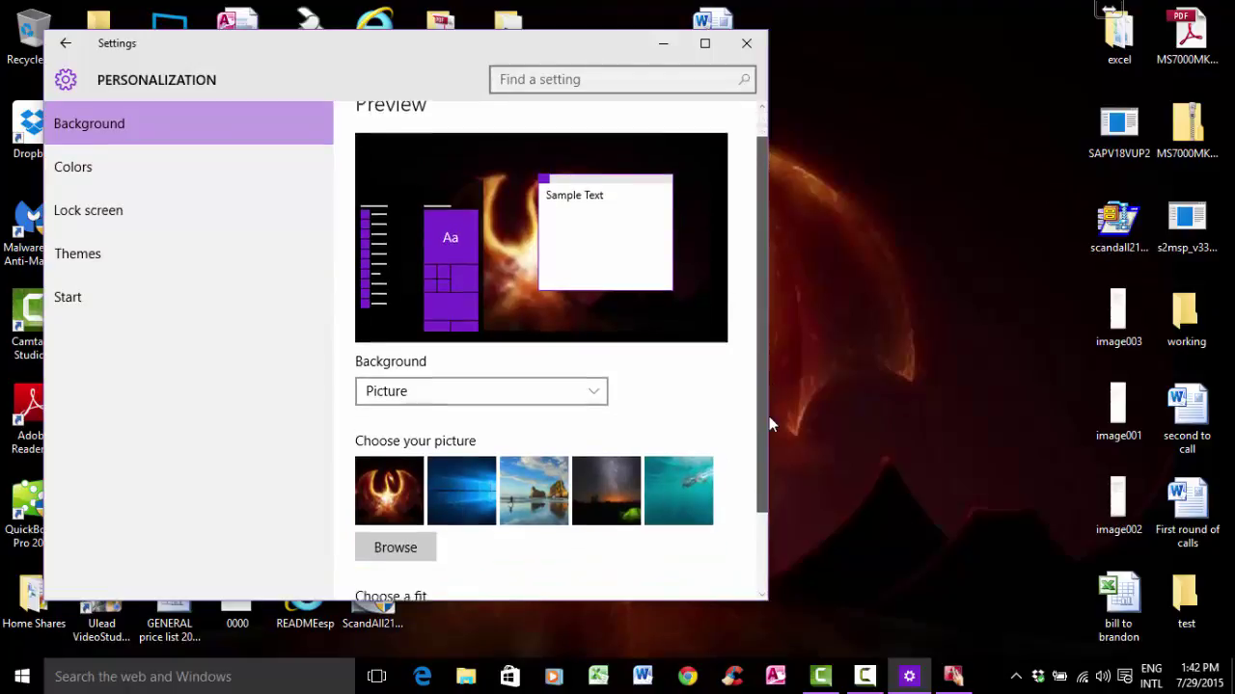
scroll(762, 425, down, 3)
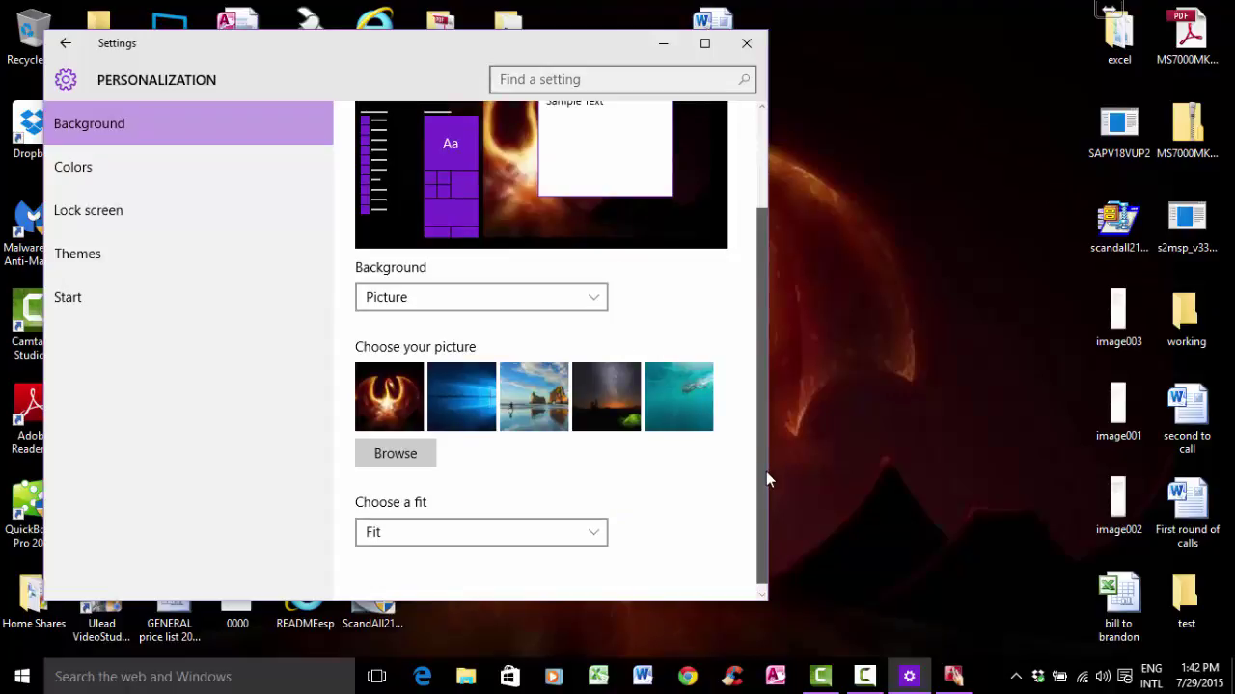
scroll(766, 472, down, 1)
drag(764, 485, 764, 325)
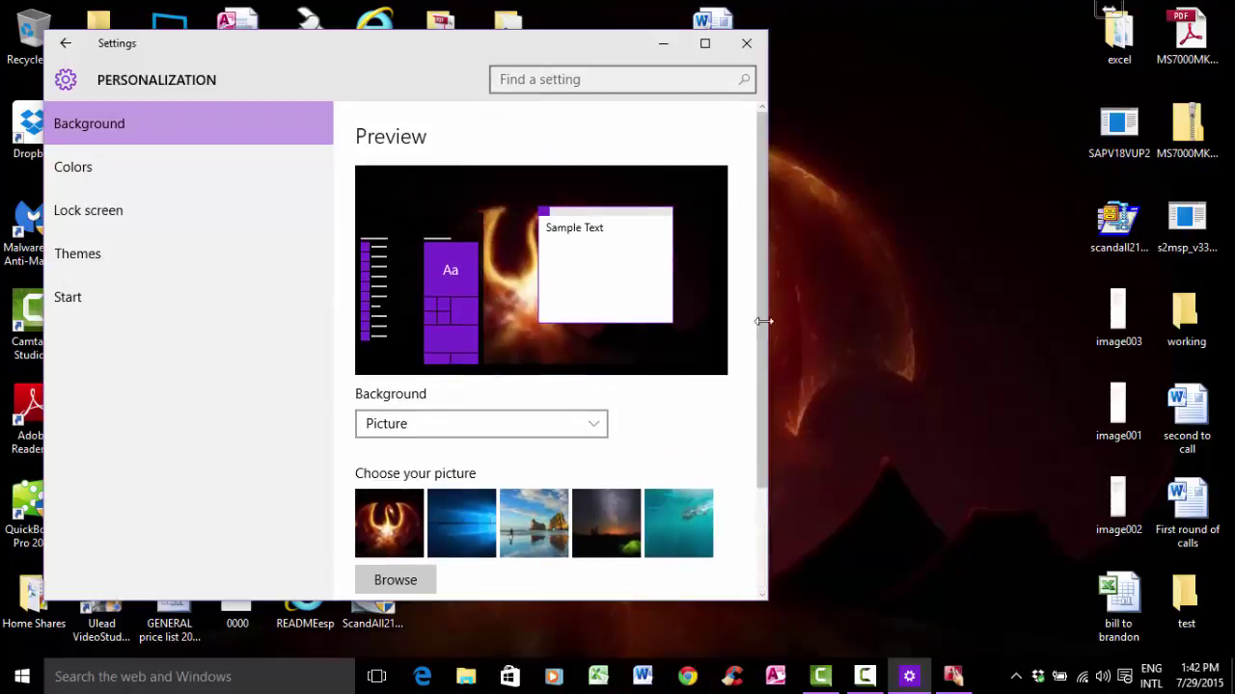
click(130, 174)
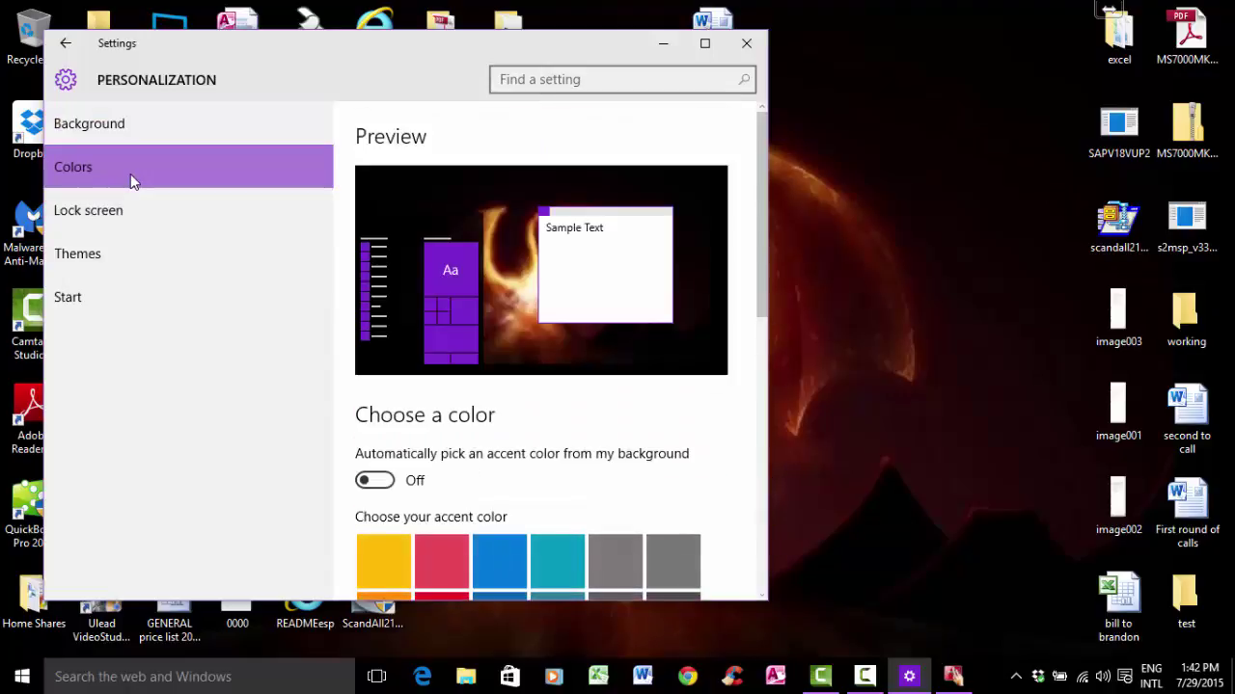
Try the red and dark blue accent colors, set the accent to the brighter blue, and review the remaining color options.
drag(765, 269, 763, 387)
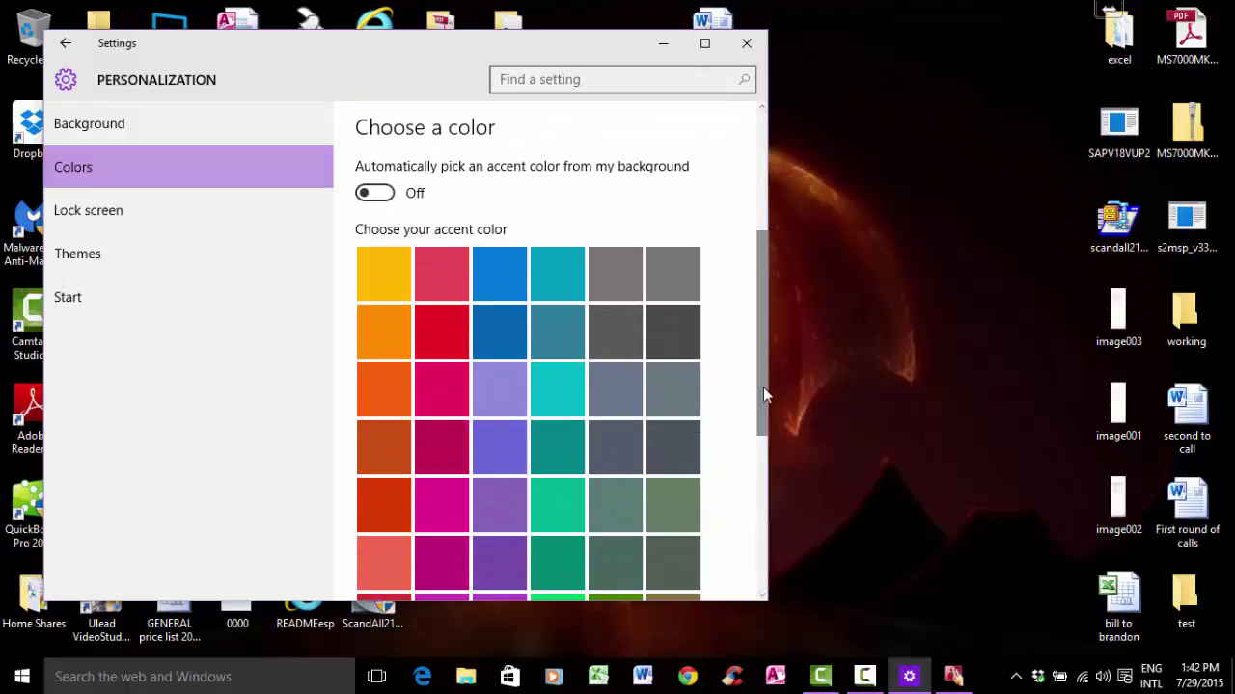
click(446, 336)
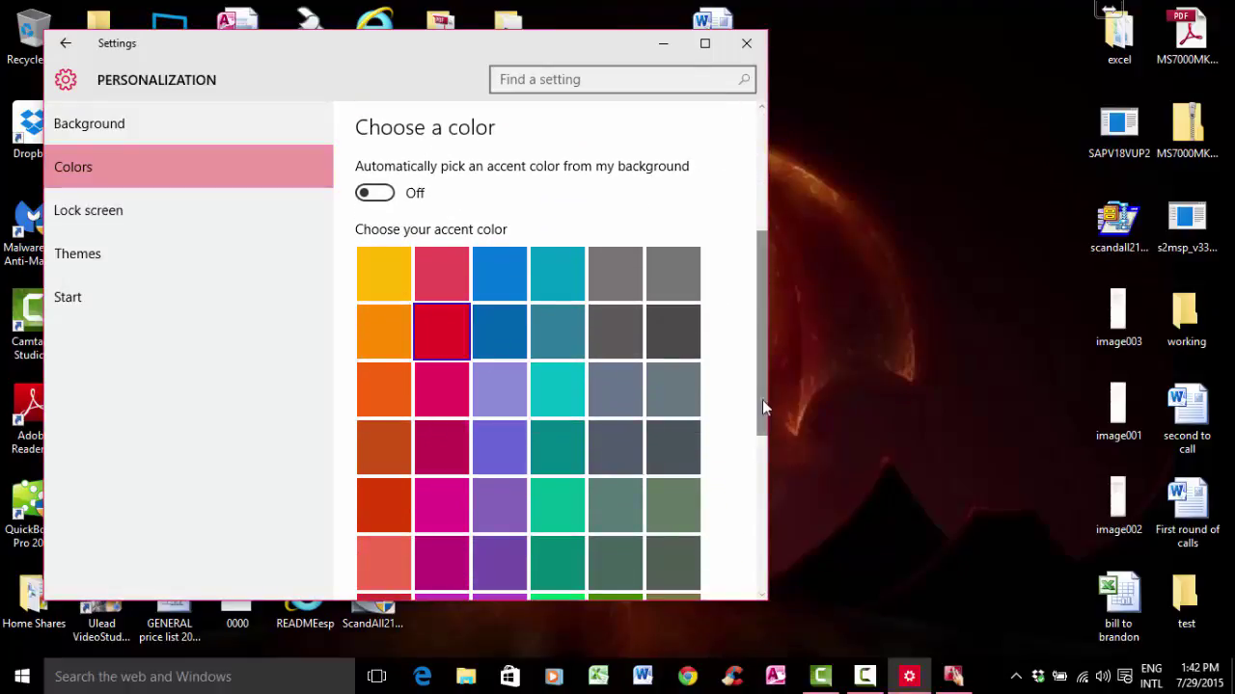
drag(760, 394, 768, 328)
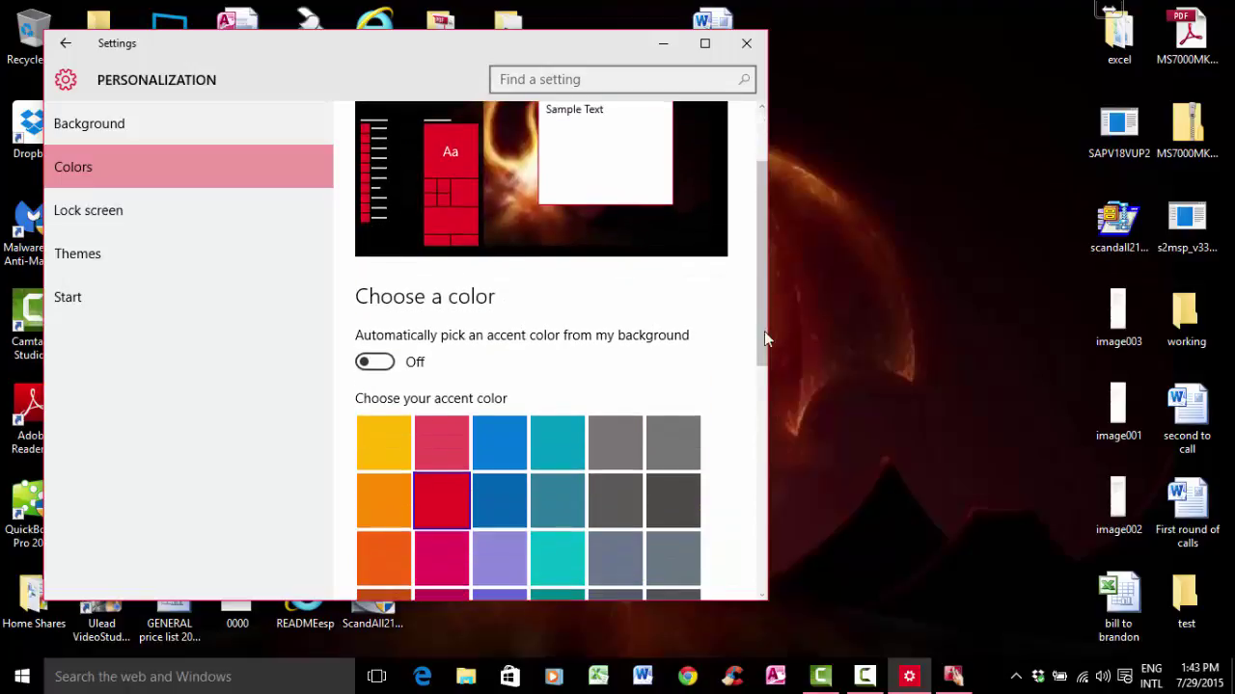
click(489, 504)
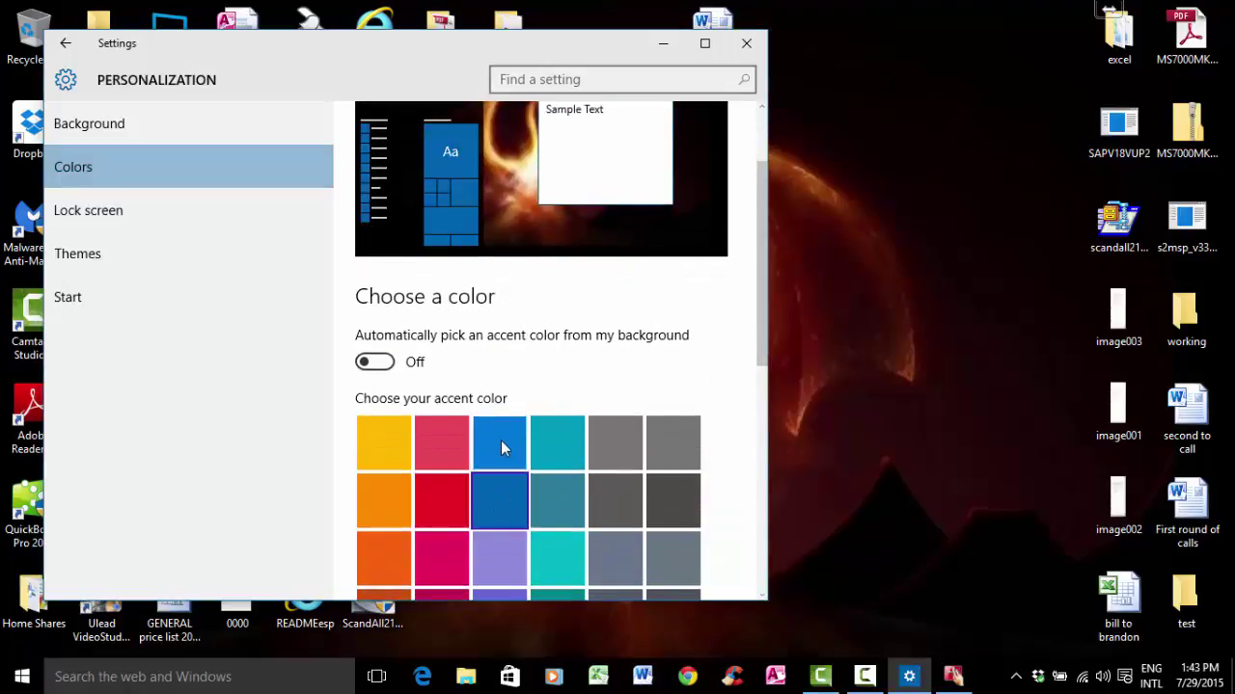
click(501, 440)
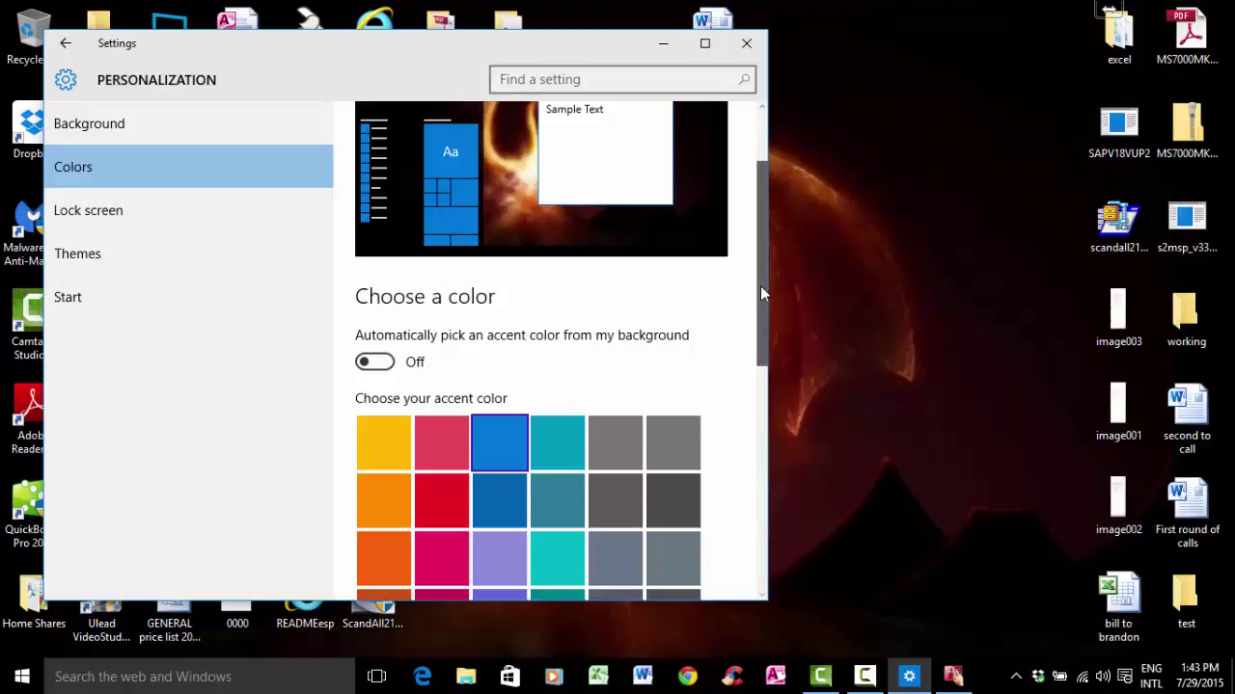
drag(760, 286, 758, 521)
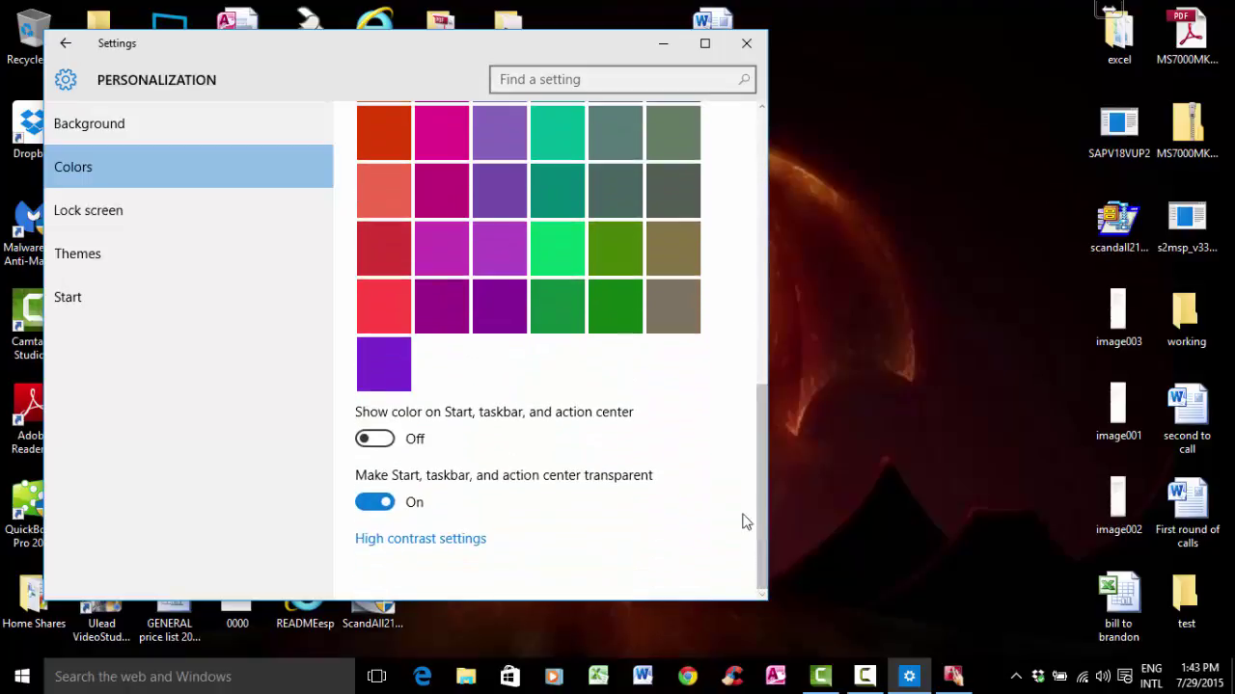
Set the lock screen background to the blue ice cave picture and look through the remaining lock screen options.
click(118, 211)
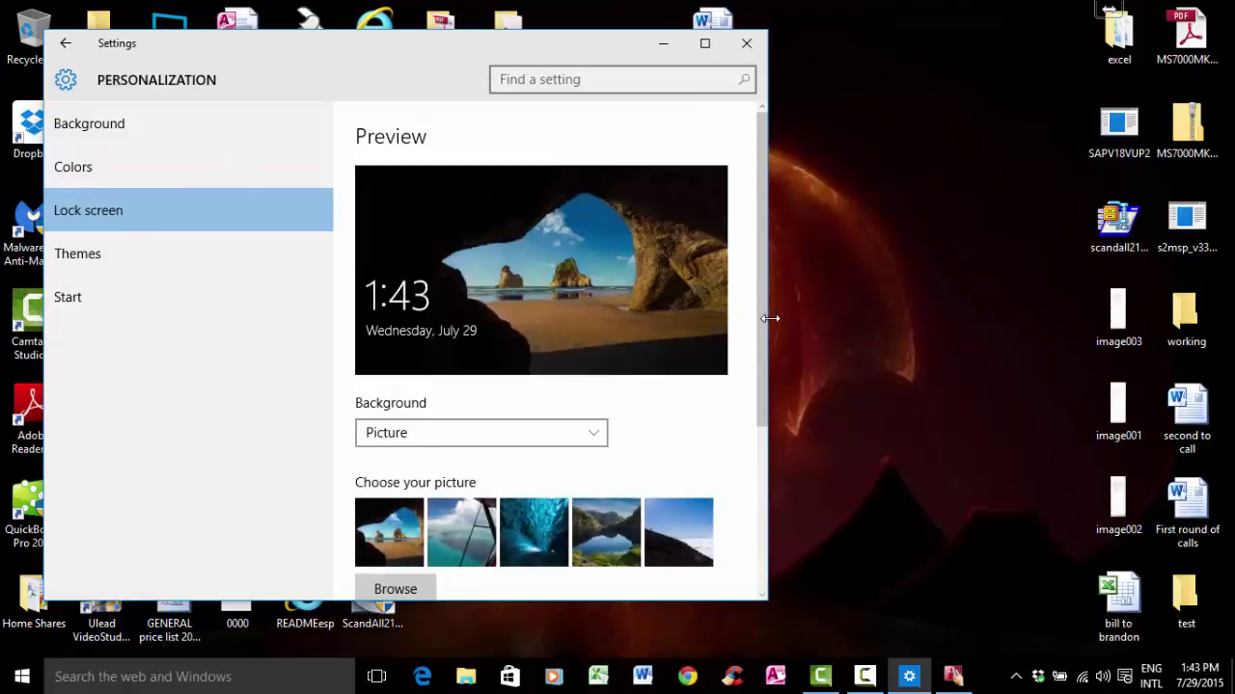
drag(763, 303, 756, 394)
click(453, 381)
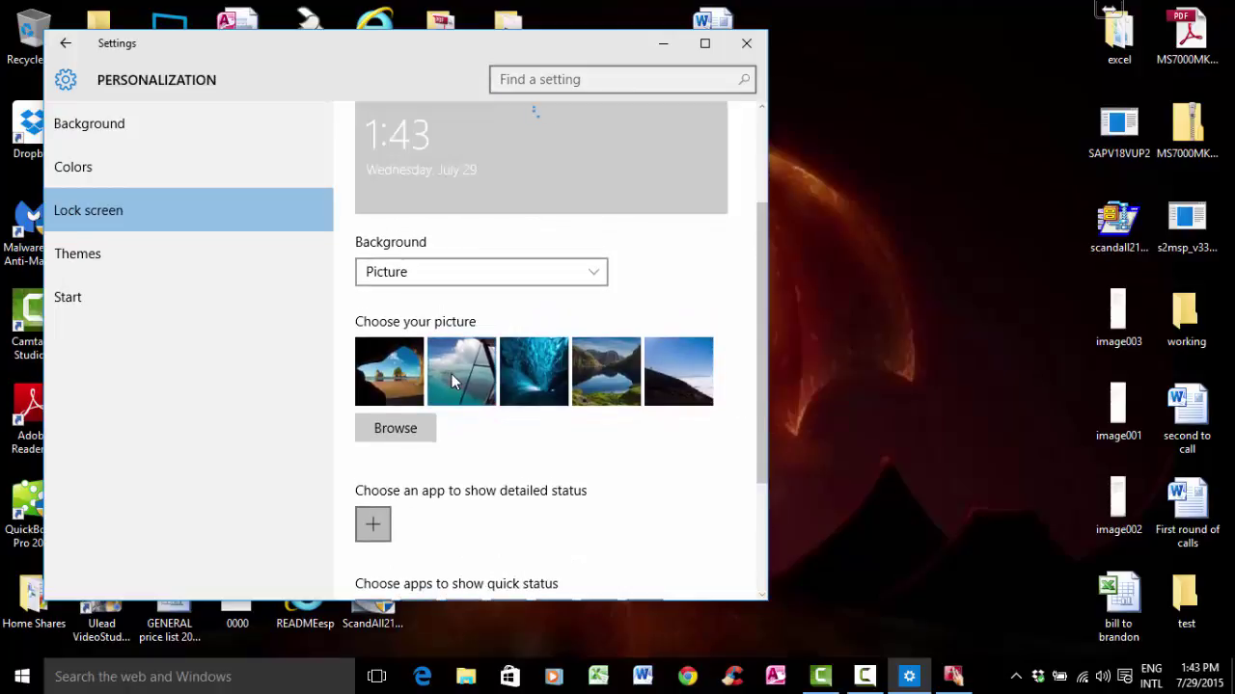
mouse_move(764, 375)
mouse_down()
mouse_move(763, 297)
mouse_move(762, 353)
mouse_up()
click(534, 446)
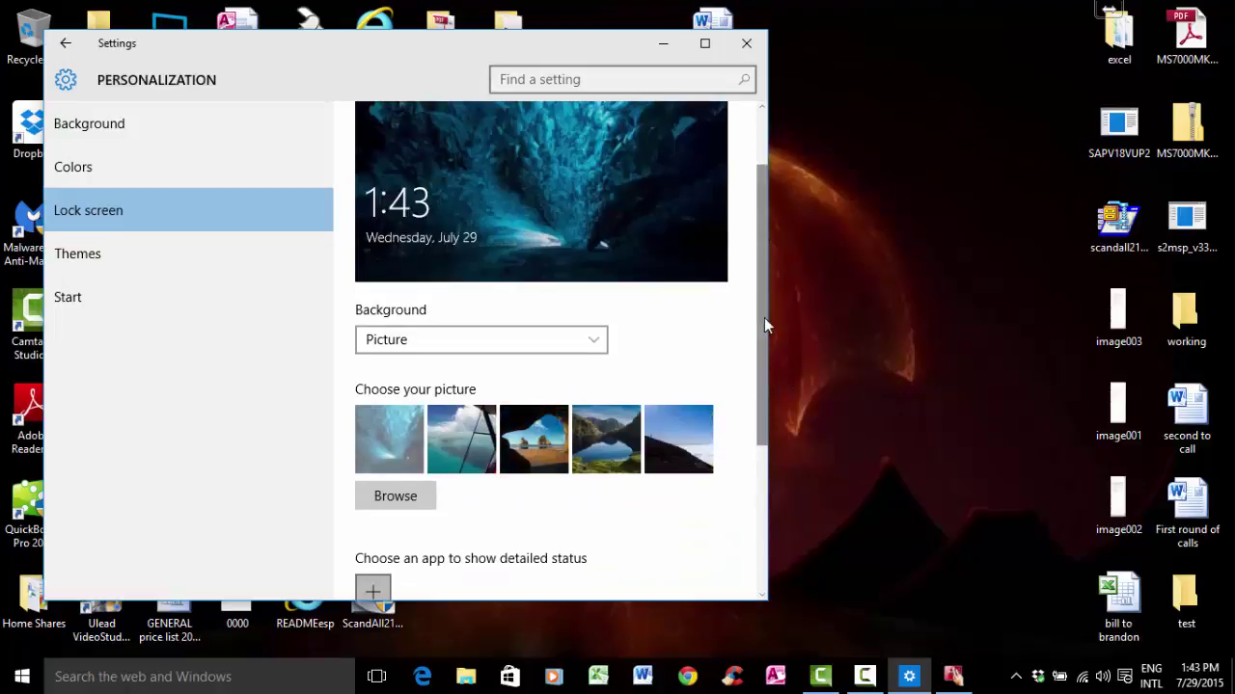
drag(763, 357, 766, 511)
Look over the Themes page with its related settings links, and open the Start page of the Personalization settings.
click(114, 254)
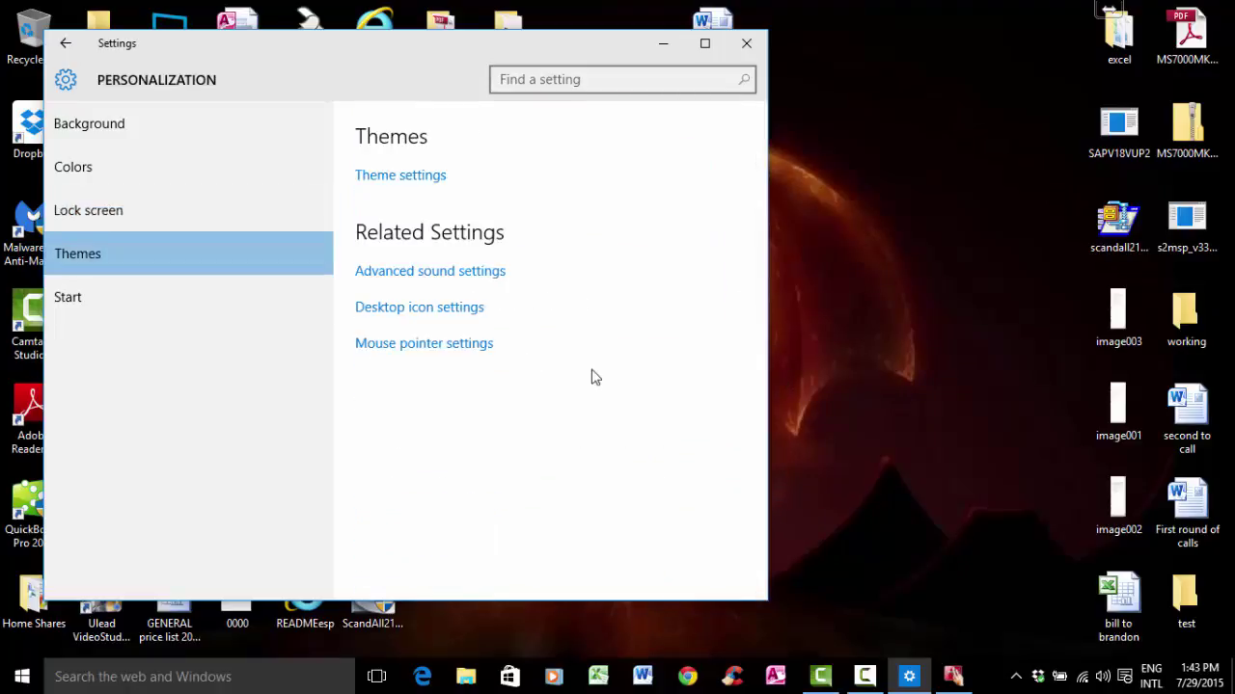
click(127, 298)
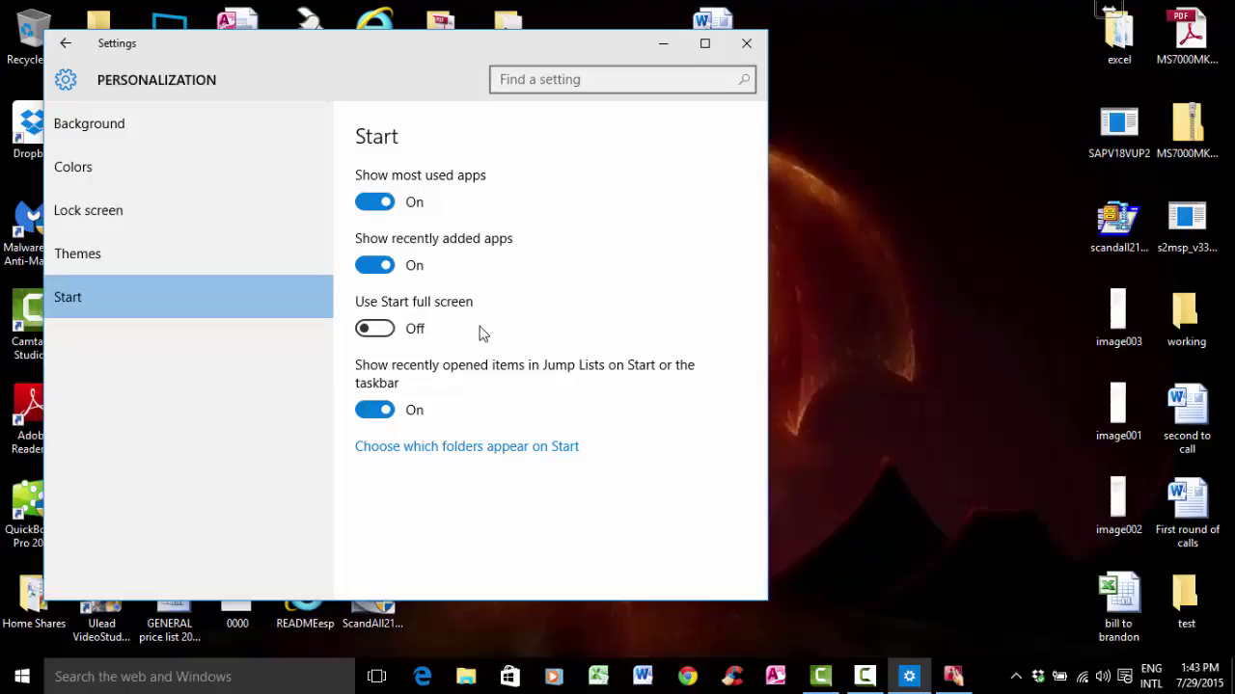
Preview the Start menu with Use Start full screen turned on, and turn that option off again.
click(371, 332)
click(20, 679)
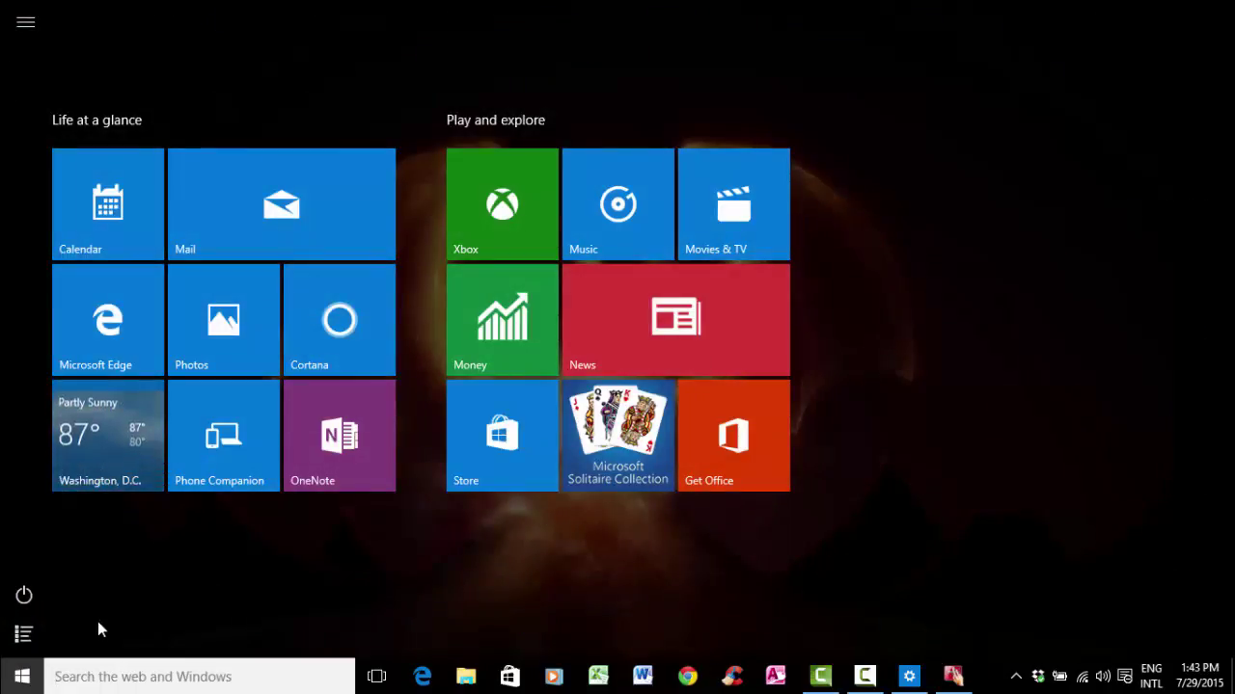
click(23, 683)
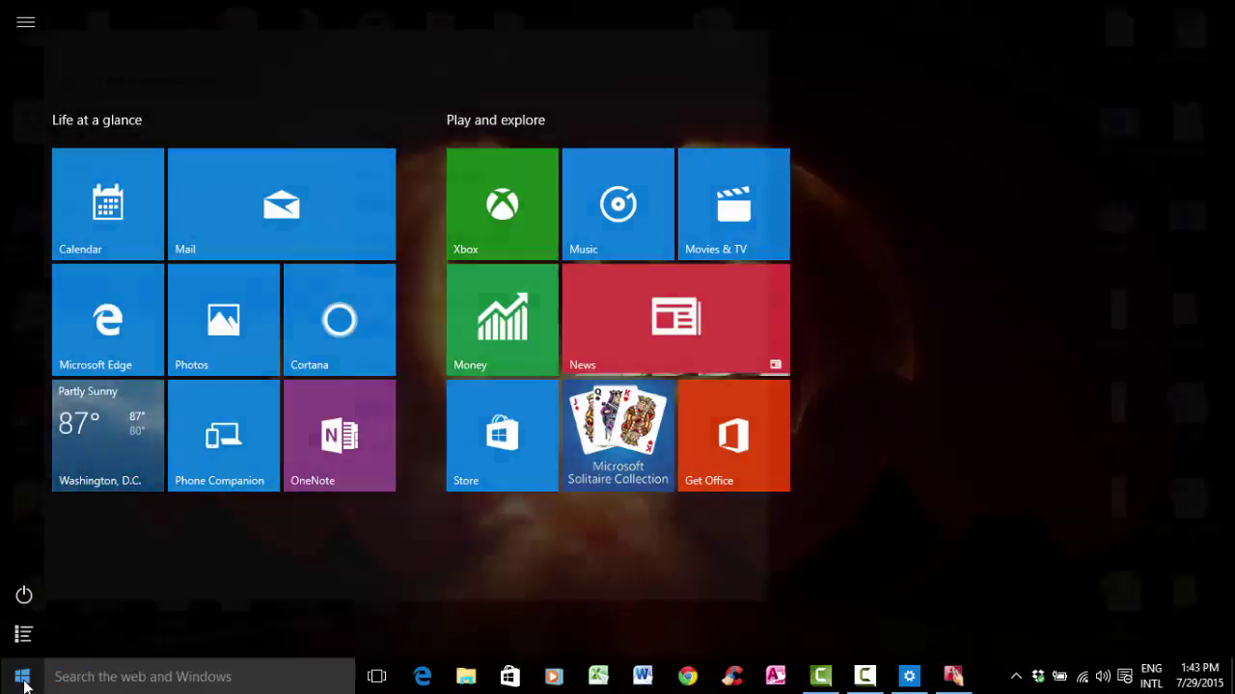
click(384, 329)
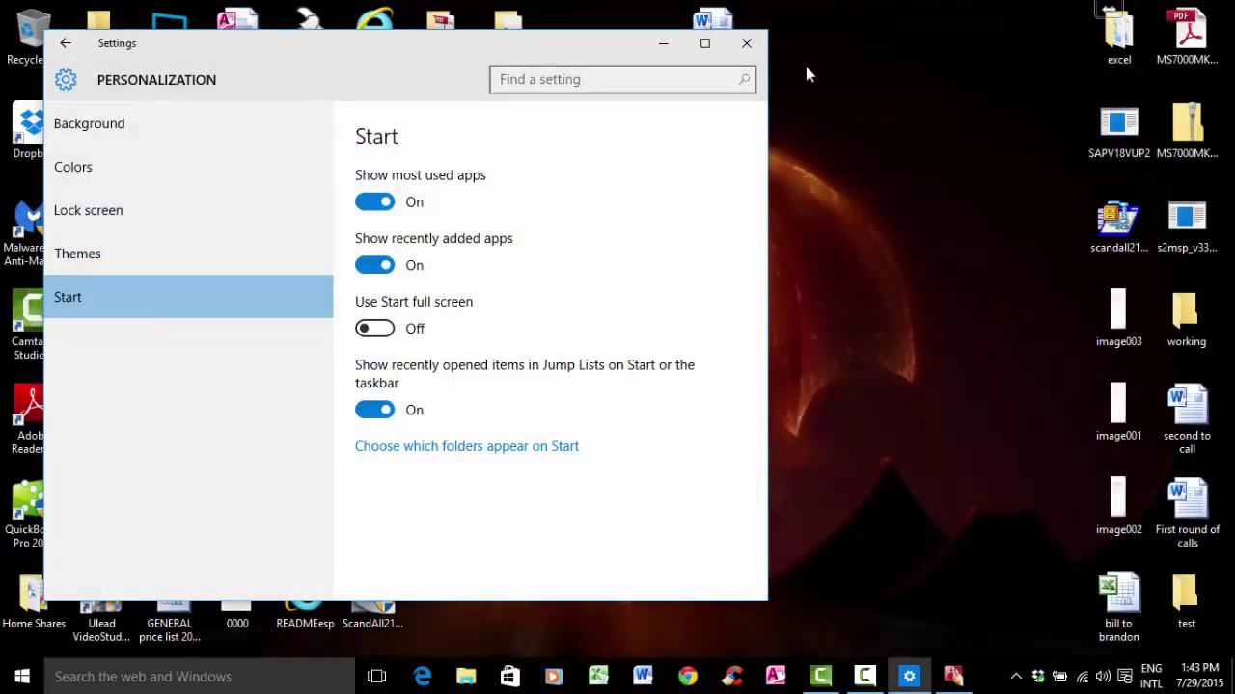
Close the Settings window to return to the desktop.
click(747, 43)
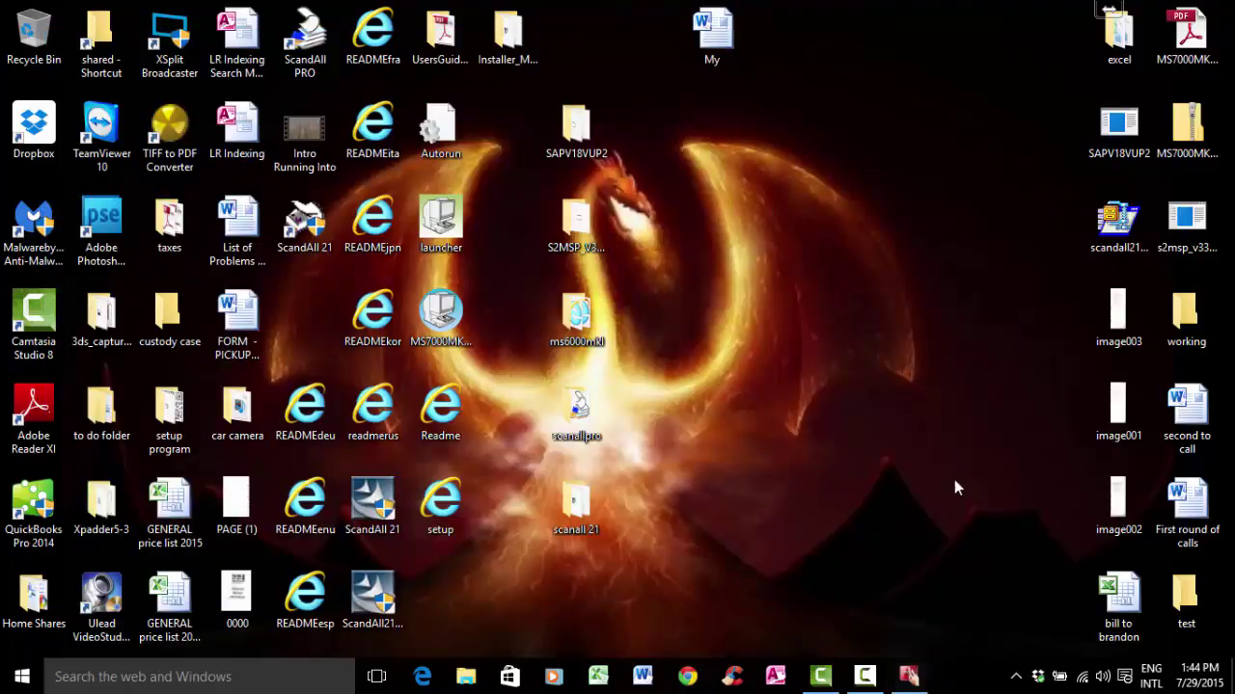
mouse_move(908, 678)
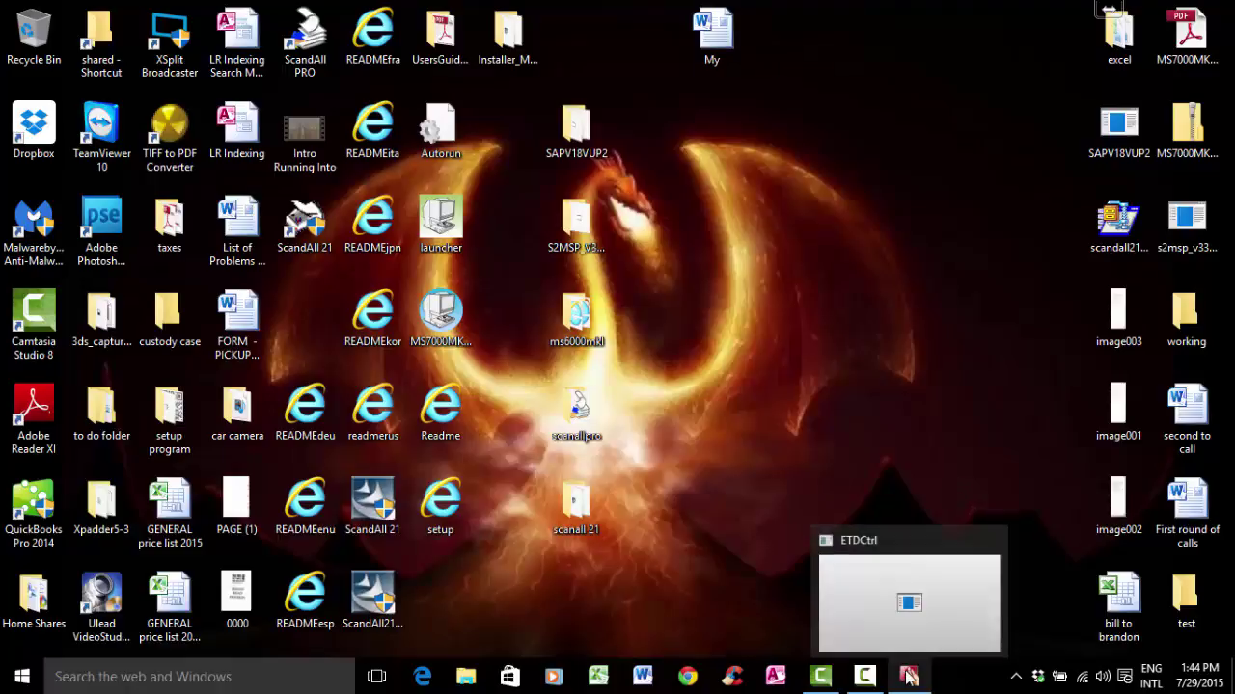